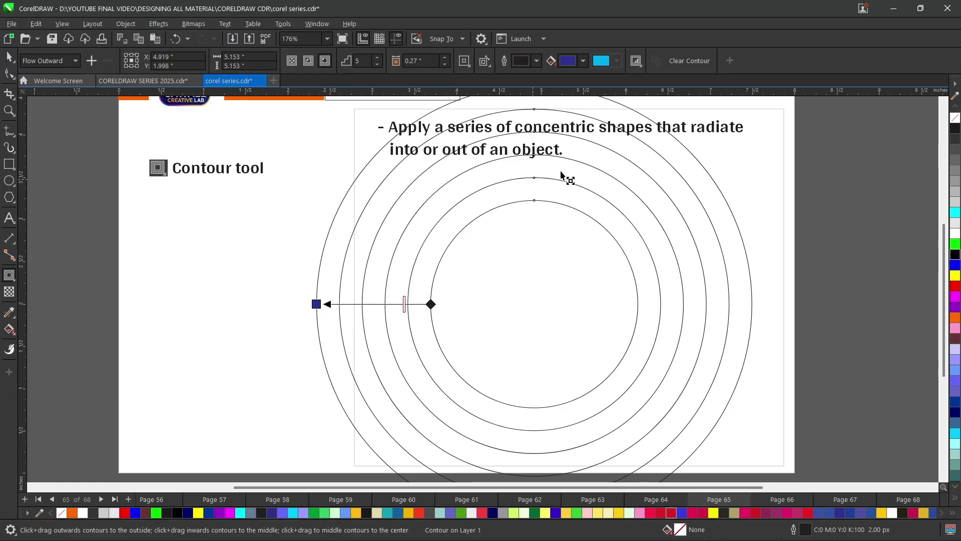
Reduce the circle's contour steps to 3, then raise them back to 5
{"action": "left_click", "coordinate": [378, 65]}
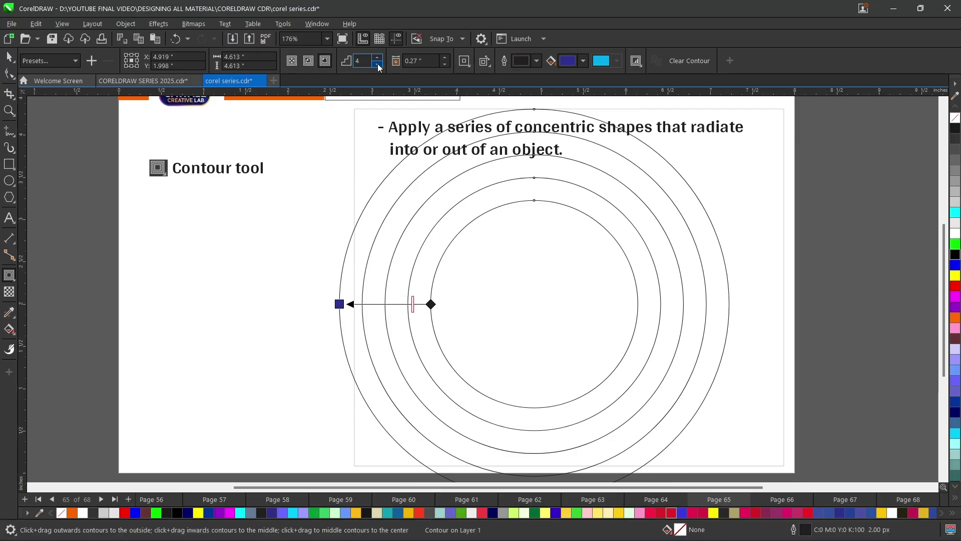
{"action": "left_click", "coordinate": [377, 64]}
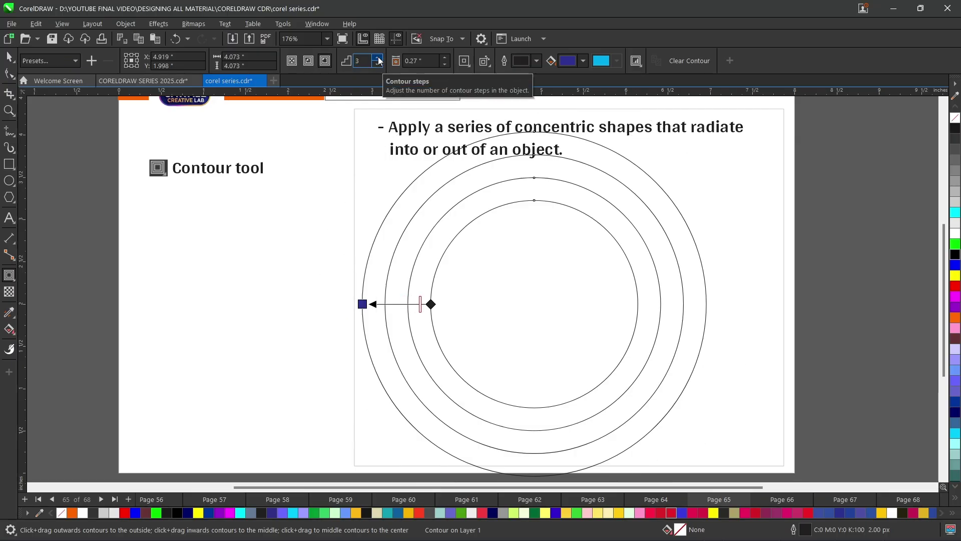
{"action": "left_click", "coordinate": [377, 57]}
{"action": "left_click", "coordinate": [378, 57]}
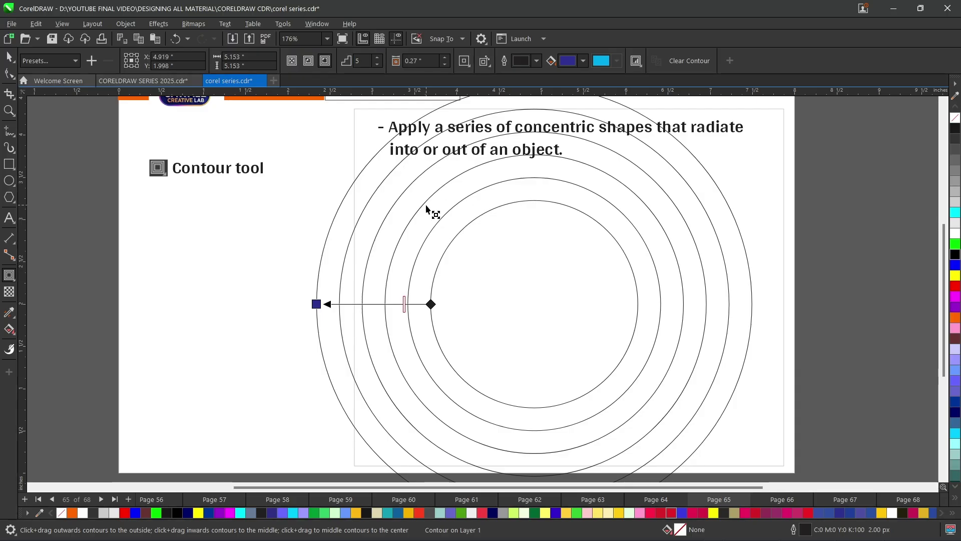
Reduce the spacing between the circle's outward contours to an offset of 0.2 inch
{"action": "left_click", "coordinate": [446, 65]}
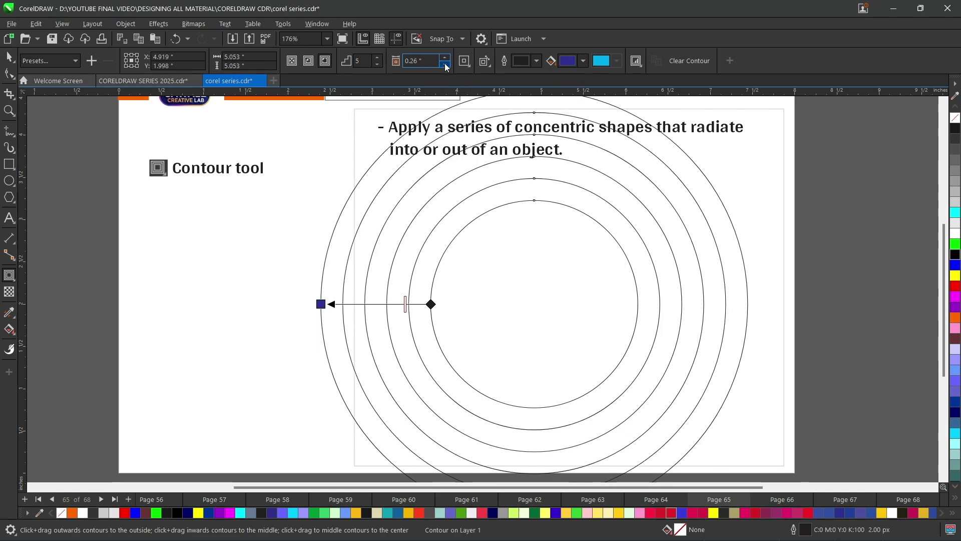
{"action": "left_click", "coordinate": [445, 65]}
{"action": "left_click", "coordinate": [445, 65]}
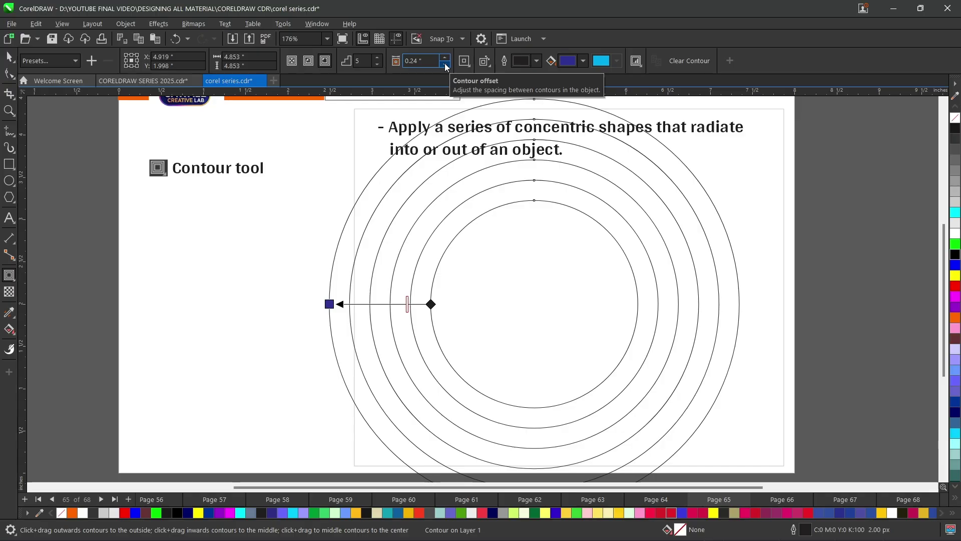
{"action": "left_click", "coordinate": [446, 66]}
{"action": "left_click", "coordinate": [446, 65]}
{"action": "left_click", "coordinate": [446, 65]}
{"action": "left_click", "coordinate": [446, 65]}
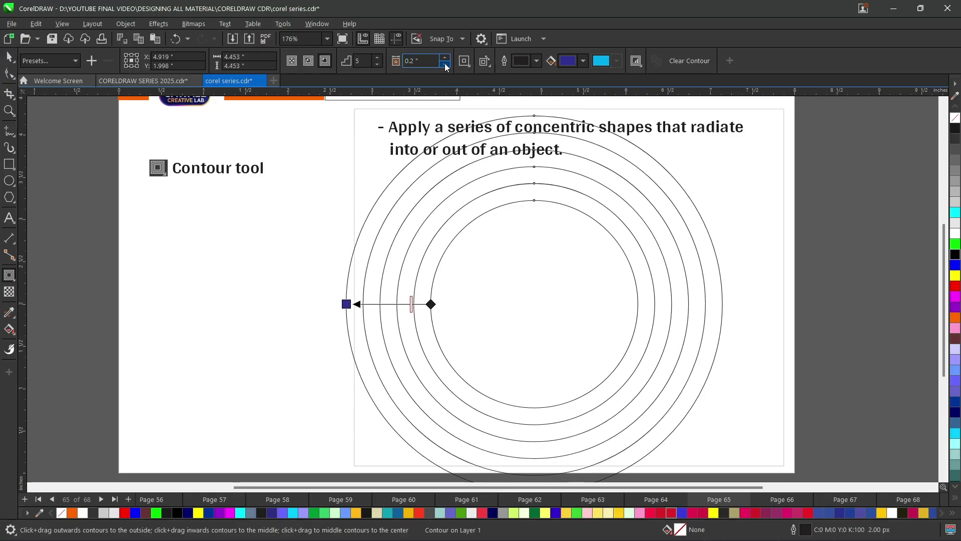
Apply the Flow Inward contour preset to the circle and reduce its contour offset to 0.01 inch
{"action": "left_click", "coordinate": [44, 60]}
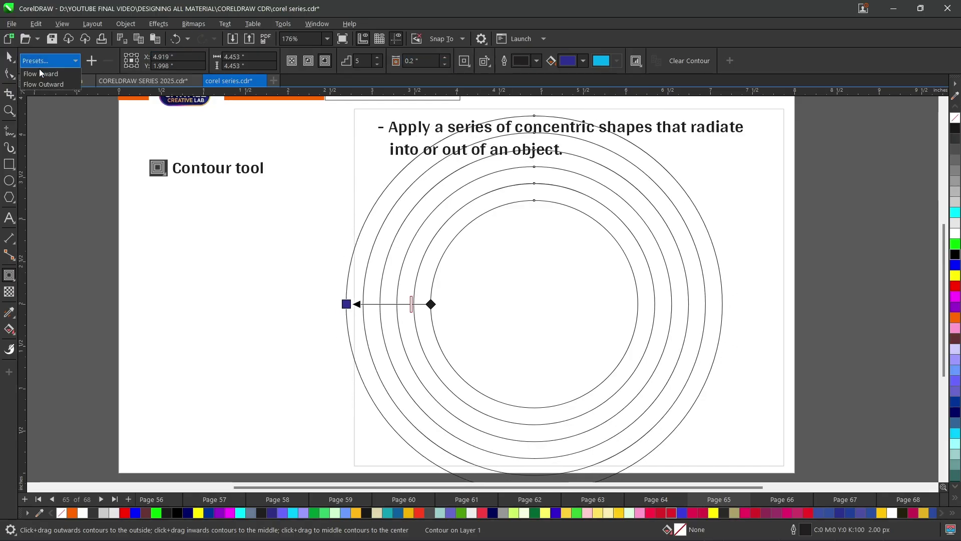
{"action": "left_click", "coordinate": [39, 73]}
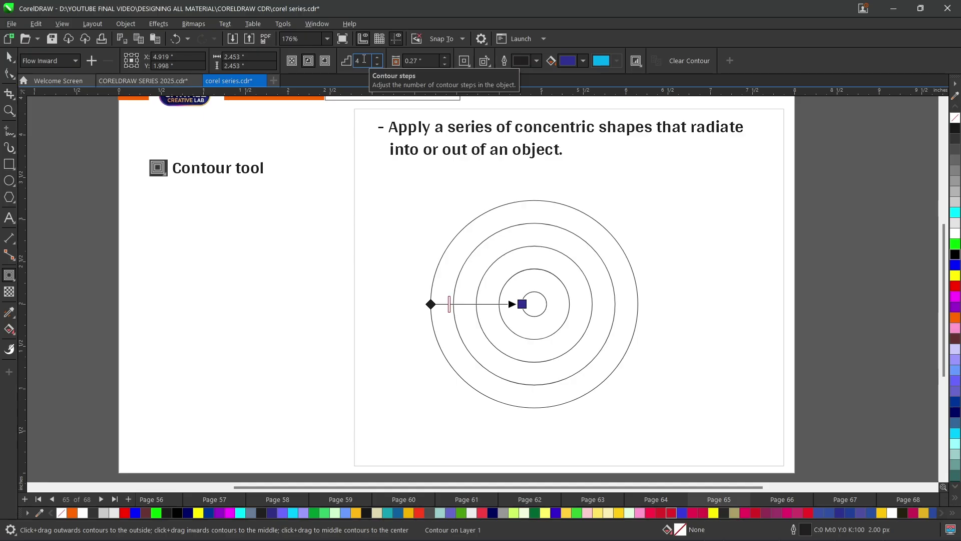
{"action": "left_click", "coordinate": [444, 65]}
{"action": "left_click", "coordinate": [444, 64]}
{"action": "left_click", "coordinate": [444, 65]}
{"action": "left_click", "coordinate": [444, 65]}
{"action": "left_click", "coordinate": [444, 65]}
{"action": "left_click", "coordinate": [444, 64]}
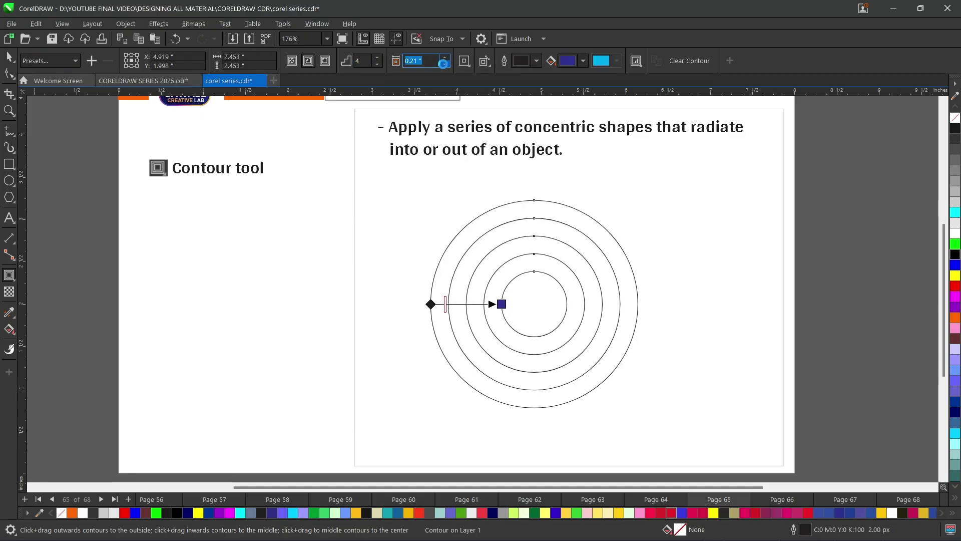
{"action": "left_click", "coordinate": [444, 64]}
{"action": "left_click", "coordinate": [444, 65]}
{"action": "left_click", "coordinate": [444, 65]}
{"action": "left_click", "coordinate": [444, 64]}
{"action": "left_click", "coordinate": [444, 64]}
{"action": "left_click", "coordinate": [444, 64]}
{"action": "left_click", "coordinate": [444, 65]}
{"action": "left_click", "coordinate": [444, 65]}
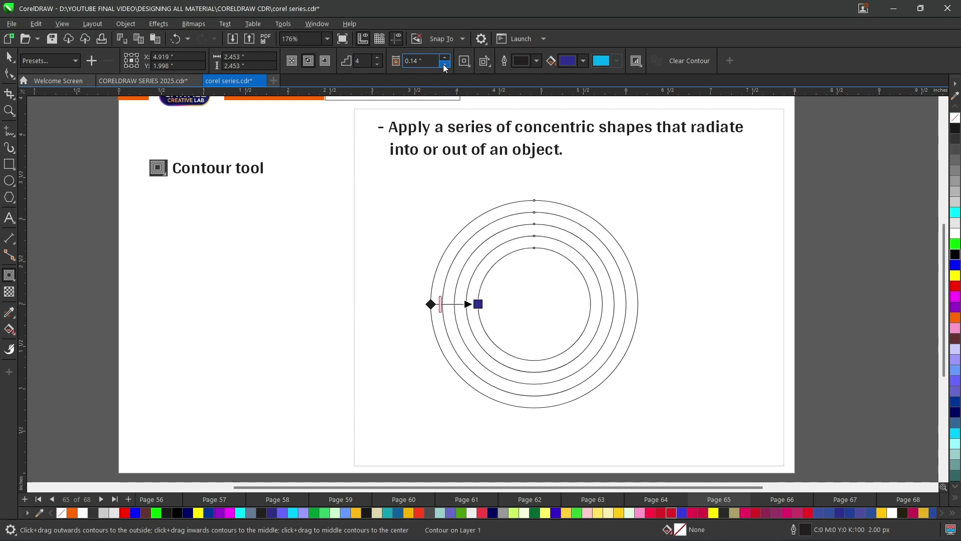
{"action": "left_click", "coordinate": [444, 64]}
{"action": "left_click", "coordinate": [444, 64]}
{"action": "left_click", "coordinate": [445, 65]}
{"action": "left_click", "coordinate": [444, 64]}
{"action": "left_click", "coordinate": [444, 64]}
{"action": "left_click", "coordinate": [445, 65]}
{"action": "left_click", "coordinate": [445, 64]}
{"action": "left_click", "coordinate": [444, 65]}
{"action": "left_click", "coordinate": [444, 65]}
{"action": "left_click", "coordinate": [444, 64]}
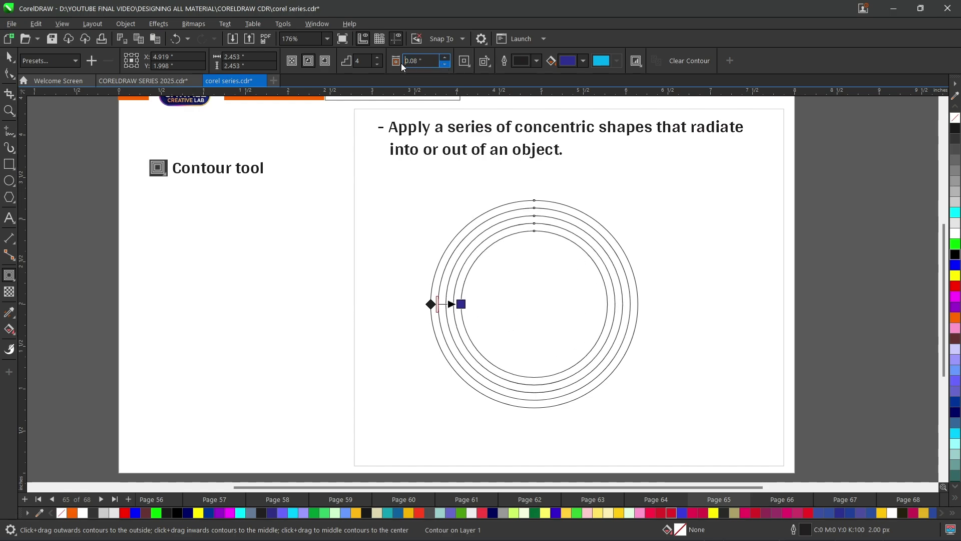
Increase the circle's contour steps to 27 and set the contour offset to 0.03 inch
{"action": "left_click", "coordinate": [375, 58]}
{"action": "left_click", "coordinate": [374, 58]}
{"action": "left_click", "coordinate": [375, 58]}
{"action": "left_click", "coordinate": [375, 58]}
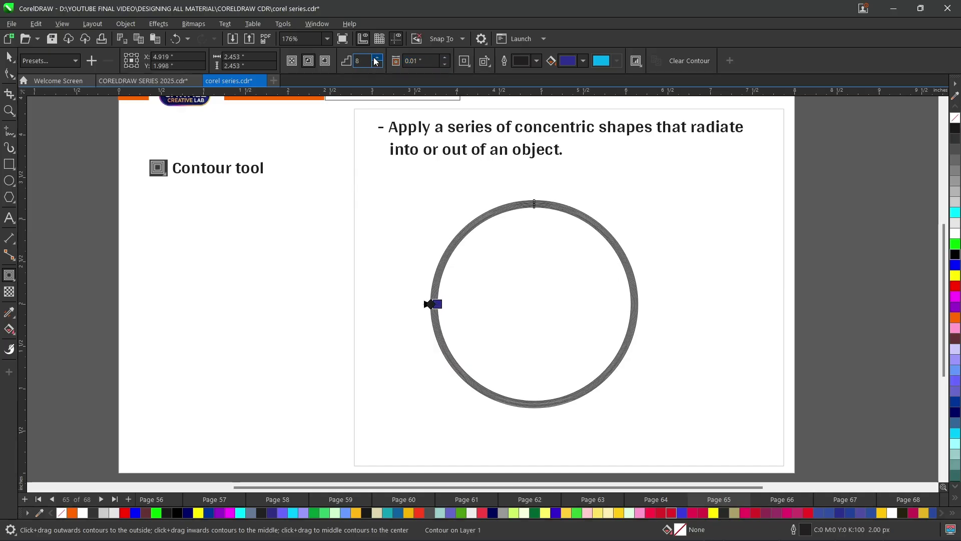
{"action": "left_click", "coordinate": [375, 58]}
{"action": "left_click", "coordinate": [375, 58]}
{"action": "left_click", "coordinate": [374, 58]}
{"action": "left_click", "coordinate": [375, 58]}
{"action": "left_click", "coordinate": [374, 58]}
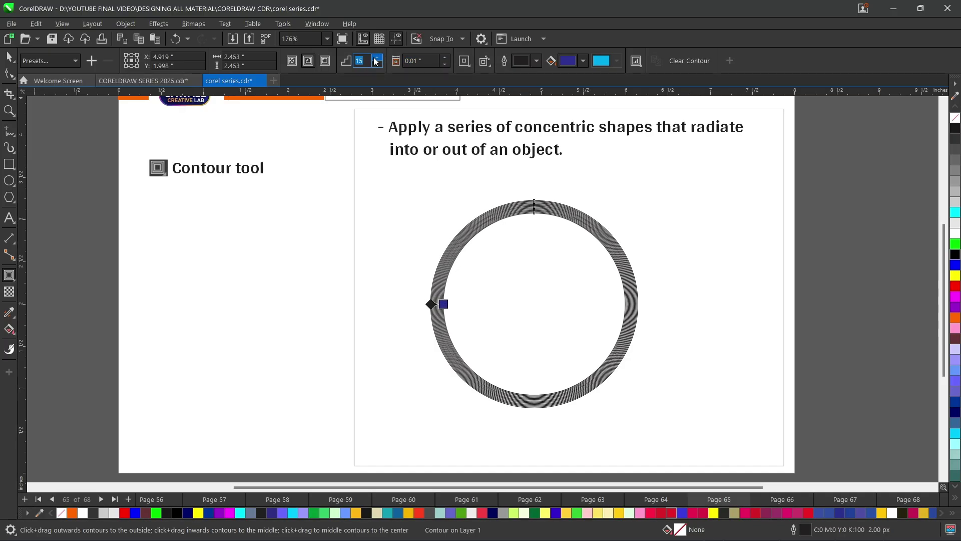
{"action": "left_click", "coordinate": [375, 58]}
{"action": "left_click", "coordinate": [374, 58]}
{"action": "left_click", "coordinate": [375, 58]}
{"action": "left_click", "coordinate": [375, 58]}
{"action": "left_click", "coordinate": [375, 58]}
{"action": "left_click", "coordinate": [374, 58]}
{"action": "left_click", "coordinate": [375, 59]}
{"action": "left_click", "coordinate": [376, 58]}
{"action": "left_click", "coordinate": [376, 59]}
{"action": "left_click", "coordinate": [376, 59]}
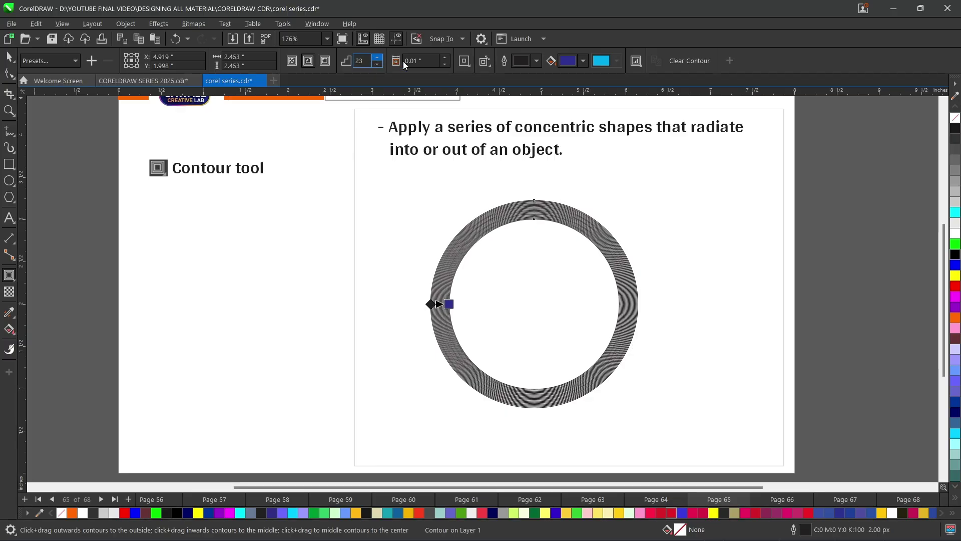
{"action": "left_click", "coordinate": [376, 58]}
{"action": "left_click", "coordinate": [376, 59]}
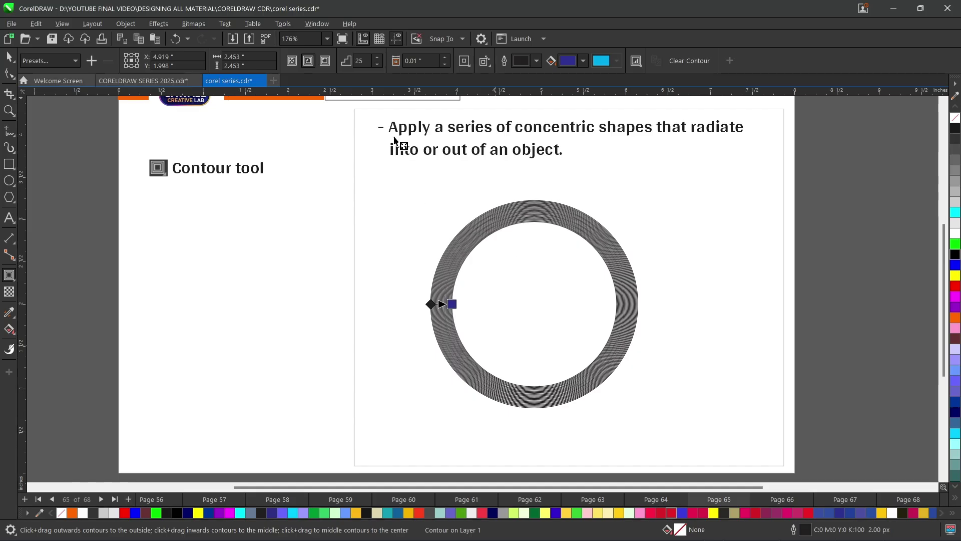
{"action": "double_click", "coordinate": [377, 59]}
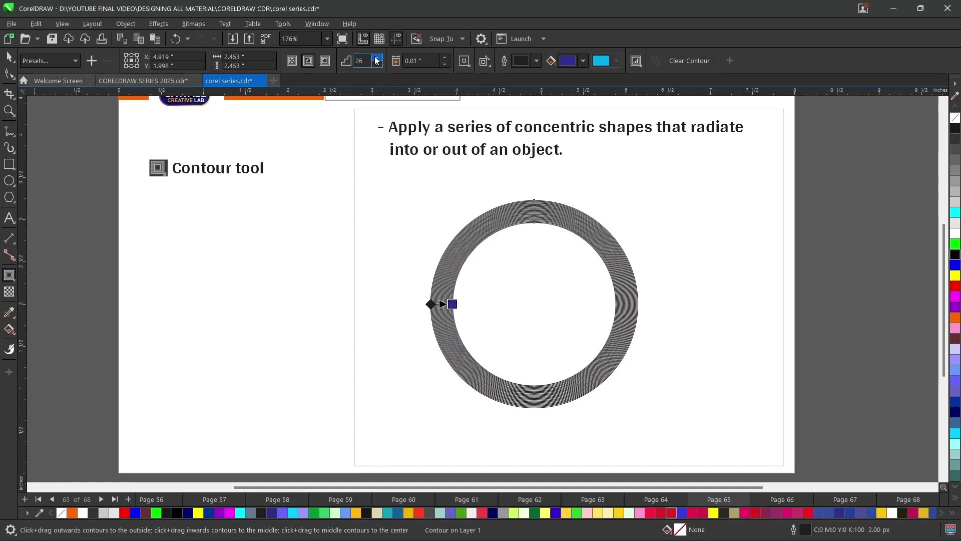
{"action": "left_click", "coordinate": [445, 58]}
{"action": "left_click", "coordinate": [445, 58]}
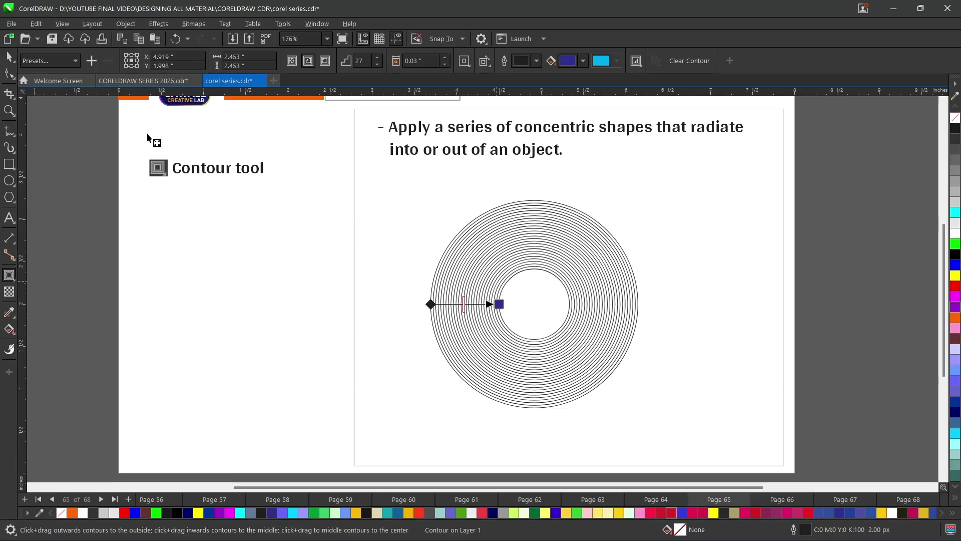
Save the circle's current contour settings as a preset file named "my cotour"
{"action": "left_click", "coordinate": [92, 60]}
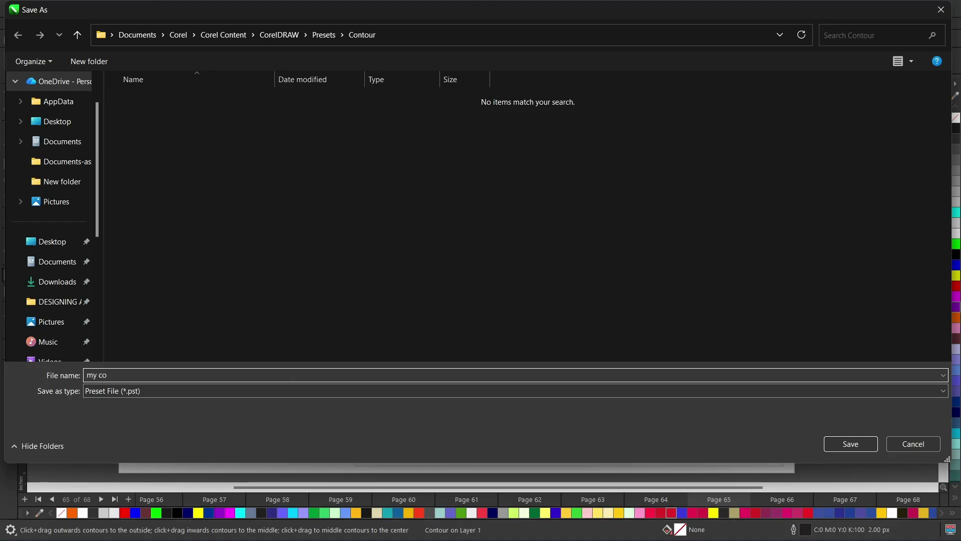
{"action": "type", "text": "my cotour"}
{"action": "key", "text": "Return"}
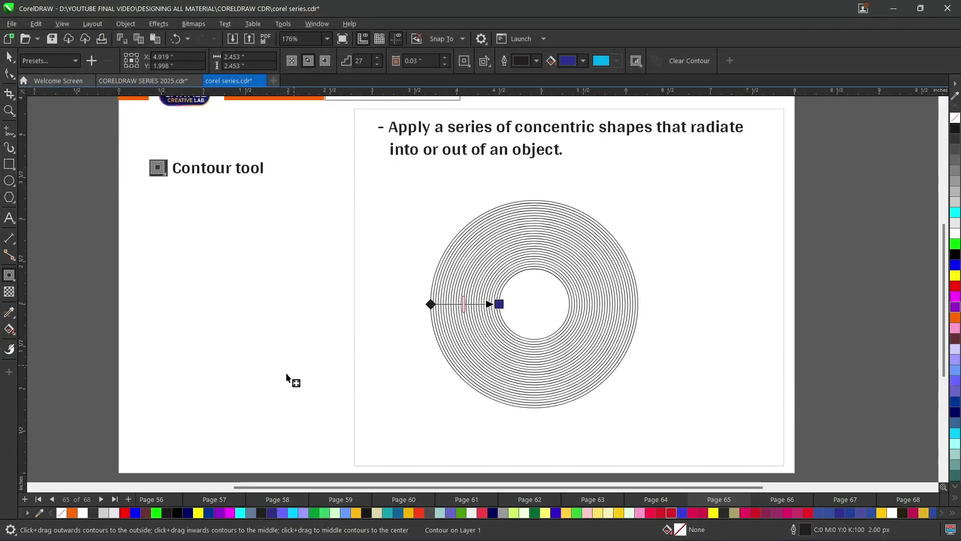
Draw a six-sided polygon about 2.0 by 2.3 inches beside the circle and apply the "my cotour" contour preset to it
{"action": "left_click", "coordinate": [9, 197]}
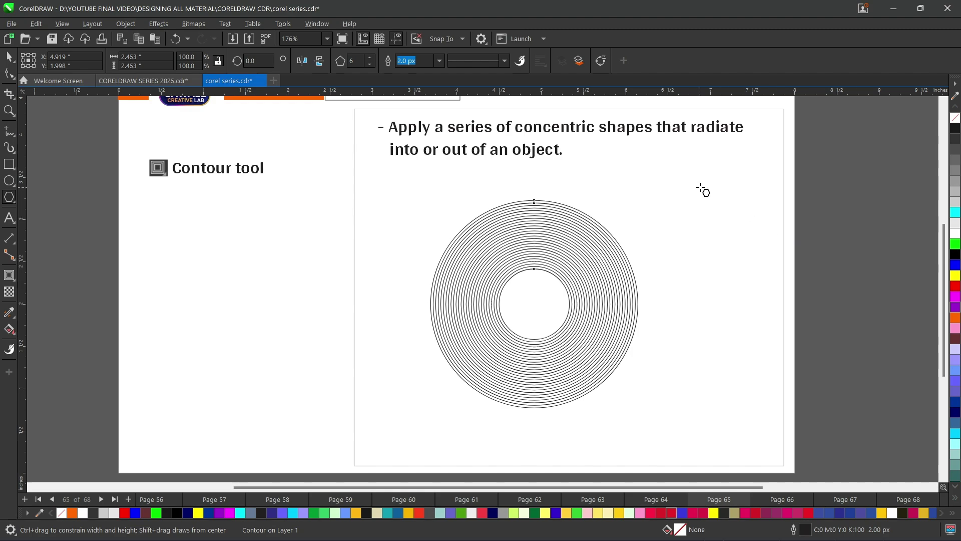
{"action": "left_click_drag", "start_coordinate": [704, 187], "coordinate": [883, 381]}
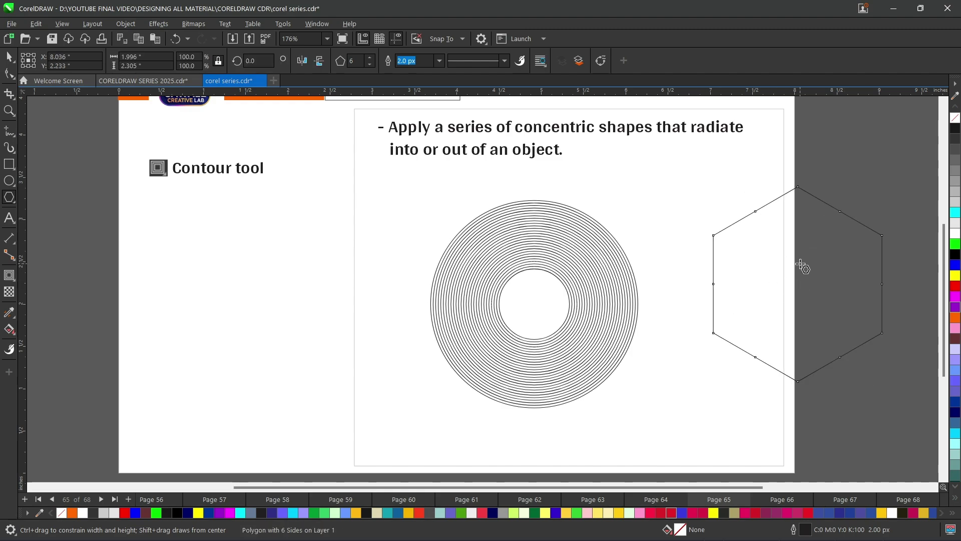
{"action": "left_click", "coordinate": [7, 279]}
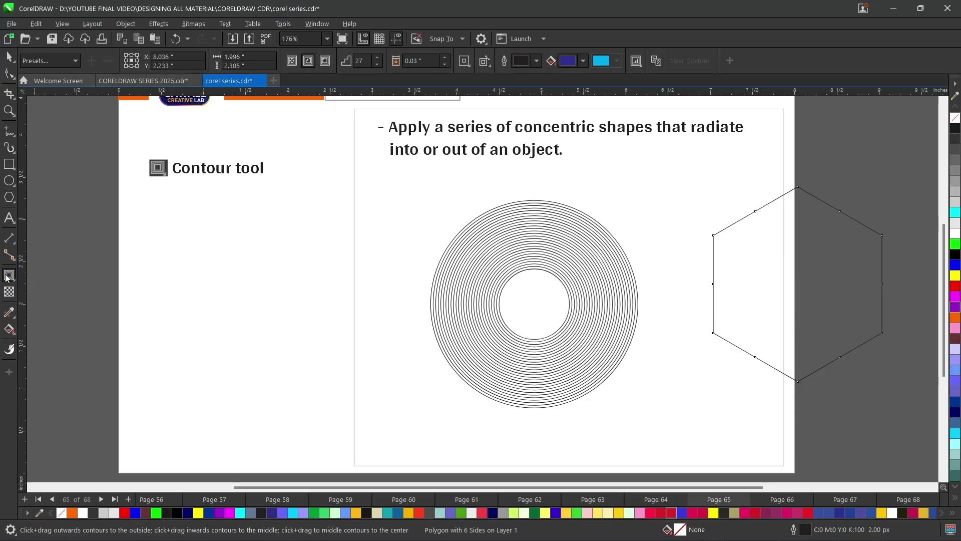
{"action": "left_click", "coordinate": [67, 62]}
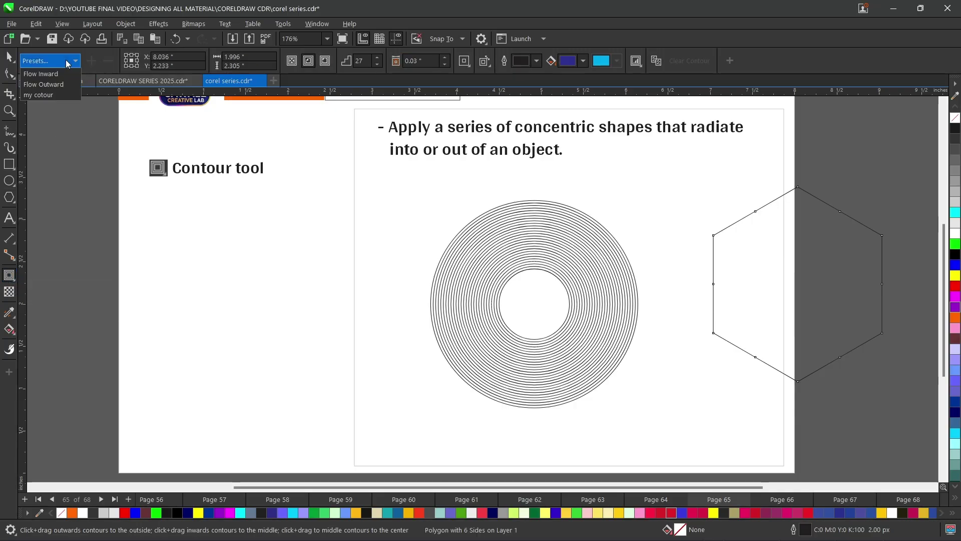
{"action": "left_click", "coordinate": [48, 95]}
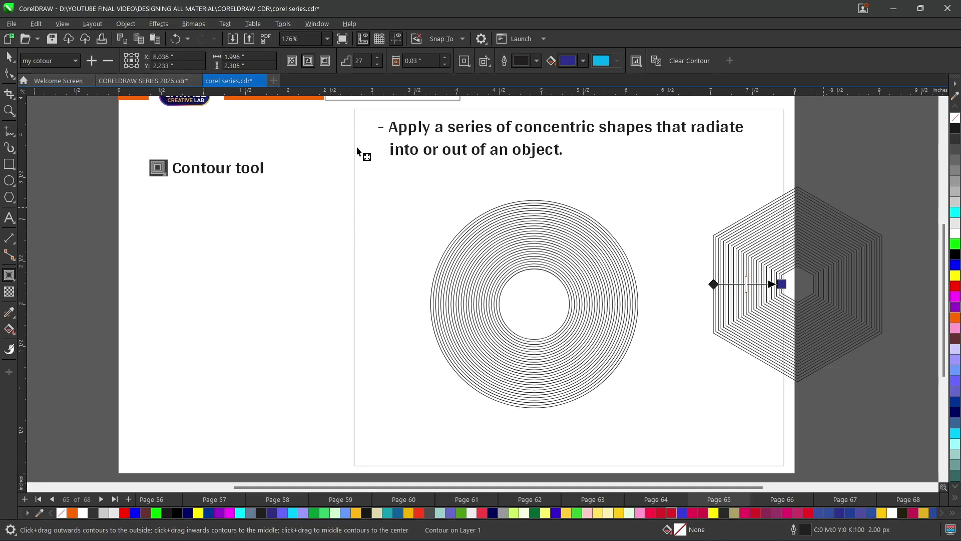
Delete the custom contour preset "my cotour" from the preset list
{"action": "left_click", "coordinate": [43, 64]}
{"action": "type", "text": "n"}
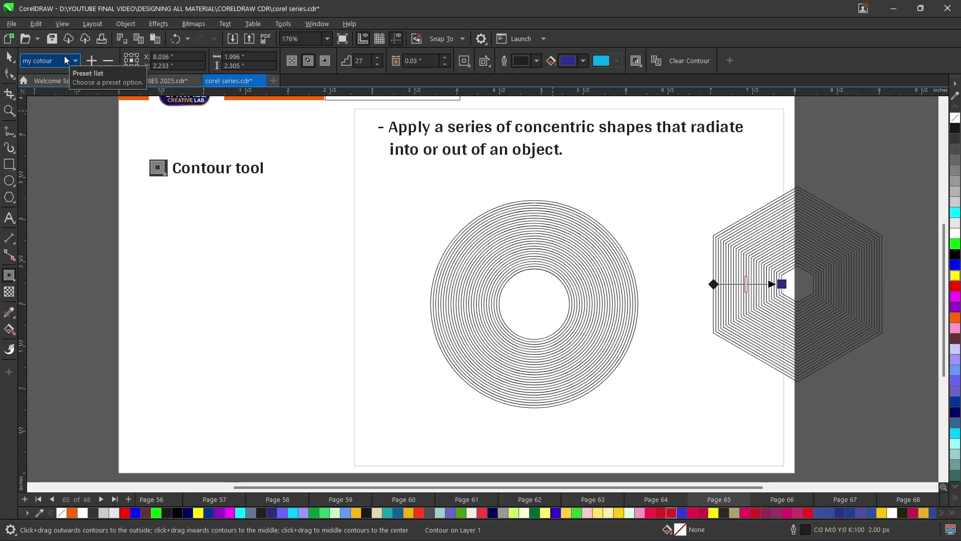
{"action": "left_click", "coordinate": [110, 62]}
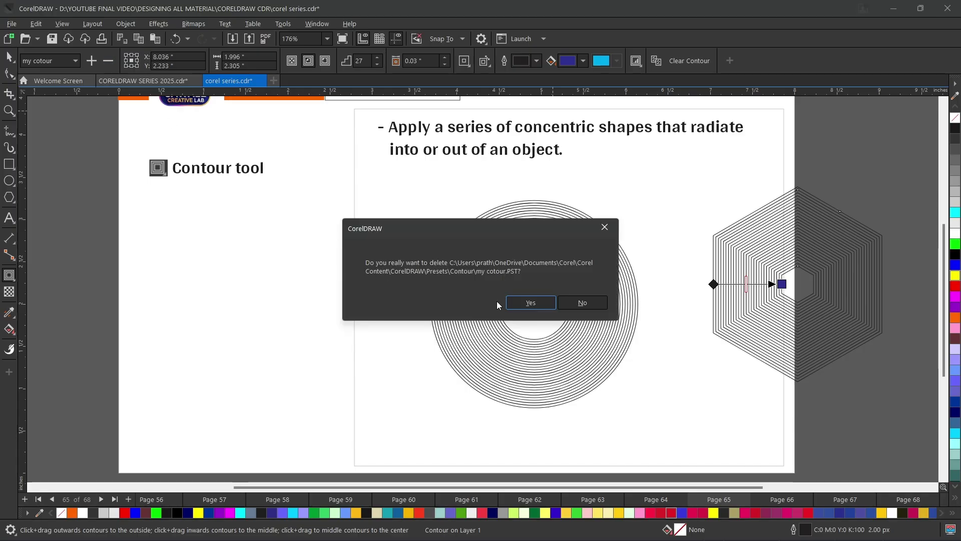
{"action": "left_click", "coordinate": [518, 300]}
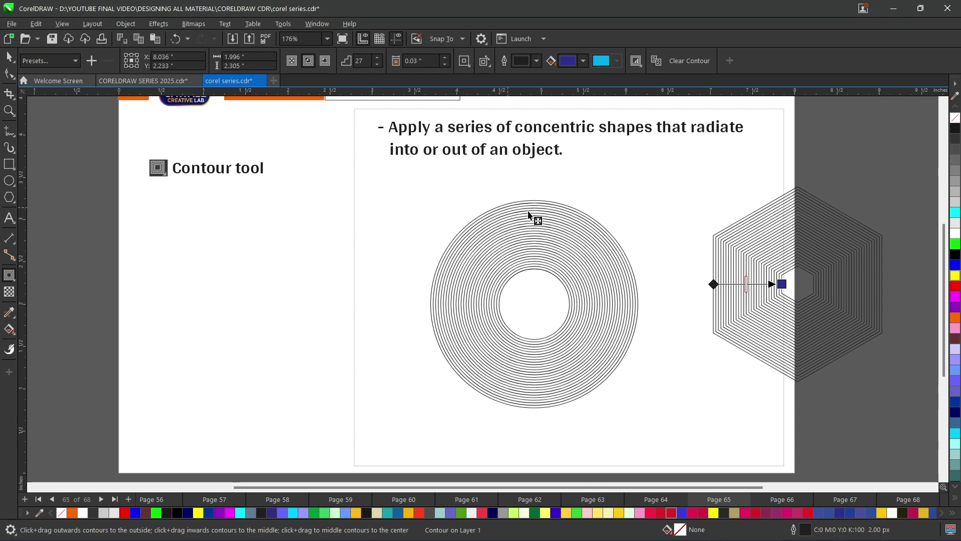
Delete the contoured hexagon at the page's edge
{"action": "scroll", "coordinate": [680, 244], "scroll_direction": "down", "scroll_amount": 1}
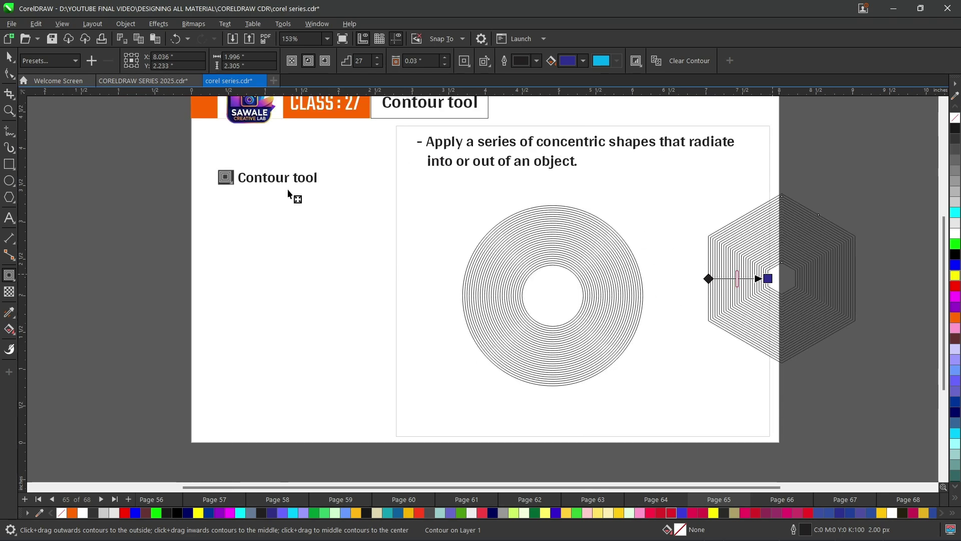
{"action": "left_click", "coordinate": [9, 59]}
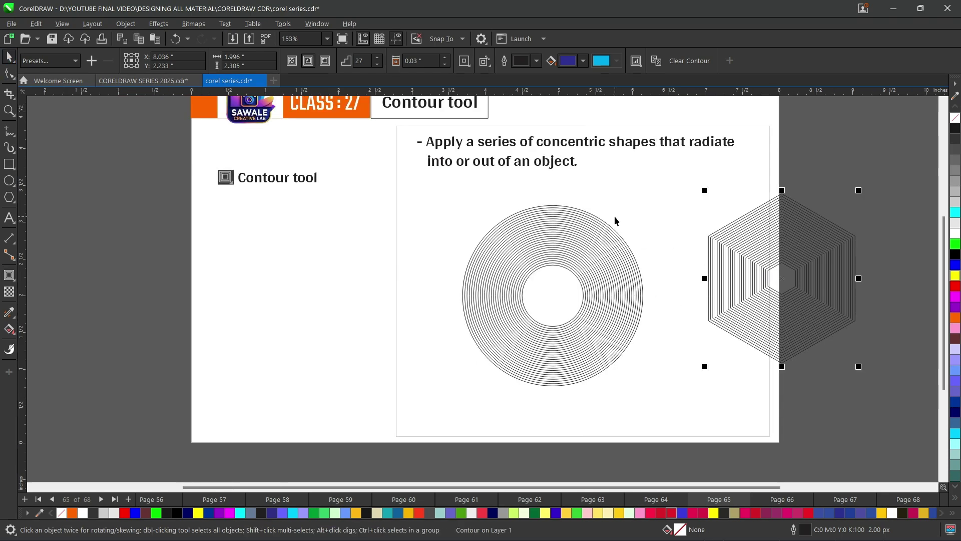
{"action": "key", "text": "Delete"}
Select the circle with the inward contours and delete it from the page
{"action": "scroll", "coordinate": [577, 237], "scroll_direction": "up", "scroll_amount": 2}
{"action": "left_click", "coordinate": [544, 257]}
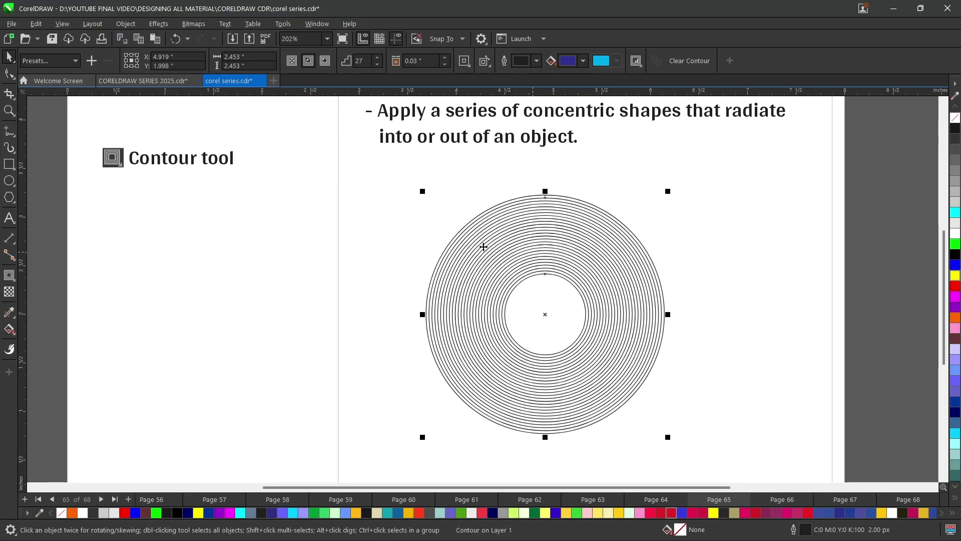
{"action": "left_click", "coordinate": [6, 280]}
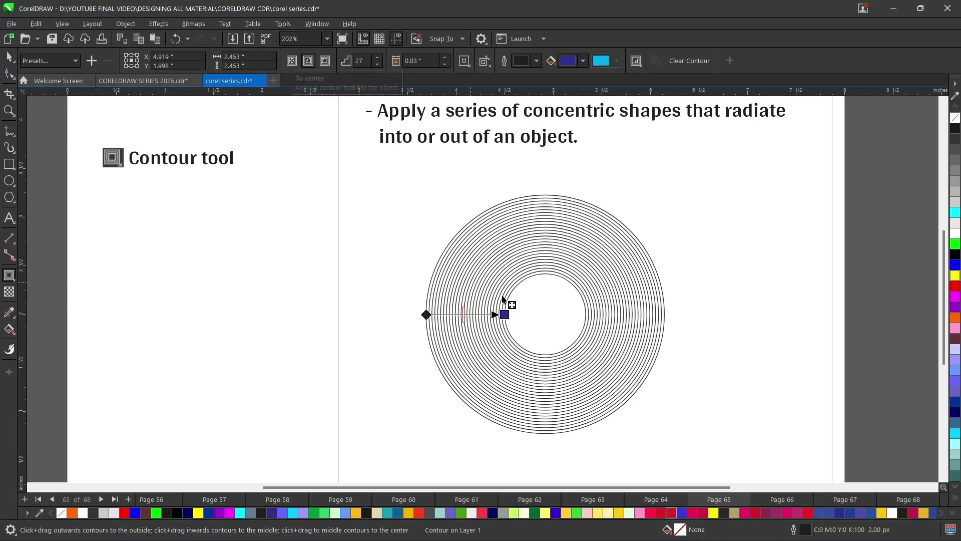
{"action": "left_click", "coordinate": [9, 56]}
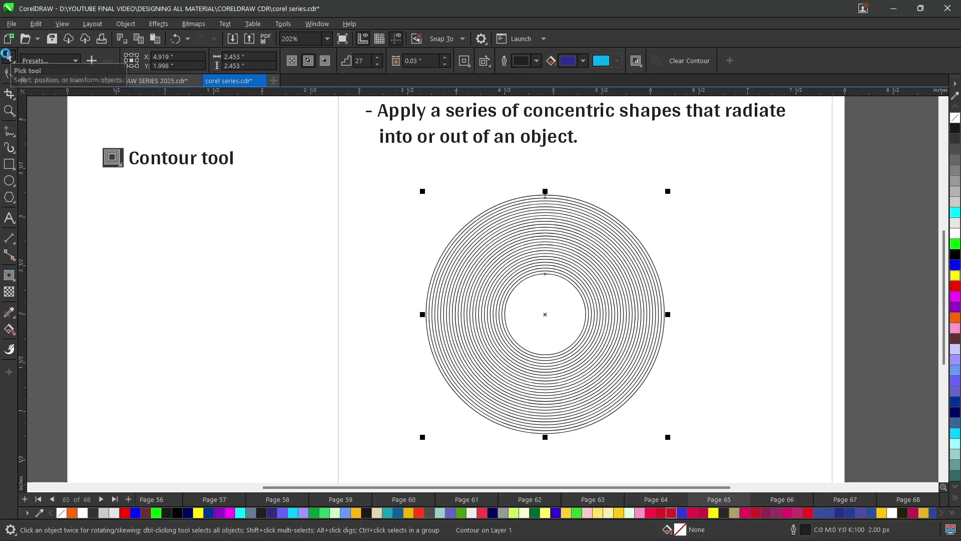
{"action": "key", "text": "Delete"}
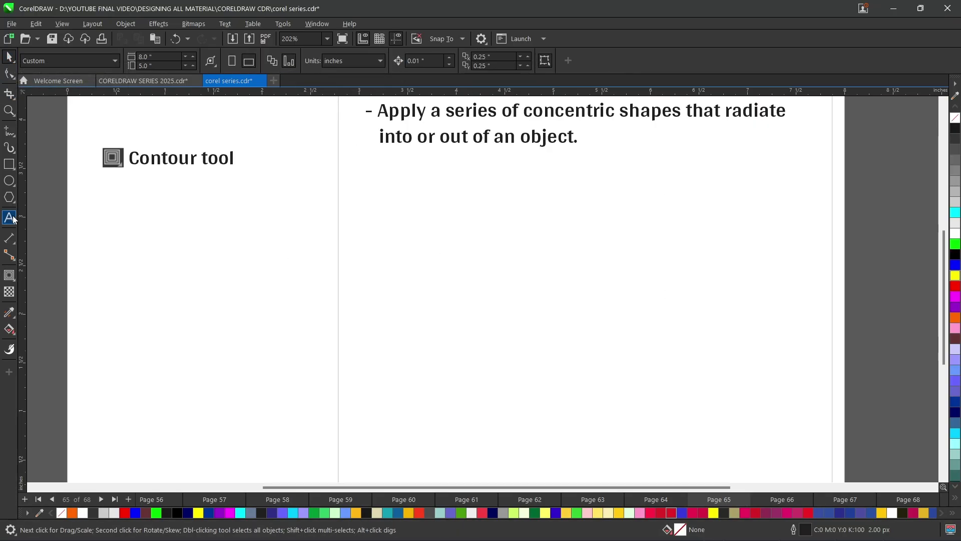
Draw a new circle about 2.54 inches in diameter below the description text and activate the Contour tool on it
{"action": "left_click", "coordinate": [9, 183]}
{"action": "left_click_drag", "start_coordinate": [402, 184], "coordinate": [650, 374]}
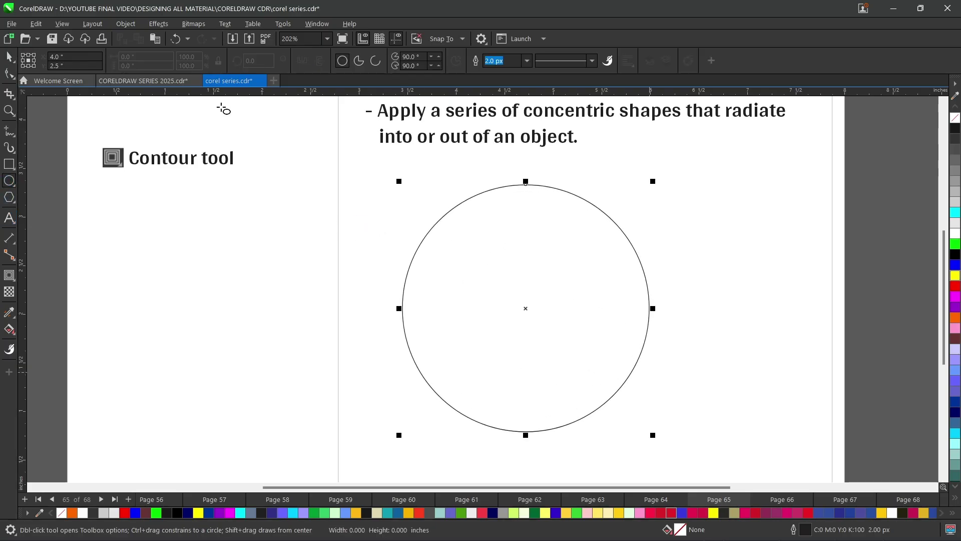
{"action": "left_click", "coordinate": [7, 277]}
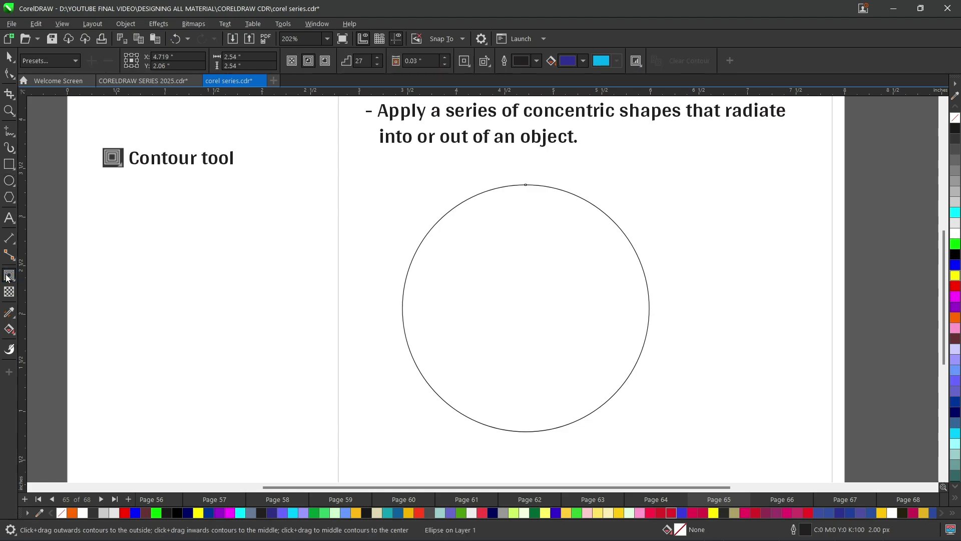
Contour the circle to its center, try contour offsets from 0.02 up to 0.1 inches, and return the offset to 0.03 inches
{"action": "left_click", "coordinate": [291, 63]}
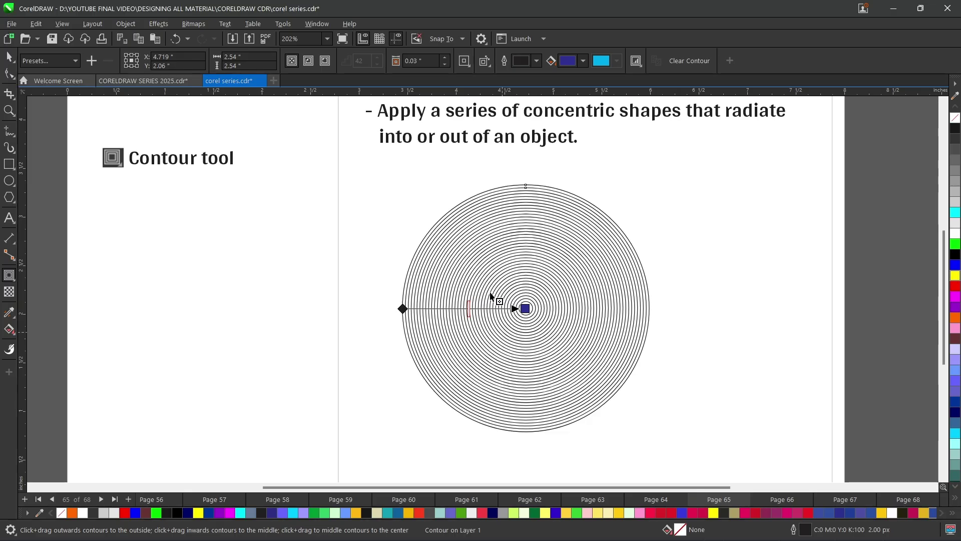
{"action": "left_click", "coordinate": [446, 65]}
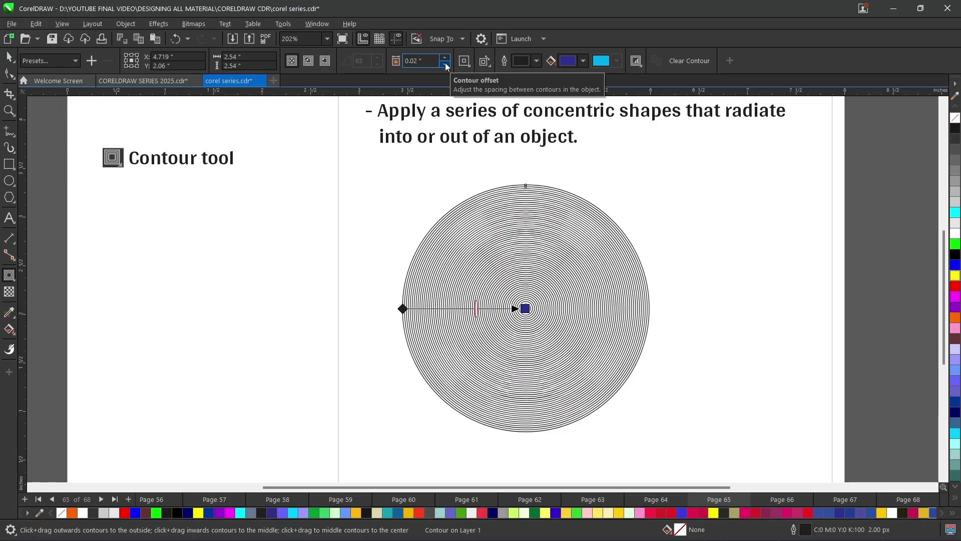
{"action": "left_click", "coordinate": [443, 57]}
{"action": "left_click", "coordinate": [444, 57]}
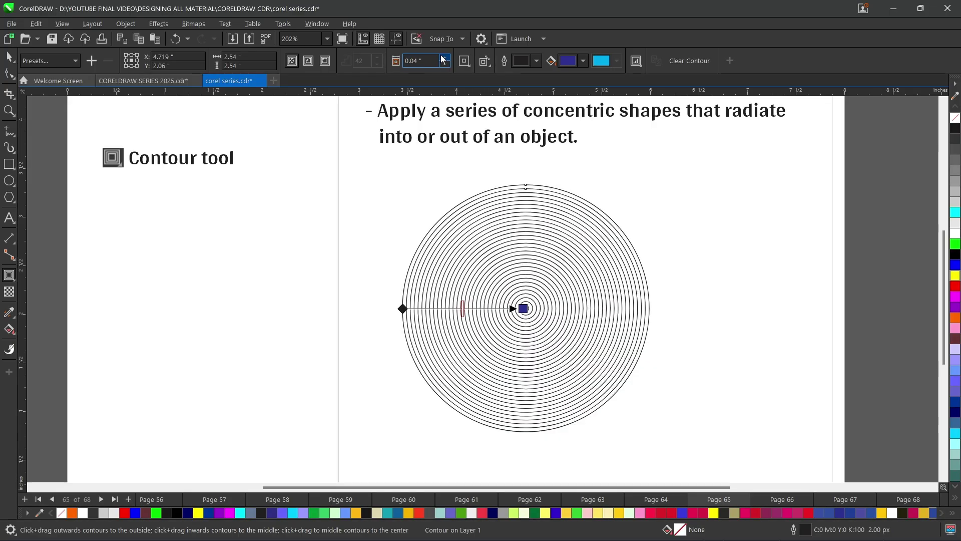
{"action": "left_click", "coordinate": [444, 57]}
{"action": "left_click", "coordinate": [444, 57]}
{"action": "left_click", "coordinate": [444, 57]}
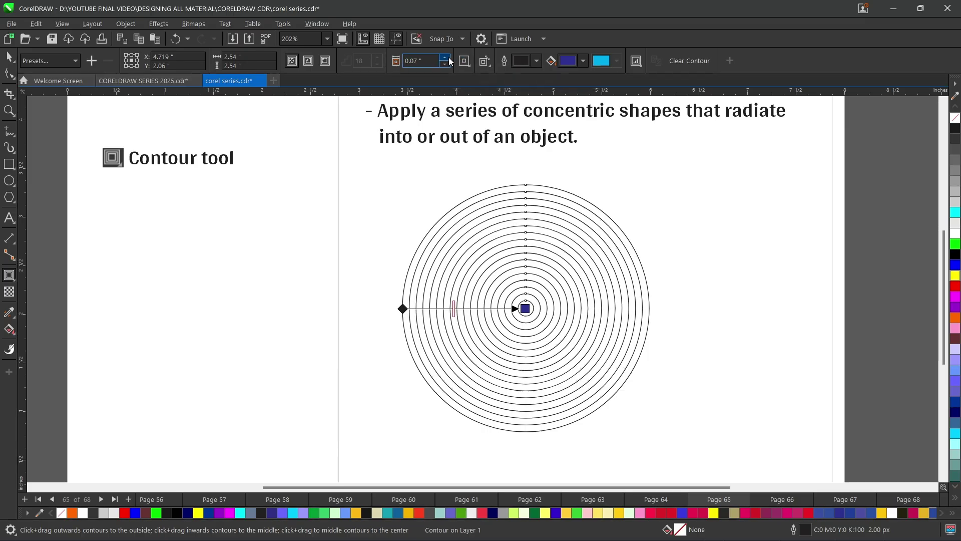
{"action": "left_click", "coordinate": [445, 58]}
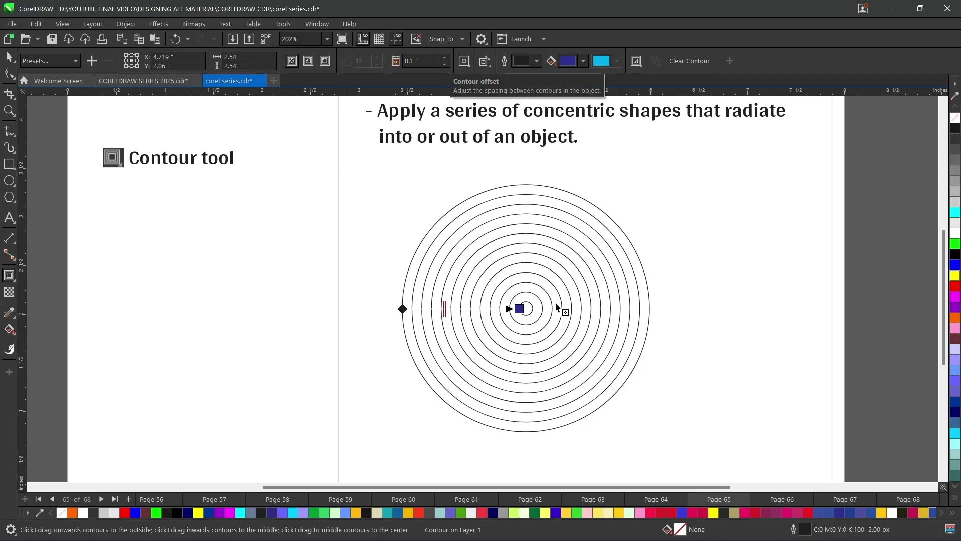
{"action": "left_click", "coordinate": [446, 64]}
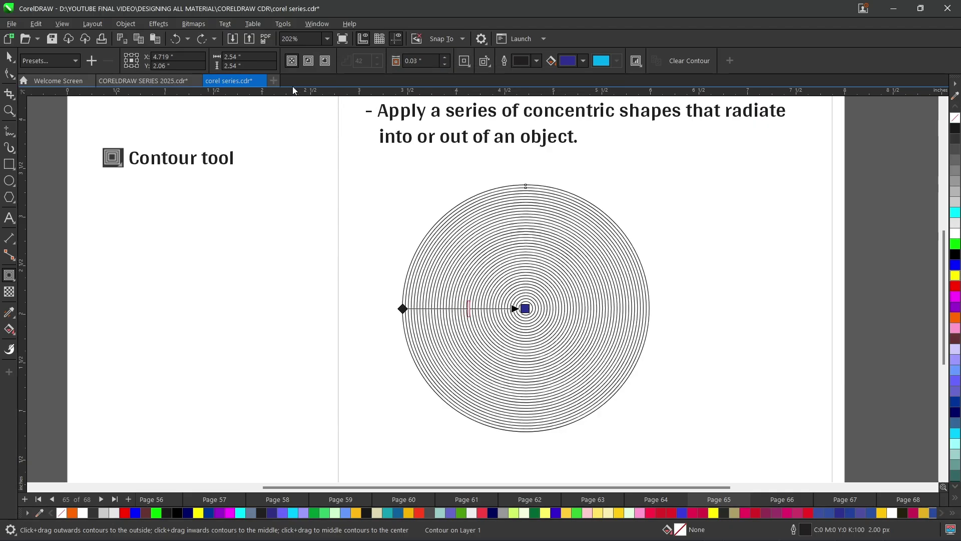
Replace the contoured circle with a new circle about 2.55 inches in diameter below the description text
{"action": "left_click", "coordinate": [10, 57]}
{"action": "key", "text": "Delete"}
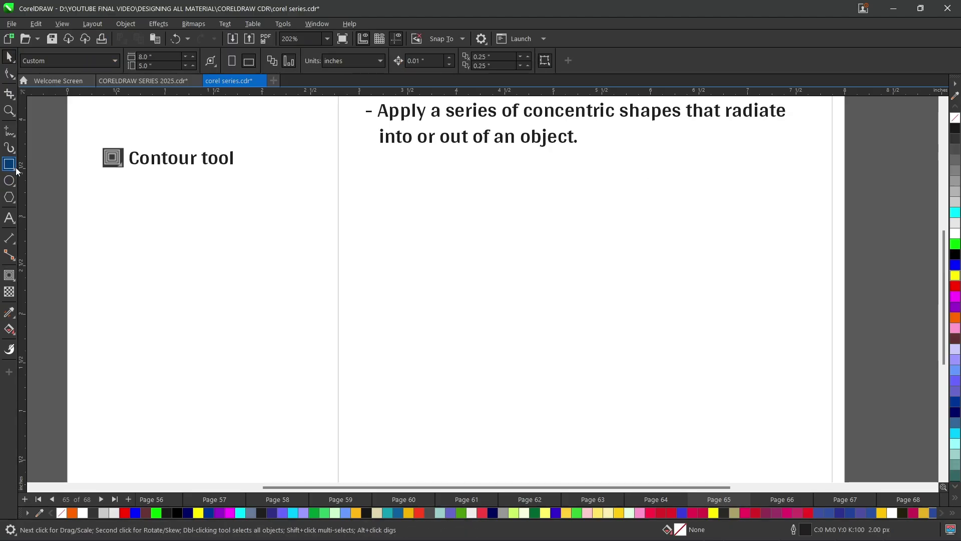
{"action": "left_click", "coordinate": [9, 180]}
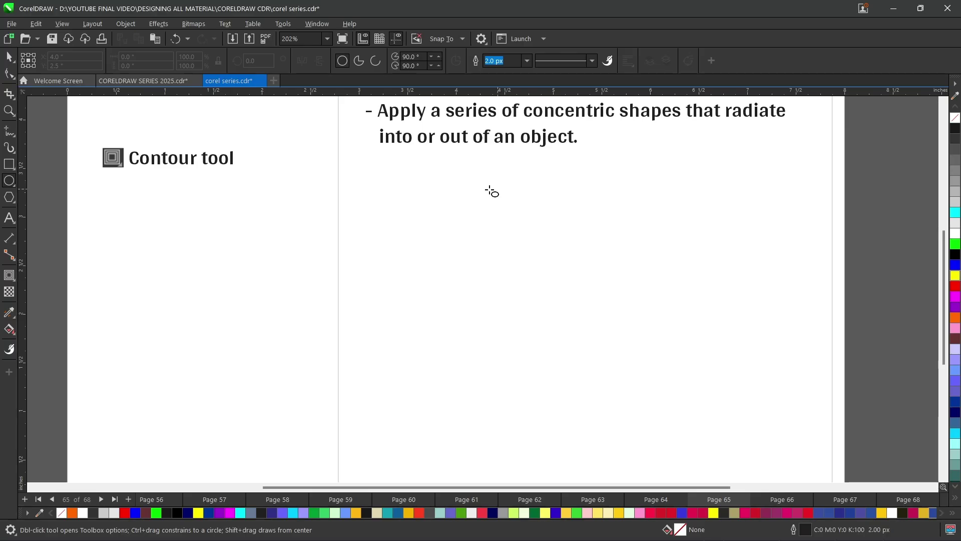
{"action": "left_click_drag", "start_coordinate": [435, 190], "coordinate": [679, 391]}
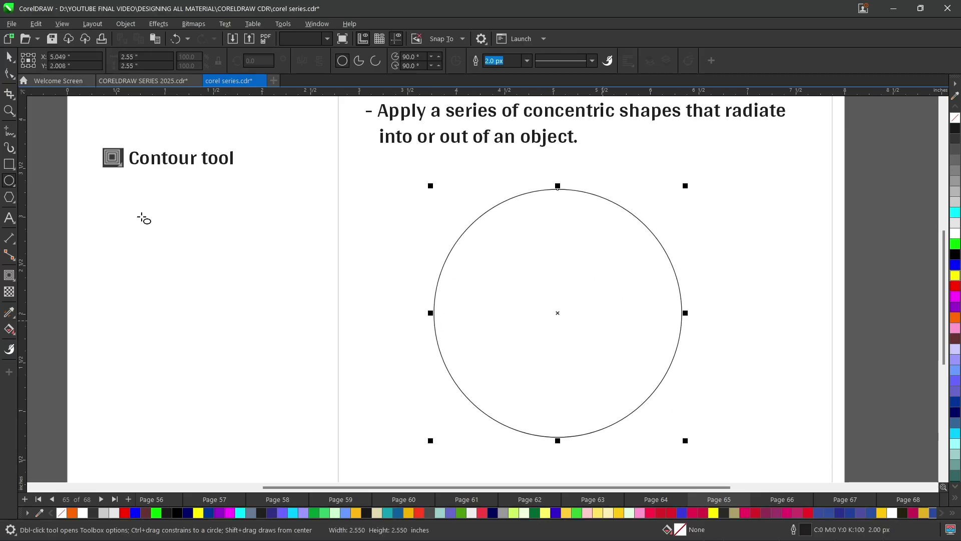
Apply inside contours with 12 steps to the new circle and set the contour offset to 0.06 inches
{"action": "left_click", "coordinate": [9, 275]}
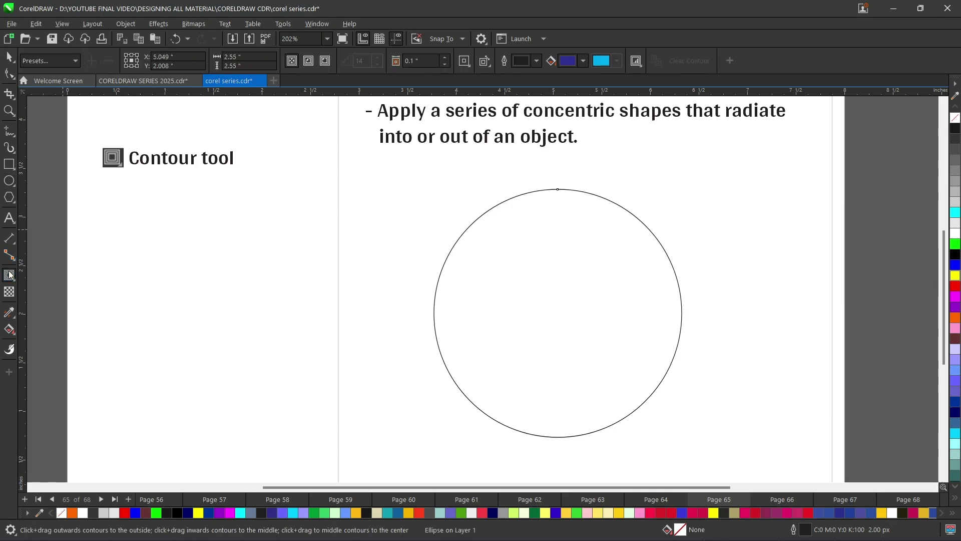
{"action": "left_click", "coordinate": [309, 64]}
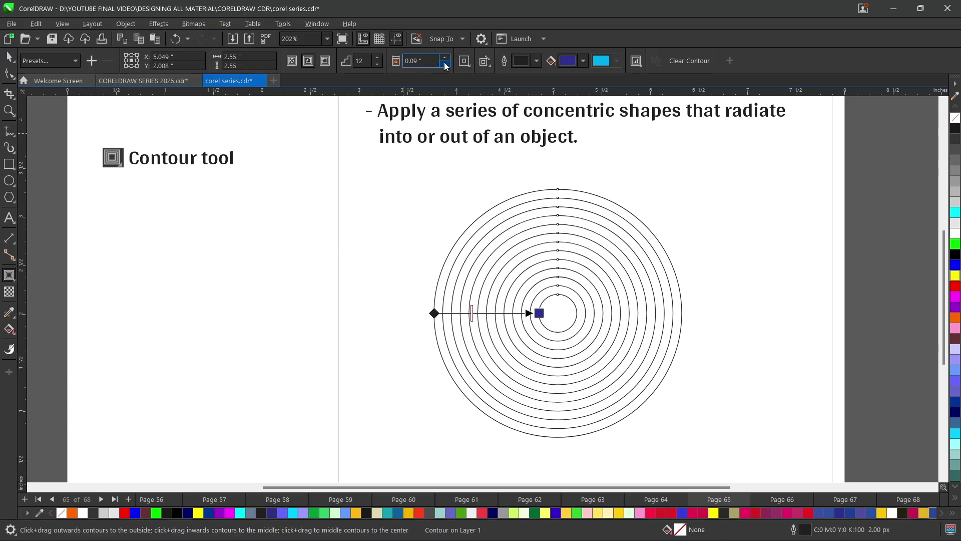
{"action": "left_click", "coordinate": [445, 64]}
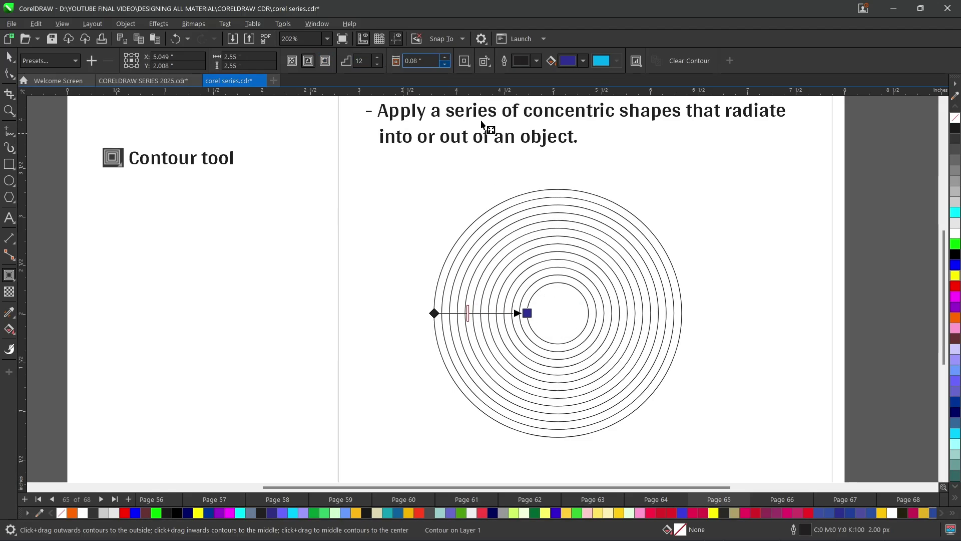
{"action": "left_click", "coordinate": [443, 58]}
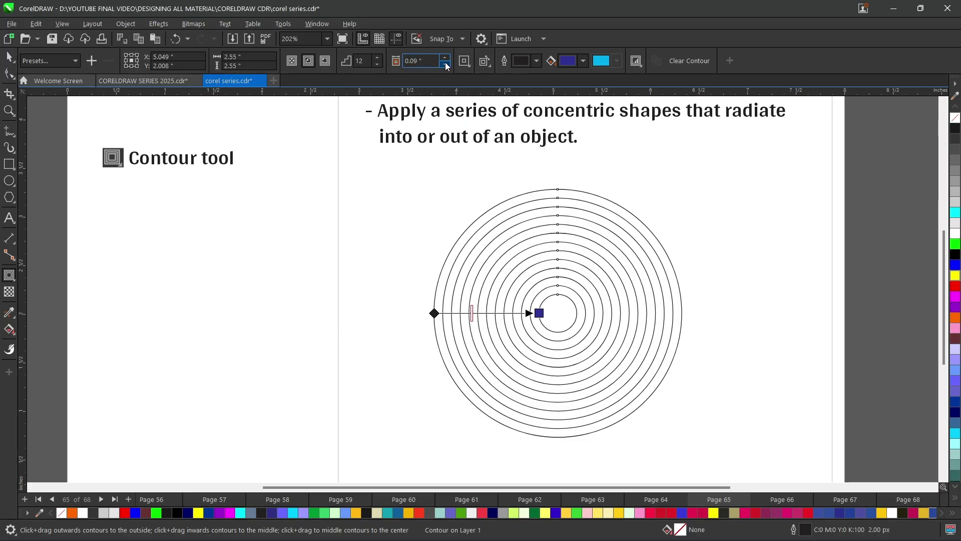
{"action": "left_click", "coordinate": [445, 64]}
{"action": "left_click", "coordinate": [444, 64]}
{"action": "left_click", "coordinate": [445, 64]}
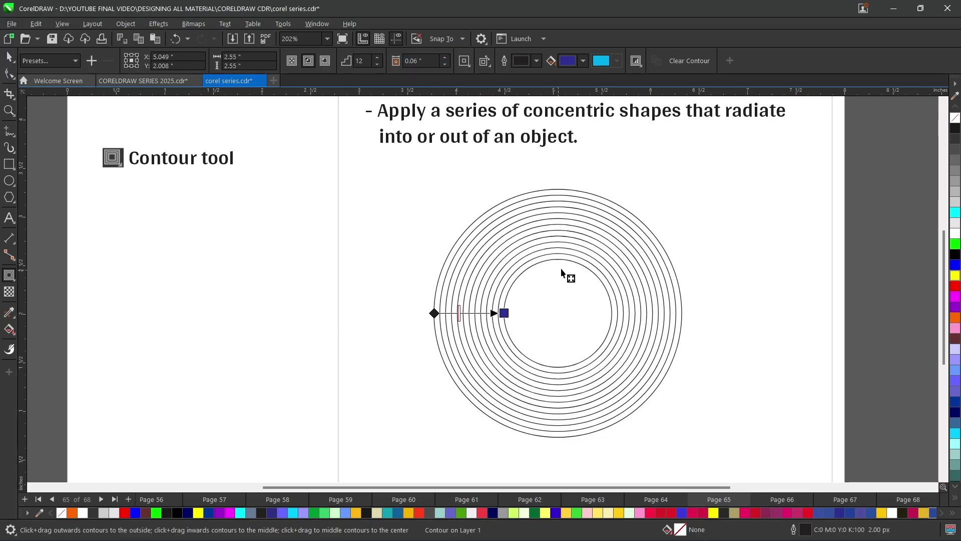
Switch the circle's contours to the outside and set their offset to 0.05 inches
{"action": "left_click", "coordinate": [324, 61]}
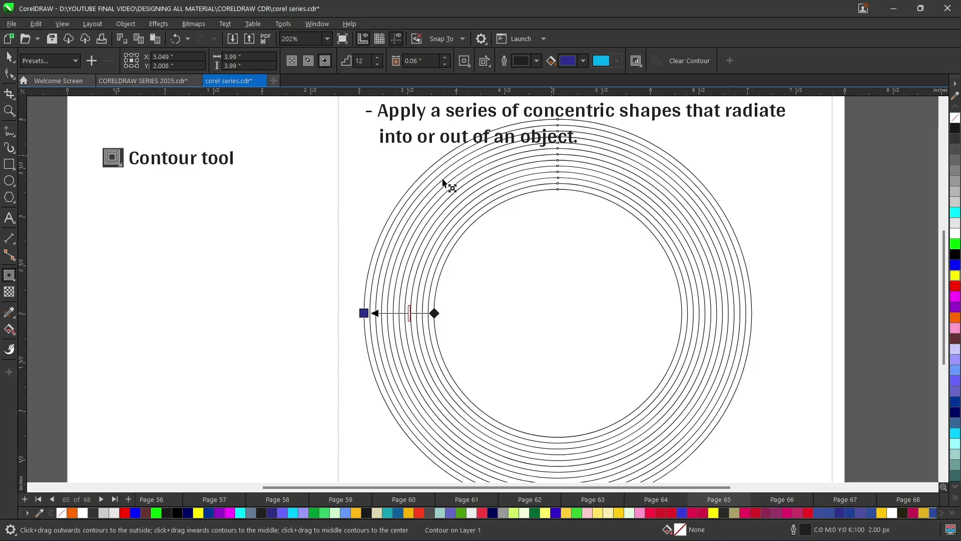
{"action": "left_click", "coordinate": [446, 64]}
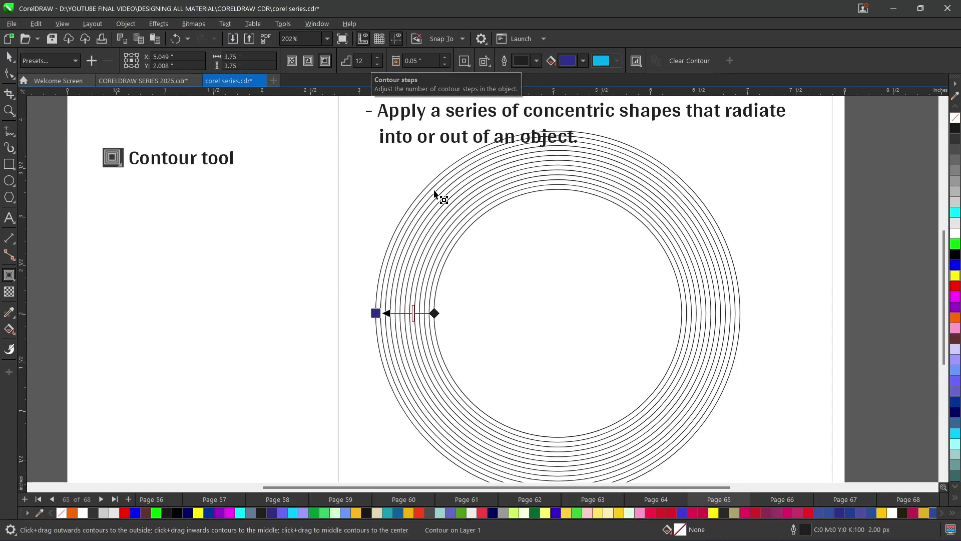
Delete the contoured circle and draw a hexagon about 2.15 by 2.48 inches below the description text
{"action": "left_click", "coordinate": [9, 57]}
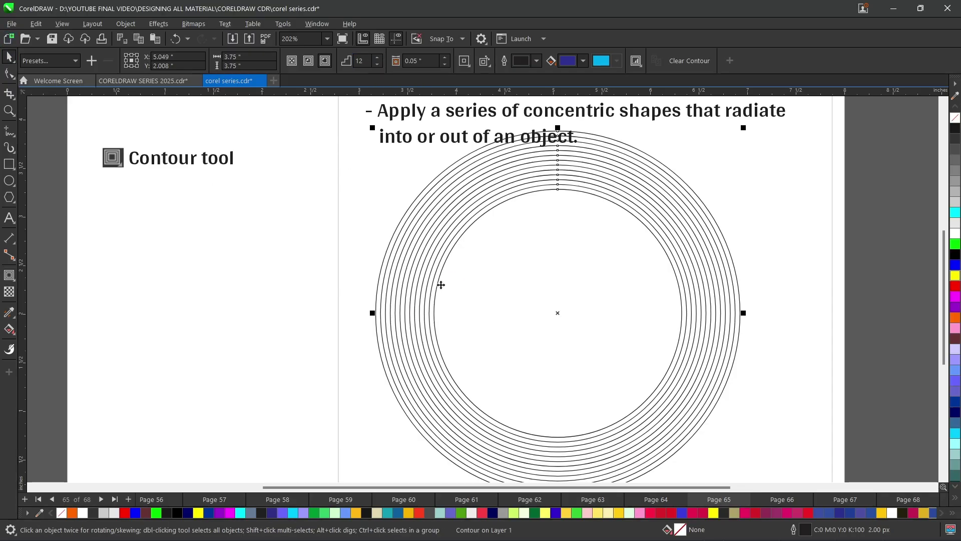
{"action": "key", "text": "Delete"}
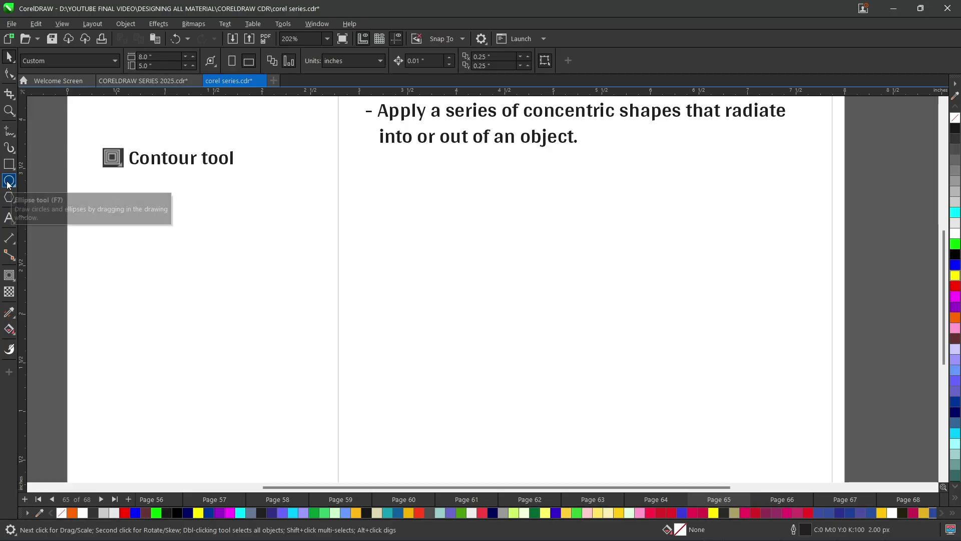
{"action": "left_click", "coordinate": [9, 197]}
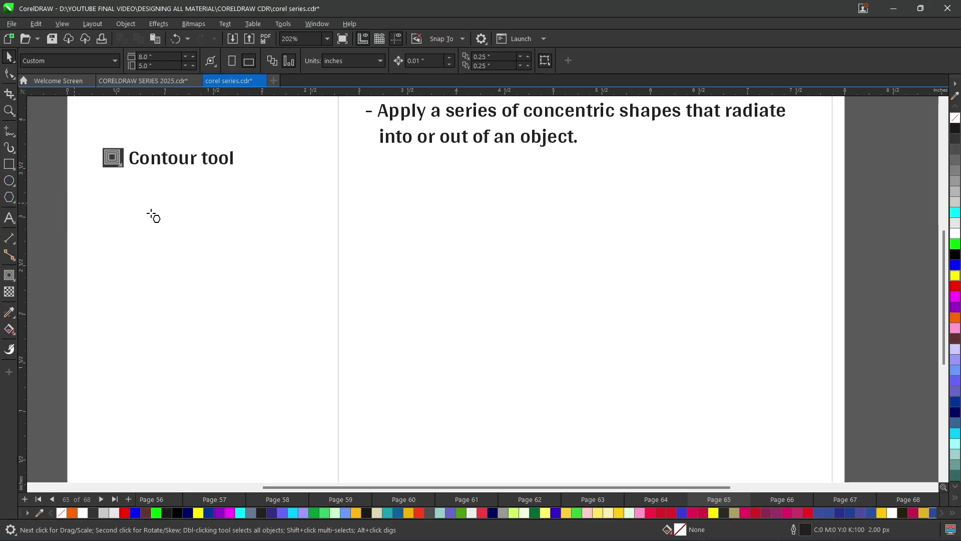
{"action": "left_click_drag", "start_coordinate": [432, 176], "coordinate": [674, 406]}
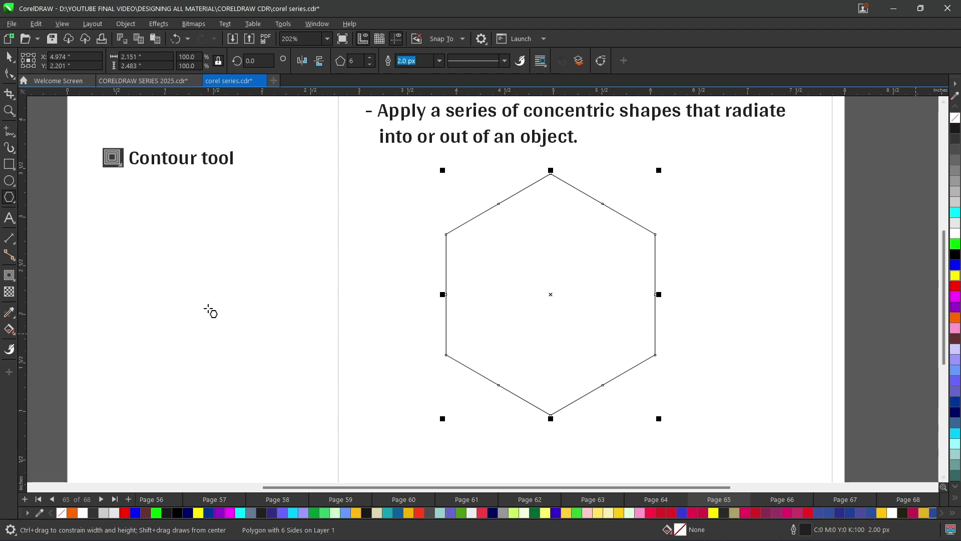
Apply outside contours to the hexagon with 10 steps and a contour offset of 0.08 inches
{"action": "left_click", "coordinate": [10, 275]}
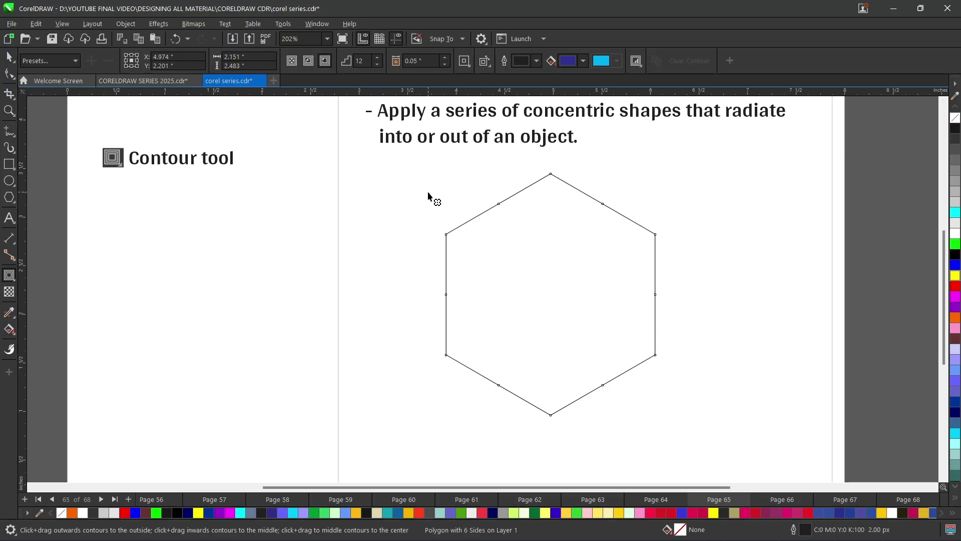
{"action": "left_click", "coordinate": [324, 61]}
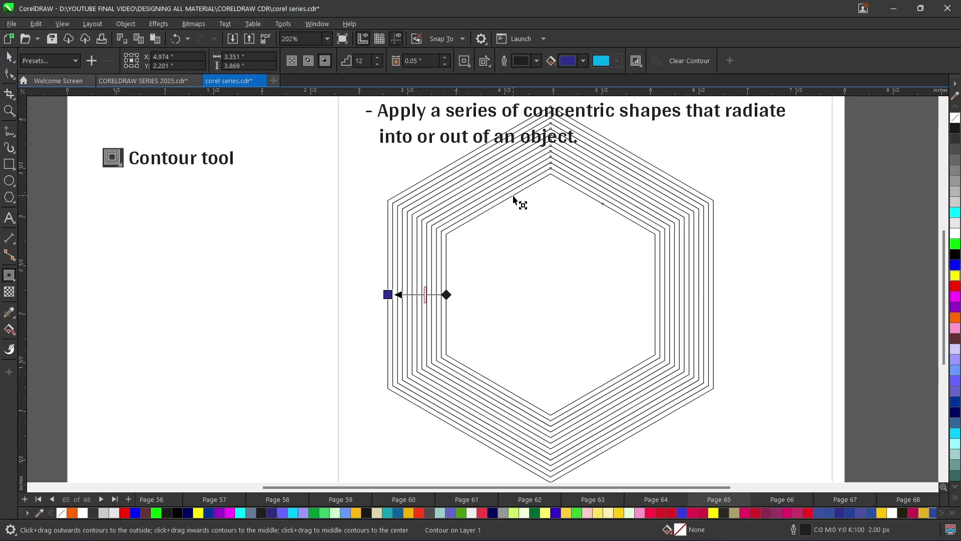
{"action": "left_click", "coordinate": [377, 65]}
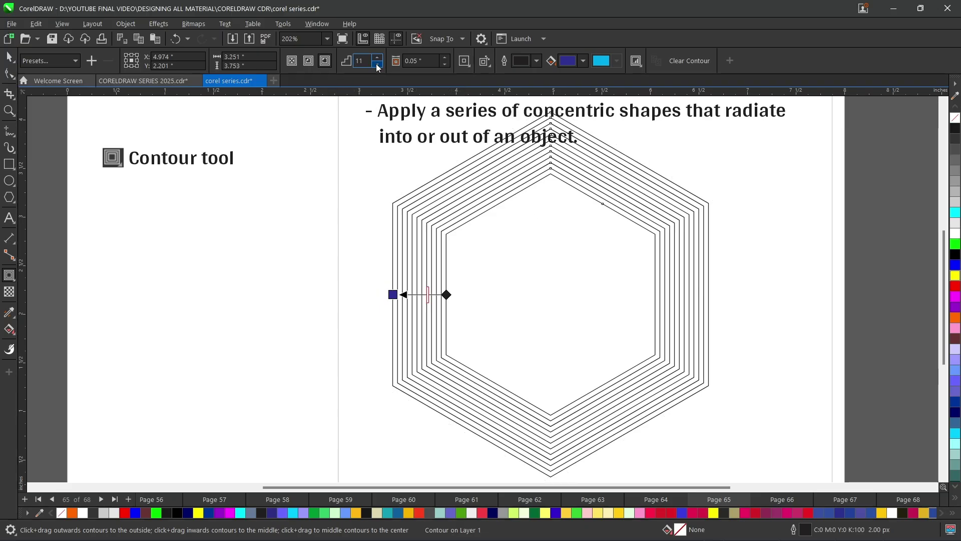
{"action": "left_click", "coordinate": [377, 64]}
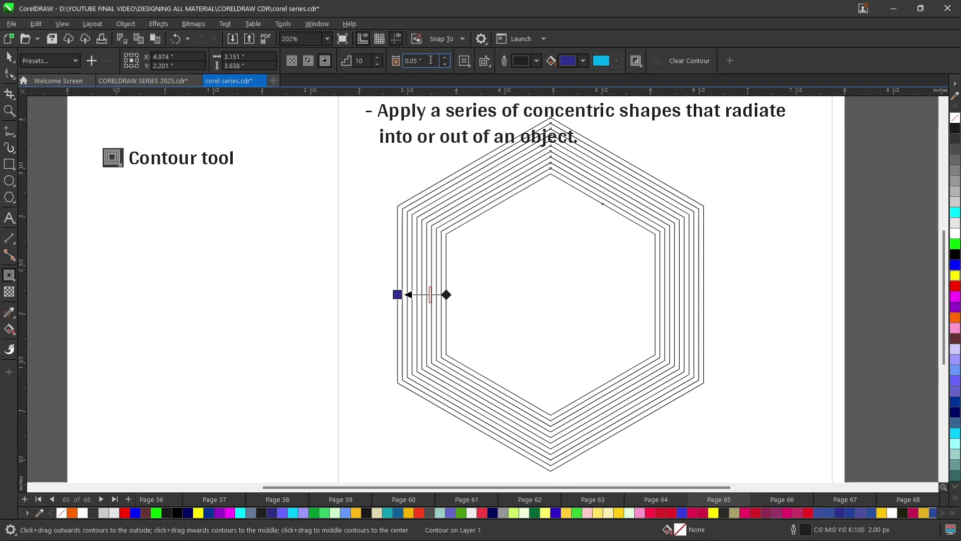
{"action": "left_click", "coordinate": [444, 57]}
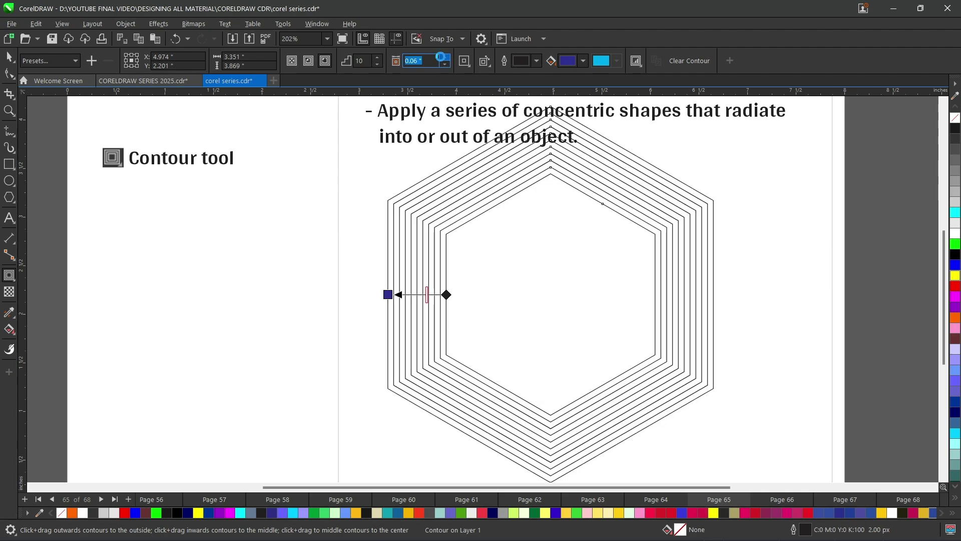
{"action": "left_click", "coordinate": [443, 57]}
{"action": "left_click", "coordinate": [444, 58]}
Scale the contoured hexagon down to about 3.14 by 3.63 inches and move it clear of the description text
{"action": "scroll", "coordinate": [480, 195], "scroll_direction": "down", "scroll_amount": 1}
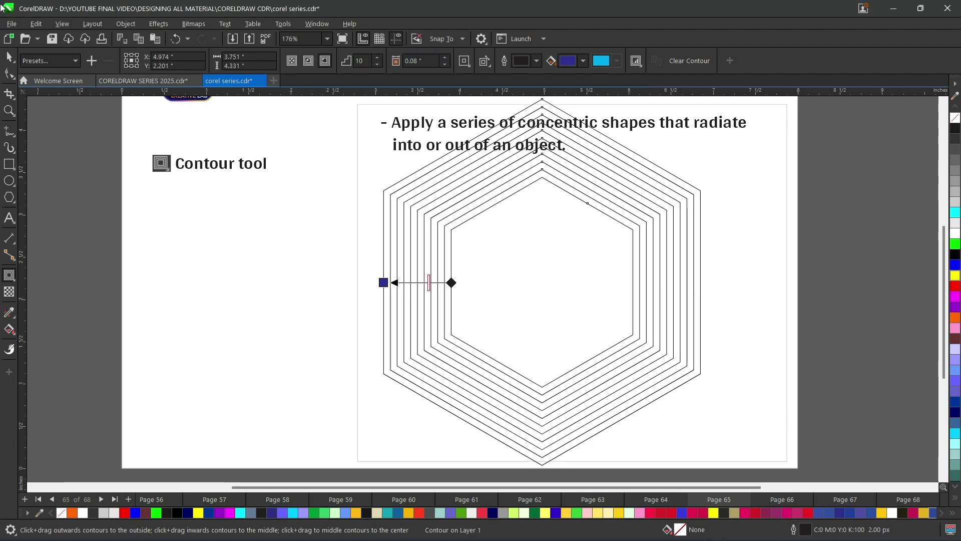
{"action": "left_click", "coordinate": [9, 57]}
{"action": "scroll", "coordinate": [580, 372], "scroll_direction": "down", "scroll_amount": 2}
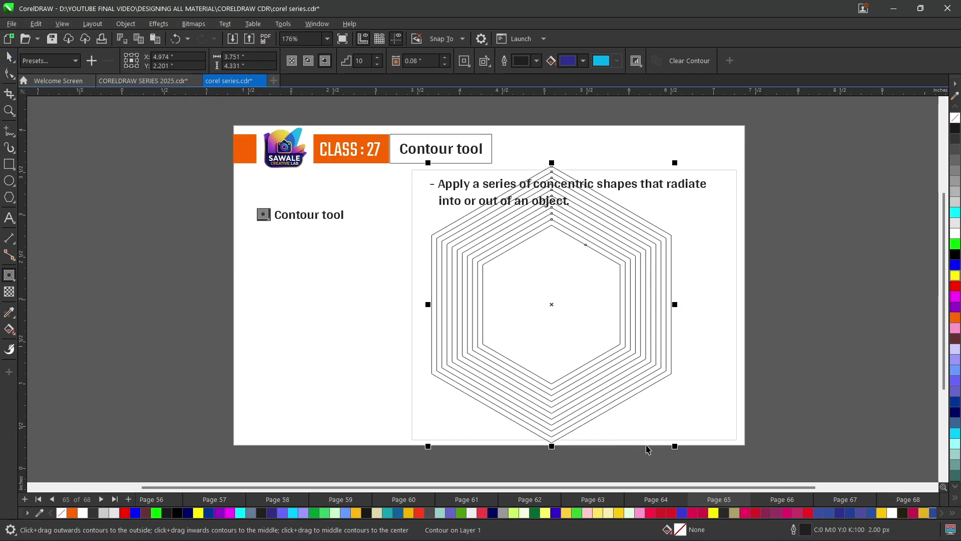
{"action": "left_click_drag", "start_coordinate": [675, 447], "coordinate": [607, 401]}
{"action": "left_click_drag", "start_coordinate": [466, 241], "coordinate": [483, 307]}
{"action": "scroll", "coordinate": [518, 335], "scroll_direction": "up", "scroll_amount": 1}
{"action": "scroll", "coordinate": [519, 335], "scroll_direction": "up", "scroll_amount": 1}
{"action": "scroll", "coordinate": [571, 167], "scroll_direction": "up", "scroll_amount": 3}
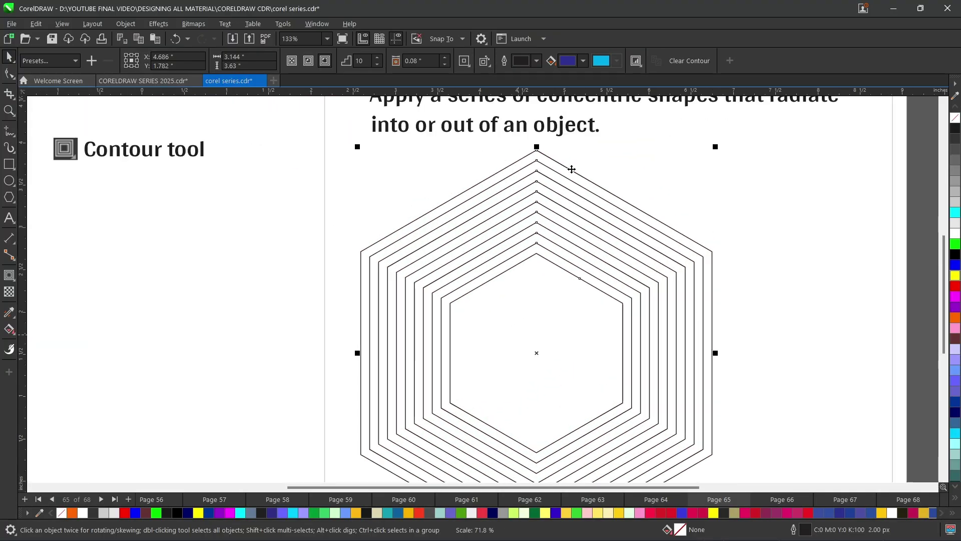
Try round corners on the hexagon's contours twice, undoing the corner change each time
{"action": "left_click", "coordinate": [464, 61]}
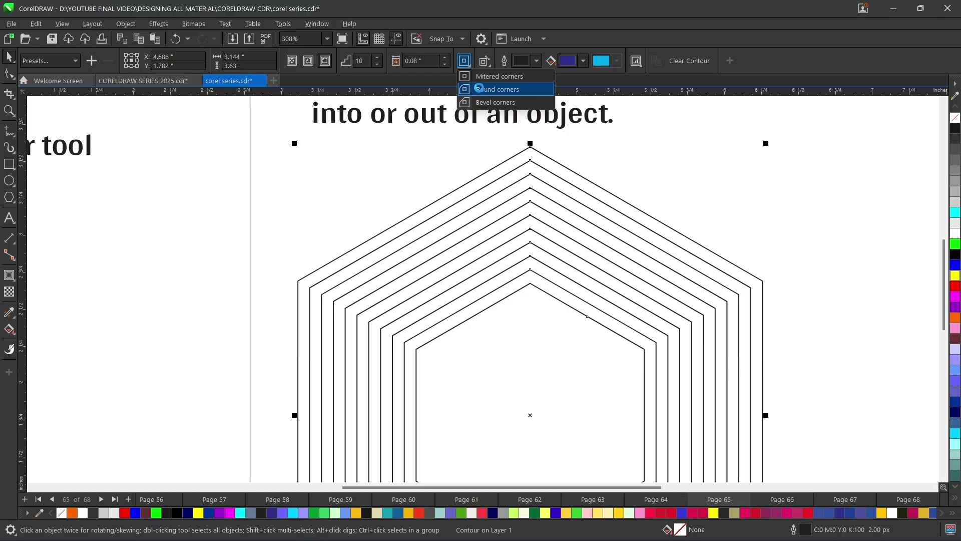
{"action": "left_click", "coordinate": [479, 89]}
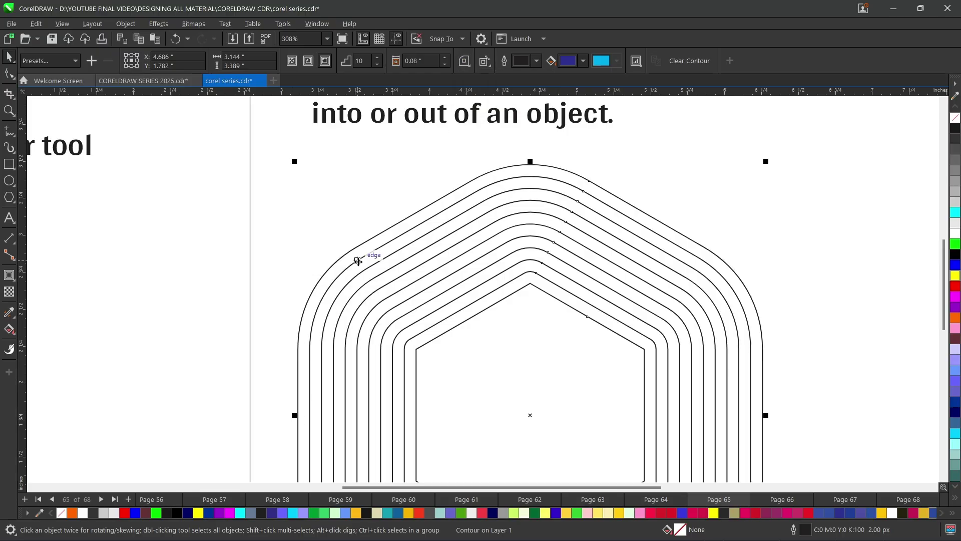
{"action": "key", "text": "ctrl+z"}
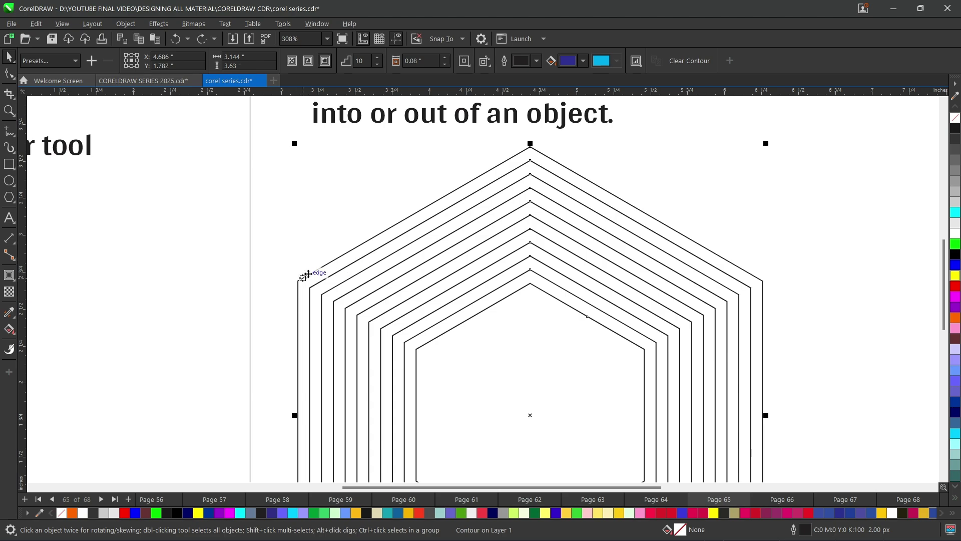
{"action": "left_click", "coordinate": [466, 62]}
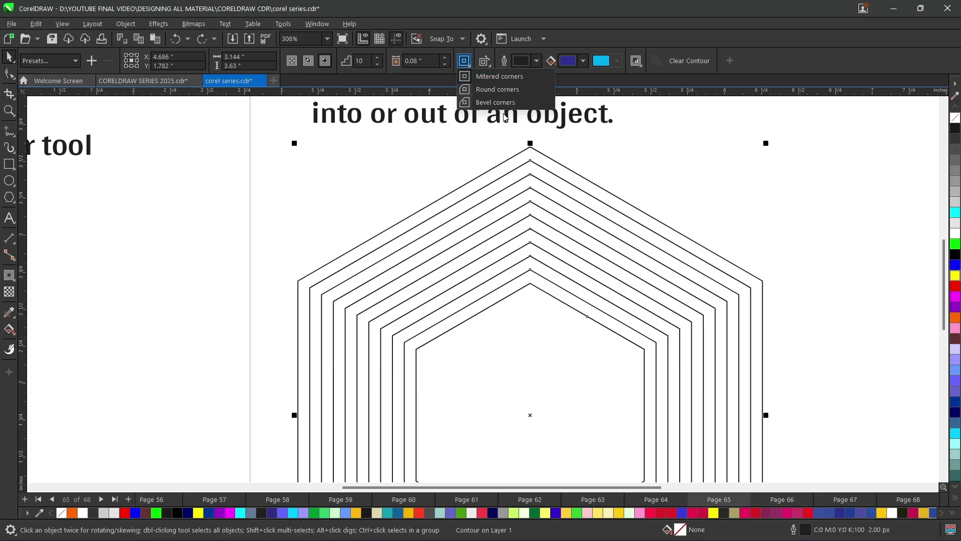
{"action": "left_click", "coordinate": [495, 91]}
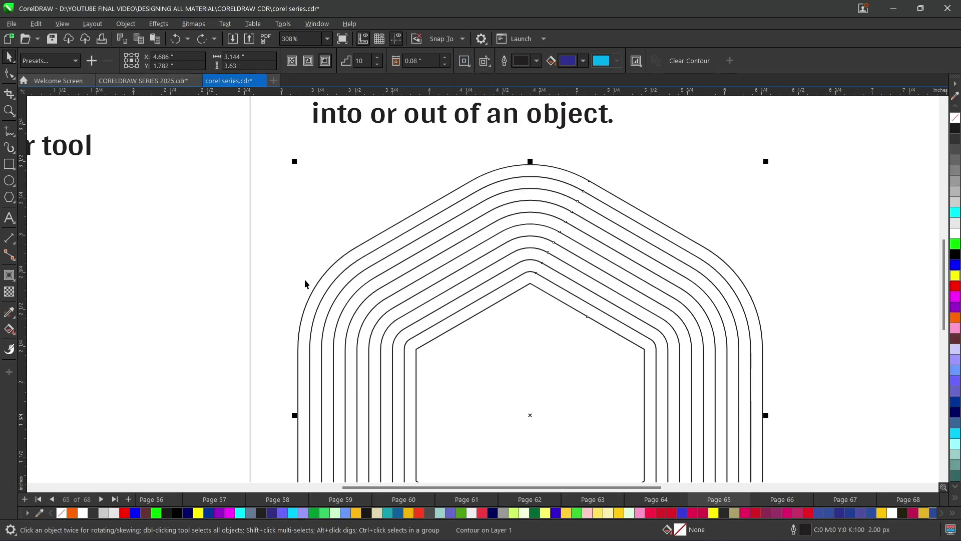
{"action": "key", "text": "ctrl+z"}
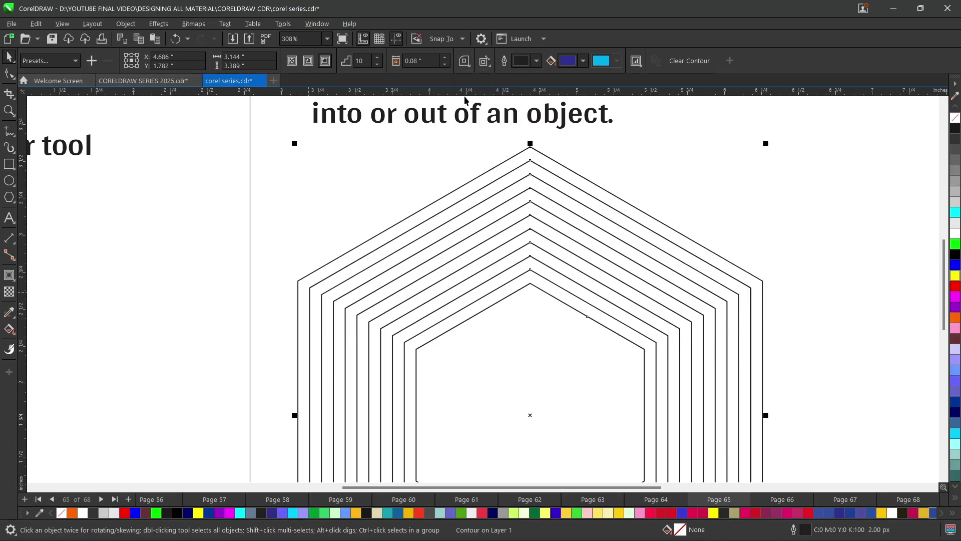
Try bevel corners on the hexagon's contours and undo the corner change
{"action": "left_click", "coordinate": [471, 62]}
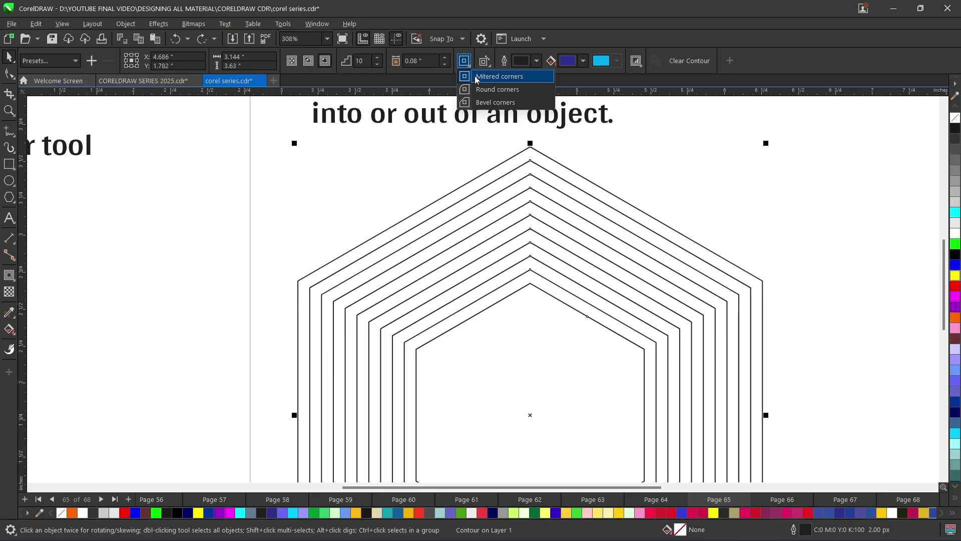
{"action": "left_click", "coordinate": [477, 103]}
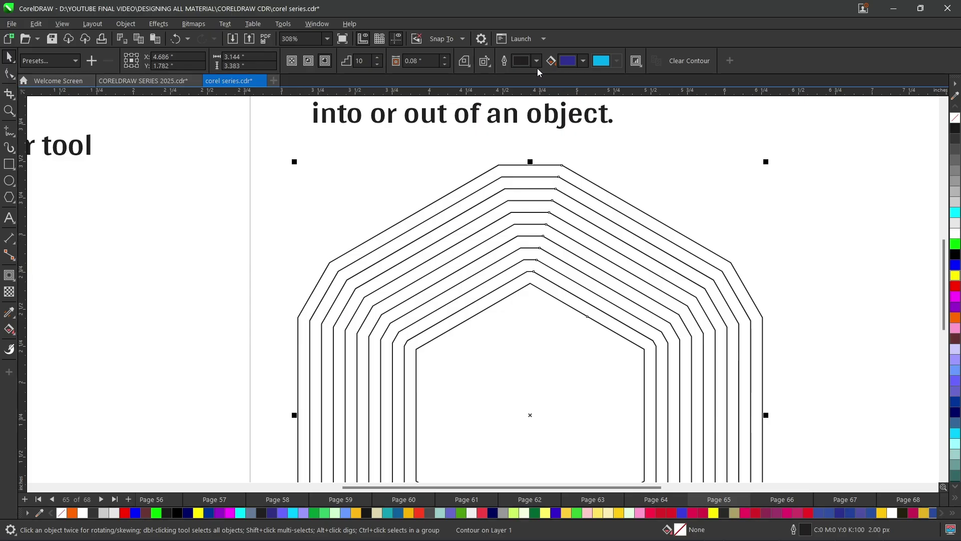
{"action": "key", "text": "ctrl+z"}
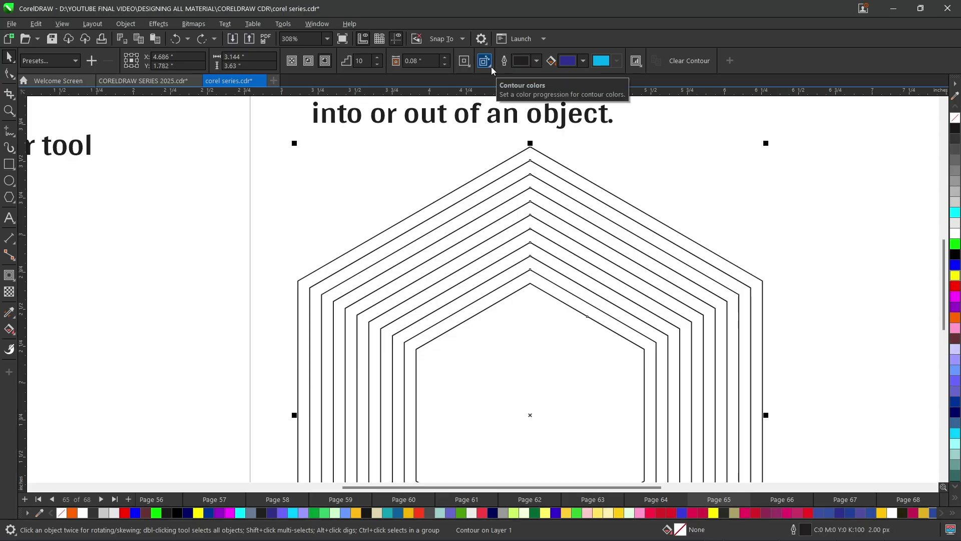
Fill the contoured hexagon with red (R:255 G:0 B:0)
{"action": "left_click", "coordinate": [488, 67]}
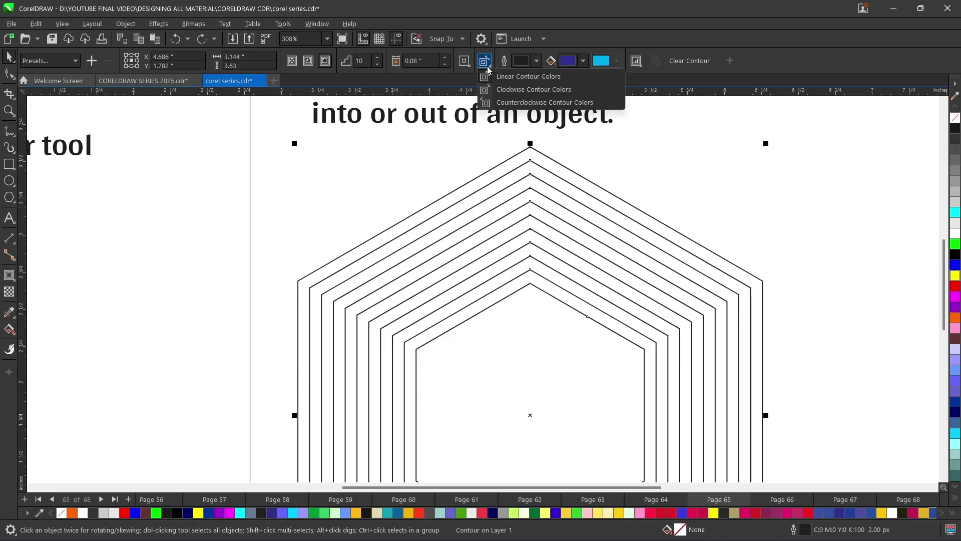
{"action": "left_click", "coordinate": [501, 253]}
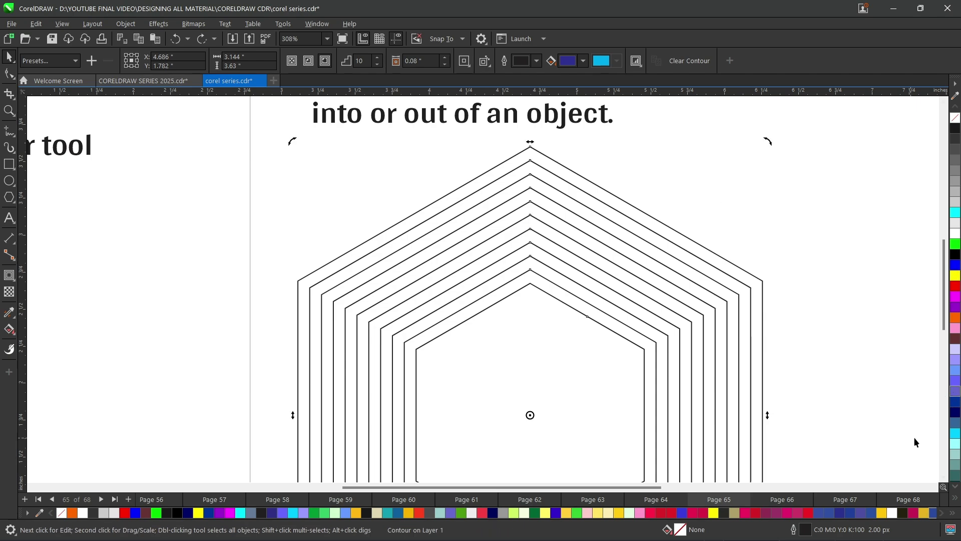
{"action": "left_click", "coordinate": [954, 288]}
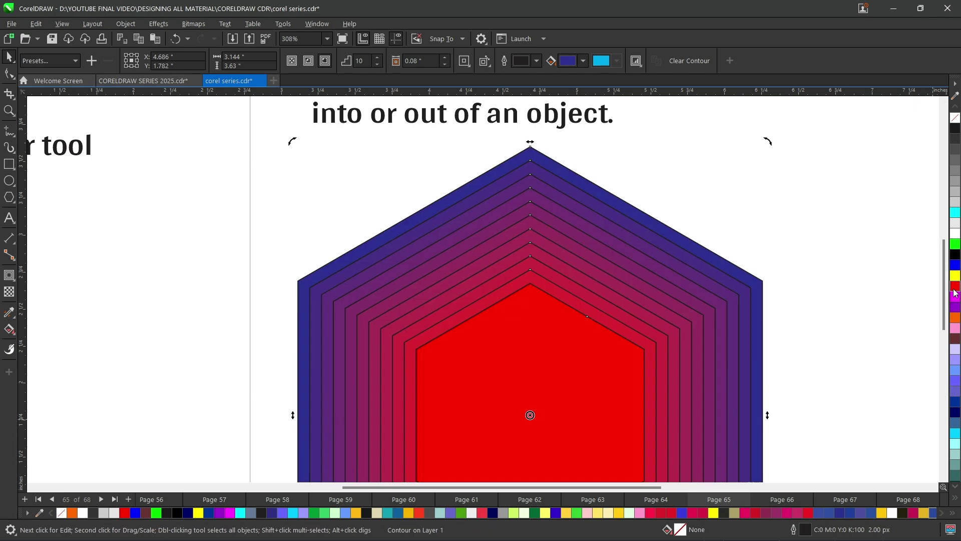
{"action": "scroll", "coordinate": [536, 326], "scroll_direction": "down", "scroll_amount": 1}
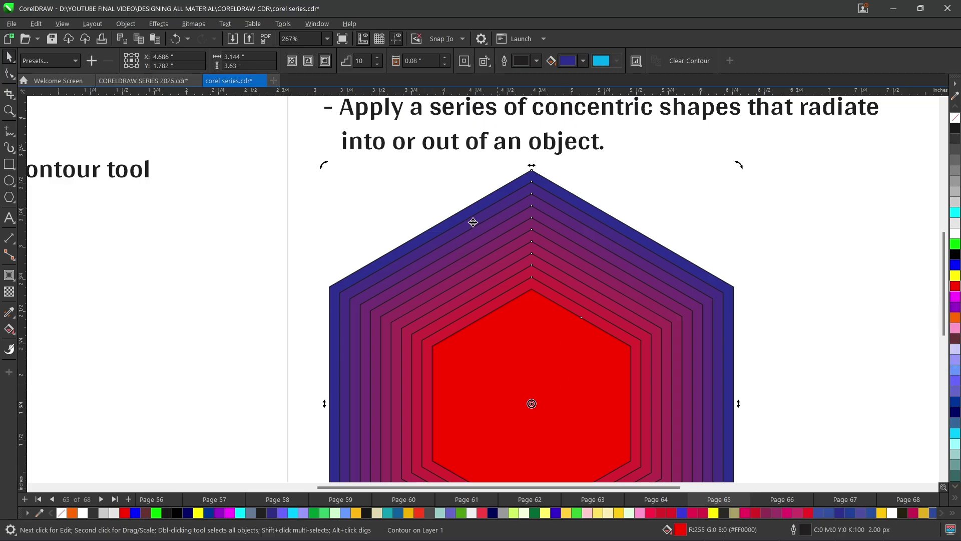
Set the contour fill color to light green, C 42, M 0, Y 100, K 0
{"action": "left_click", "coordinate": [584, 61]}
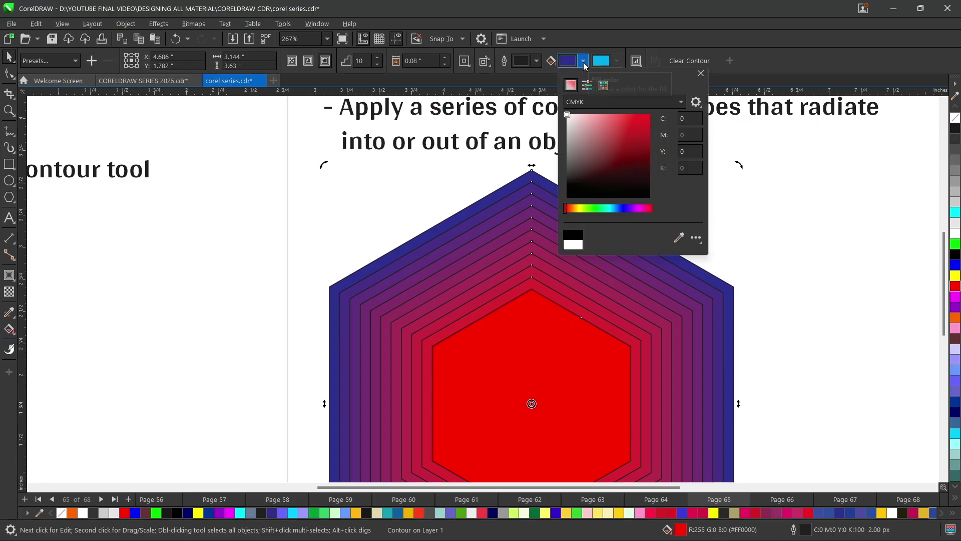
{"action": "left_click", "coordinate": [584, 62]}
{"action": "scroll", "coordinate": [523, 350], "scroll_direction": "up", "scroll_amount": 1}
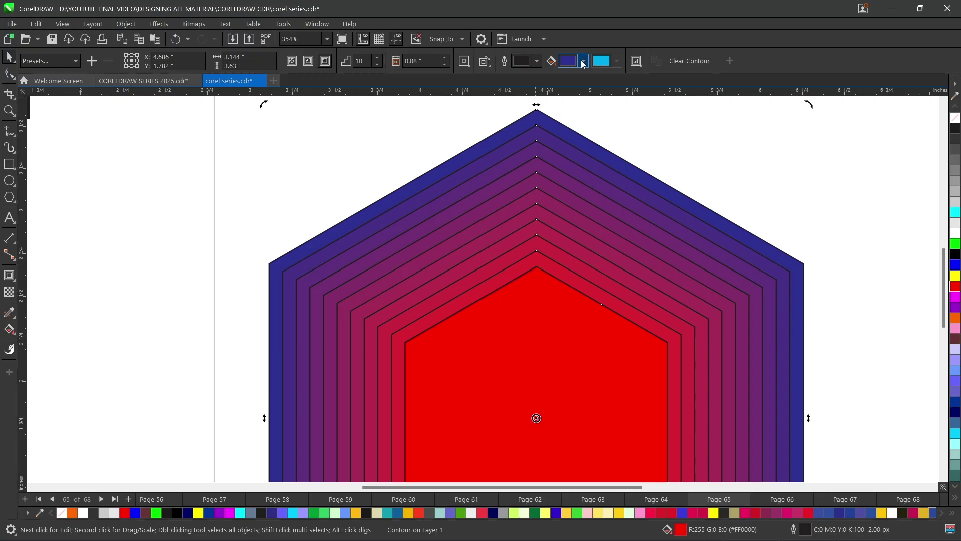
{"action": "left_click", "coordinate": [584, 62]}
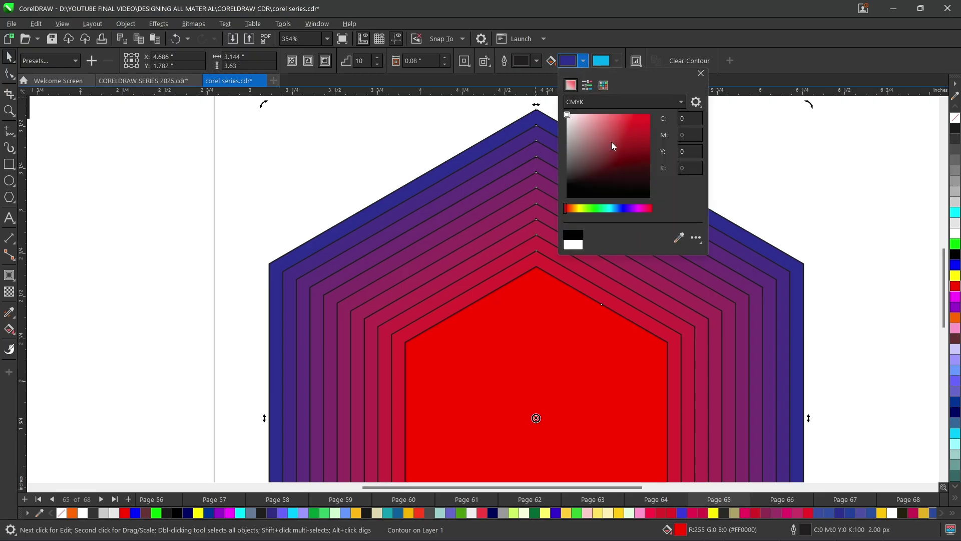
{"action": "left_click", "coordinate": [590, 208]}
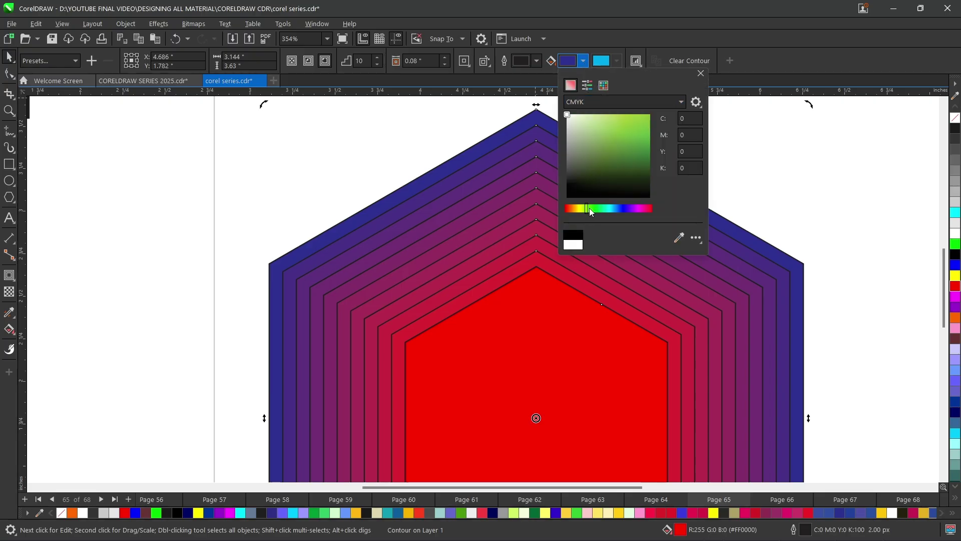
{"action": "left_click", "coordinate": [640, 116]}
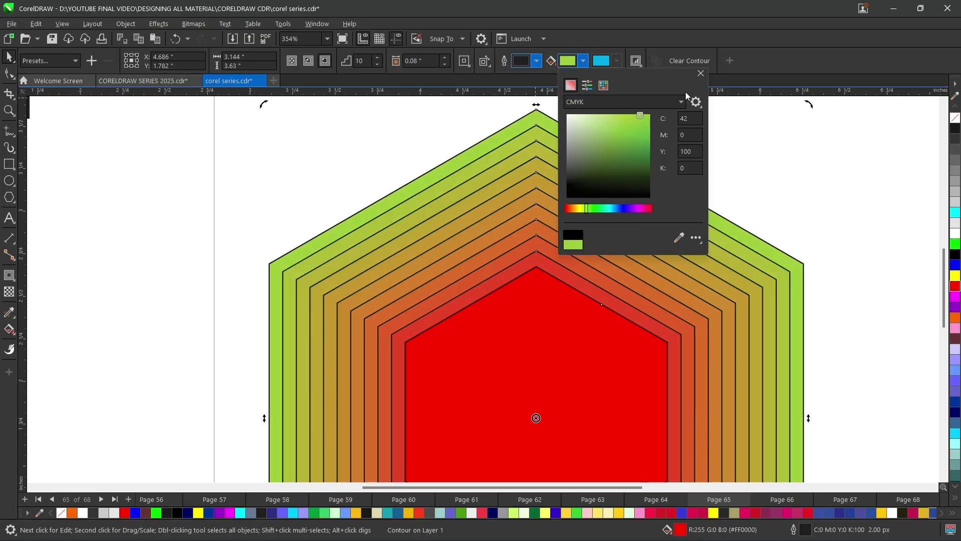
{"action": "left_click", "coordinate": [700, 74]}
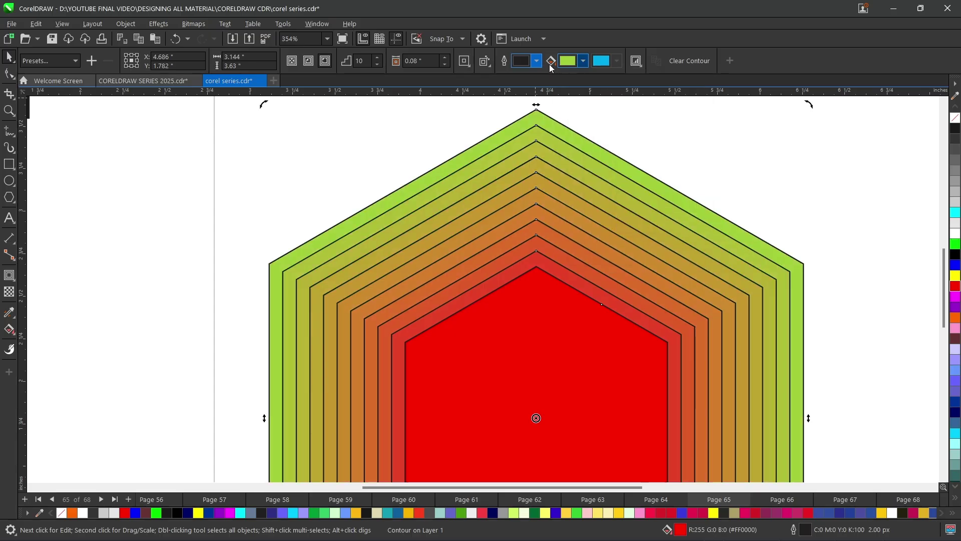
Try the linear and clockwise contour color progressions on the hexagon and finish with Counterclockwise Contour Colors
{"action": "left_click", "coordinate": [488, 66]}
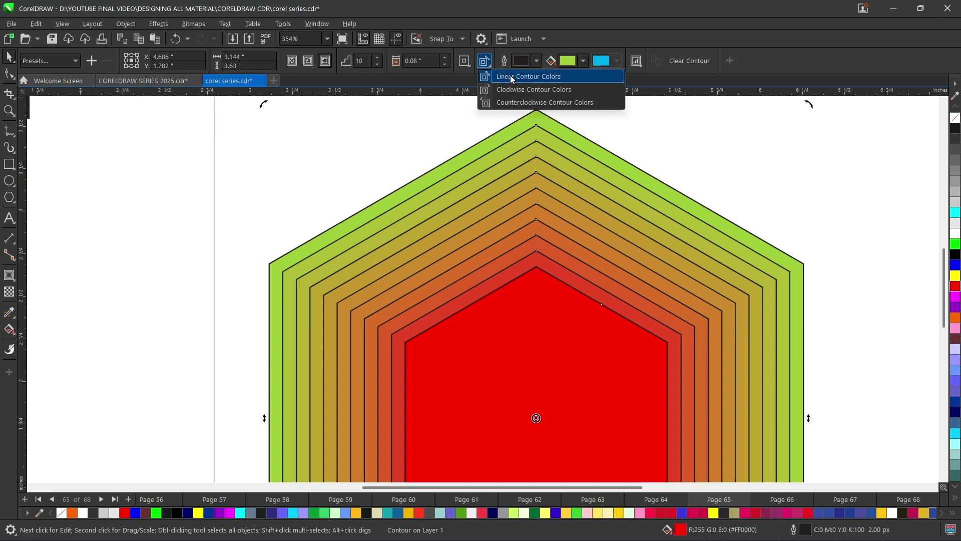
{"action": "left_click", "coordinate": [511, 78]}
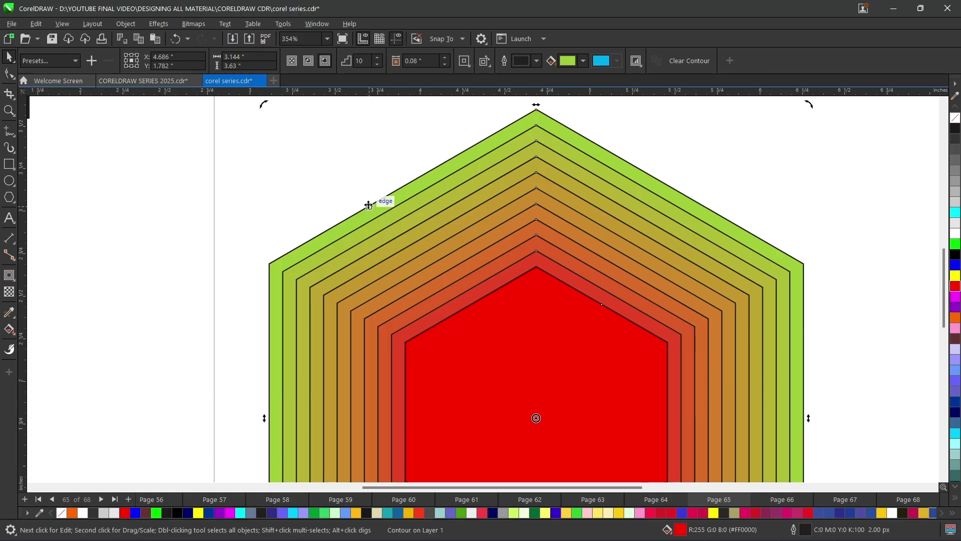
{"action": "left_click", "coordinate": [488, 66]}
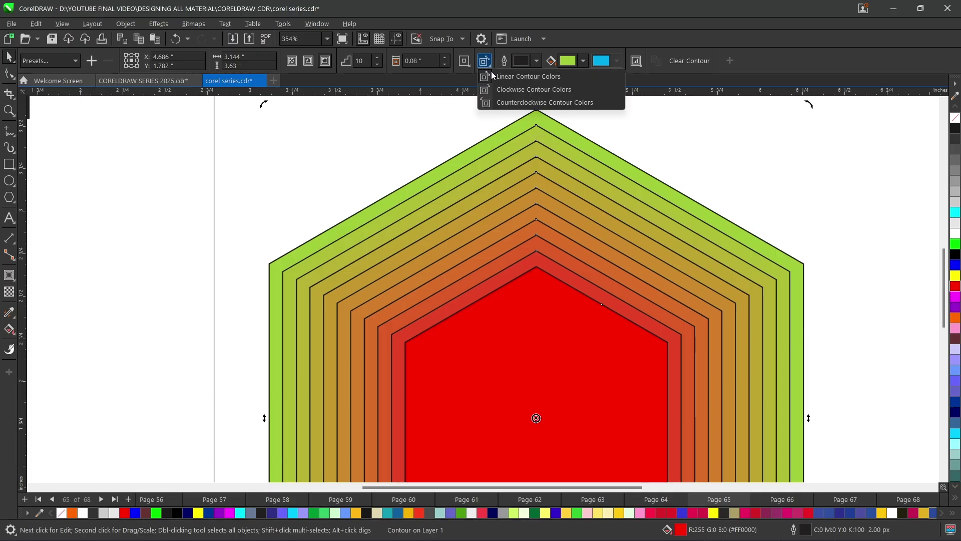
{"action": "left_click", "coordinate": [502, 91]}
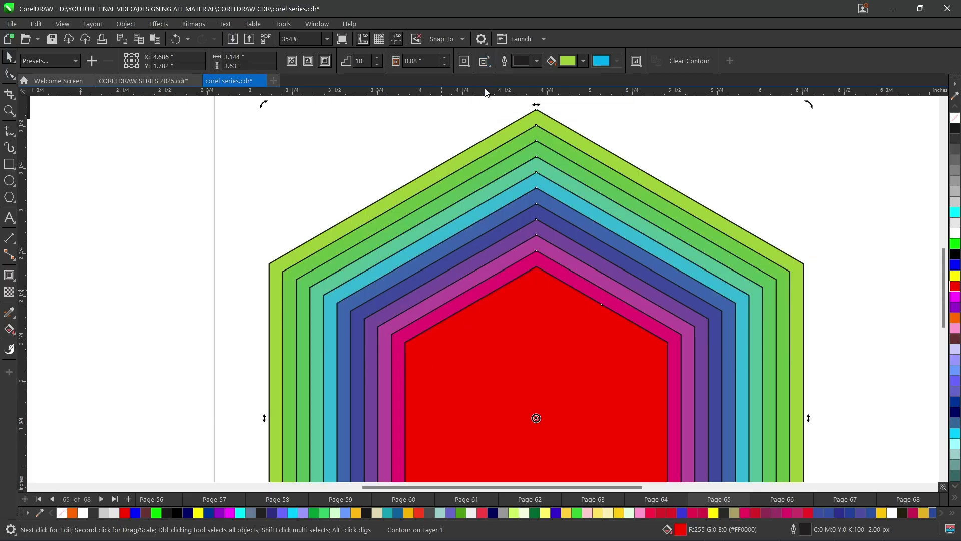
{"action": "left_click", "coordinate": [489, 66]}
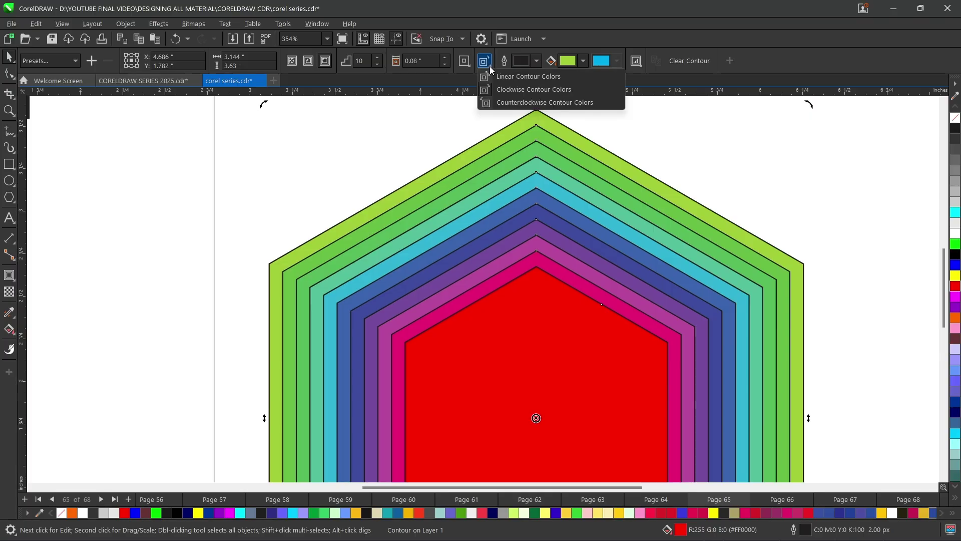
{"action": "left_click", "coordinate": [504, 103]}
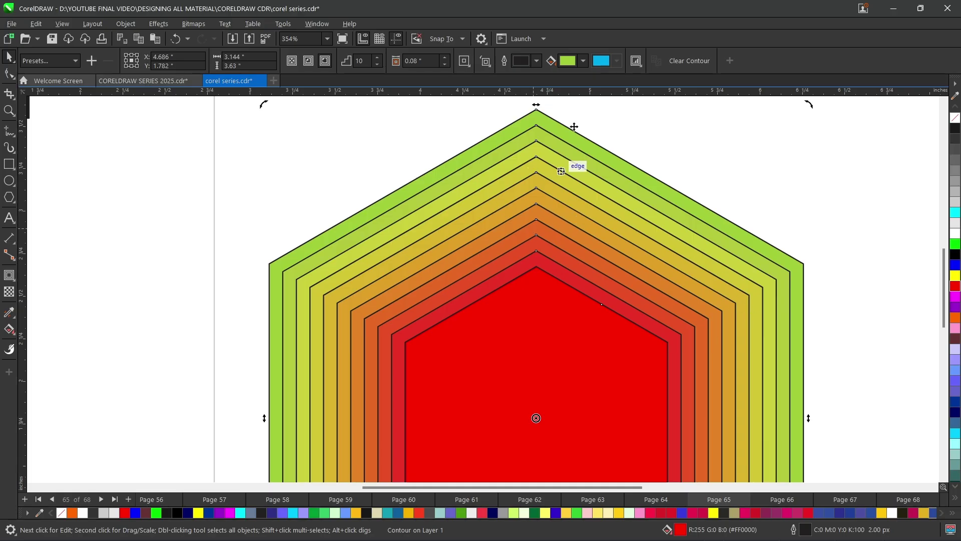
Set the contour outline color to violet, C 82, M 81, Y 0, K 0
{"action": "left_click", "coordinate": [536, 61]}
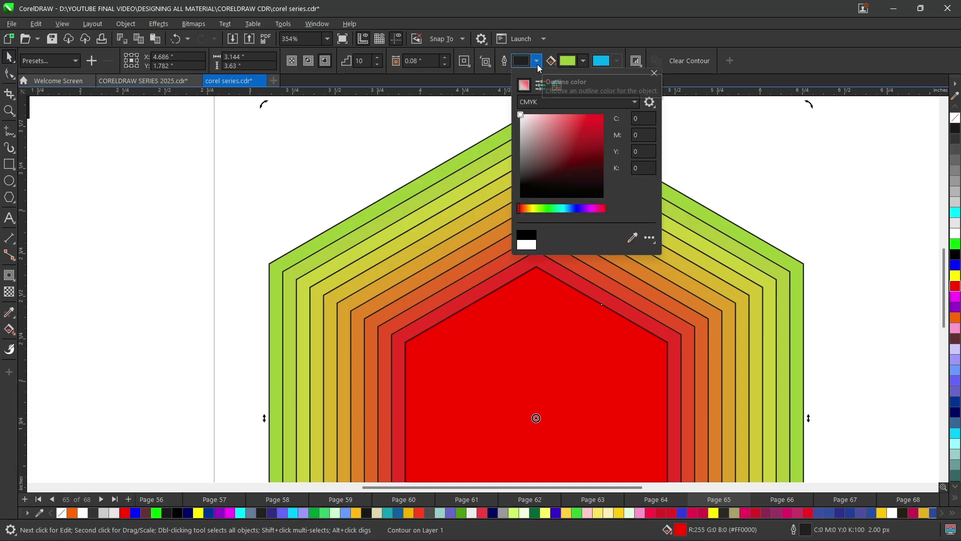
{"action": "left_click", "coordinate": [581, 209]}
{"action": "left_click", "coordinate": [597, 117]}
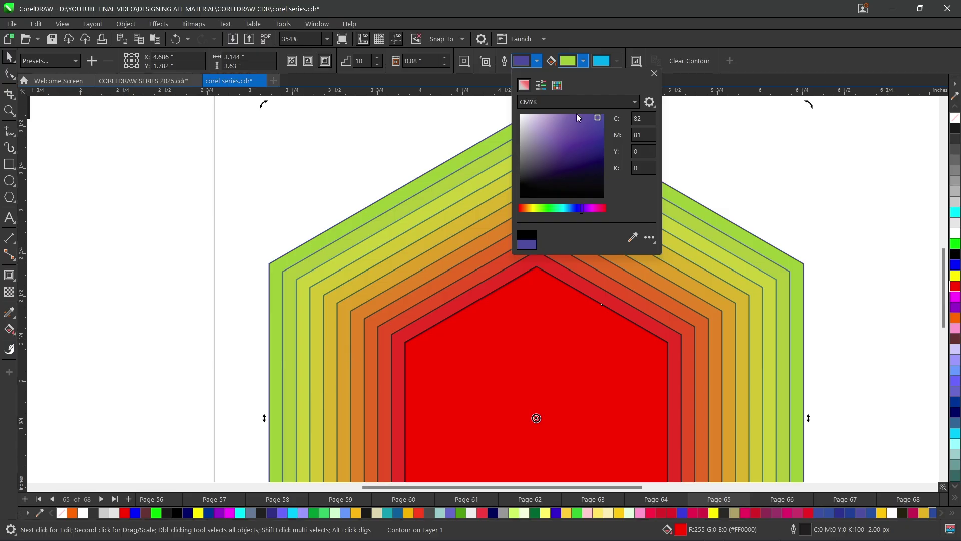
{"action": "left_click", "coordinate": [654, 74]}
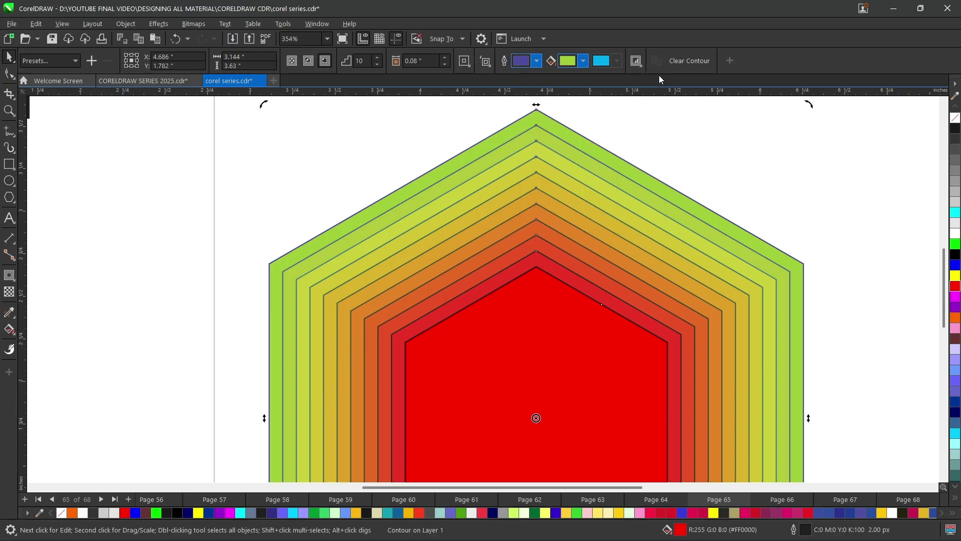
Set the contour fill color to blue, C 91, M 77, Y 0, K 0
{"action": "left_click", "coordinate": [584, 61]}
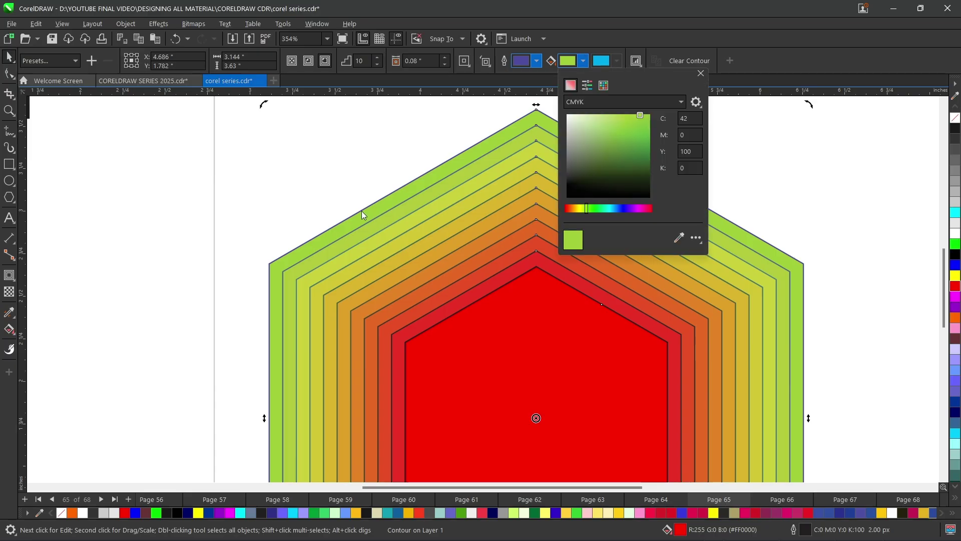
{"action": "left_click", "coordinate": [623, 209]}
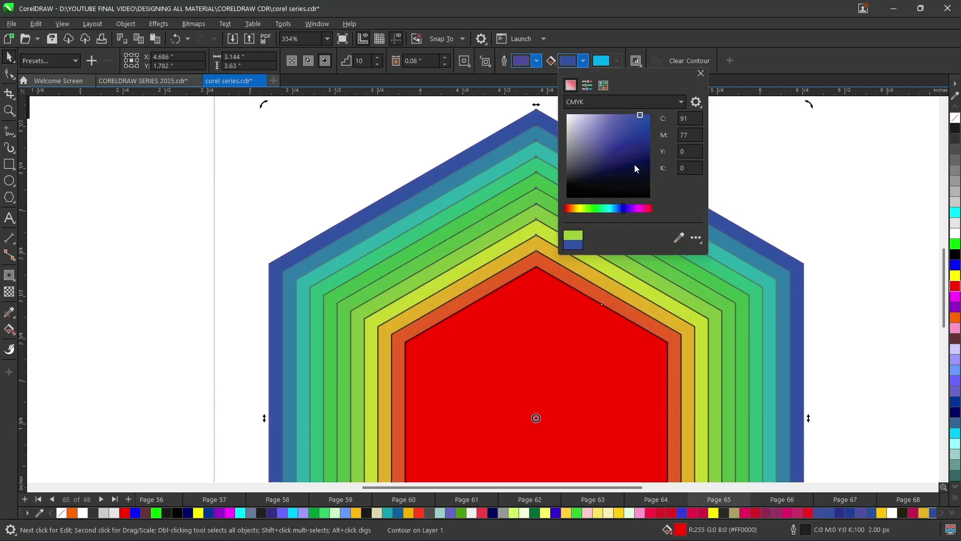
{"action": "left_click", "coordinate": [701, 73]}
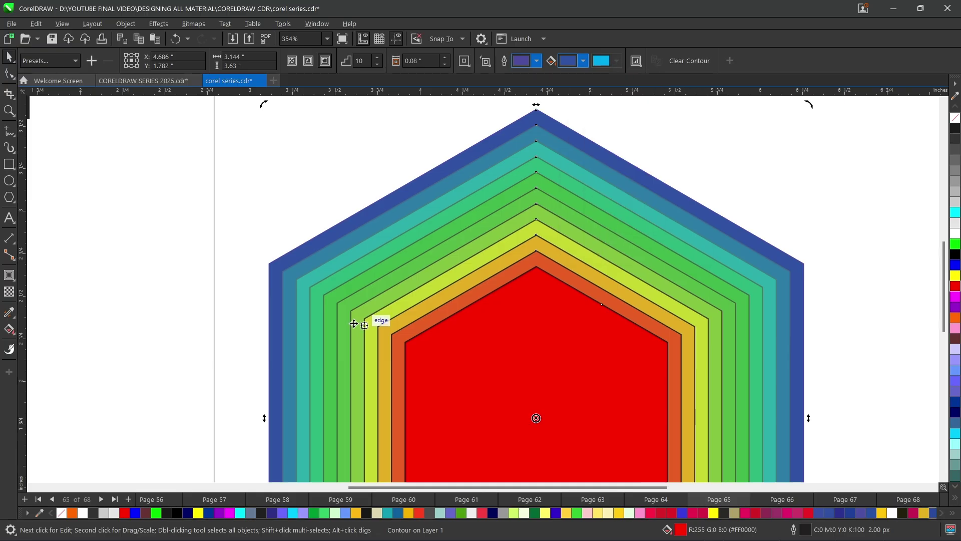
With the Contour tool, adjust the hexagon's contour spacing interactively, first to 89 steps and finally to 20 steps with a 0.038-inch offset
{"action": "scroll", "coordinate": [354, 322], "scroll_direction": "down", "scroll_amount": 2}
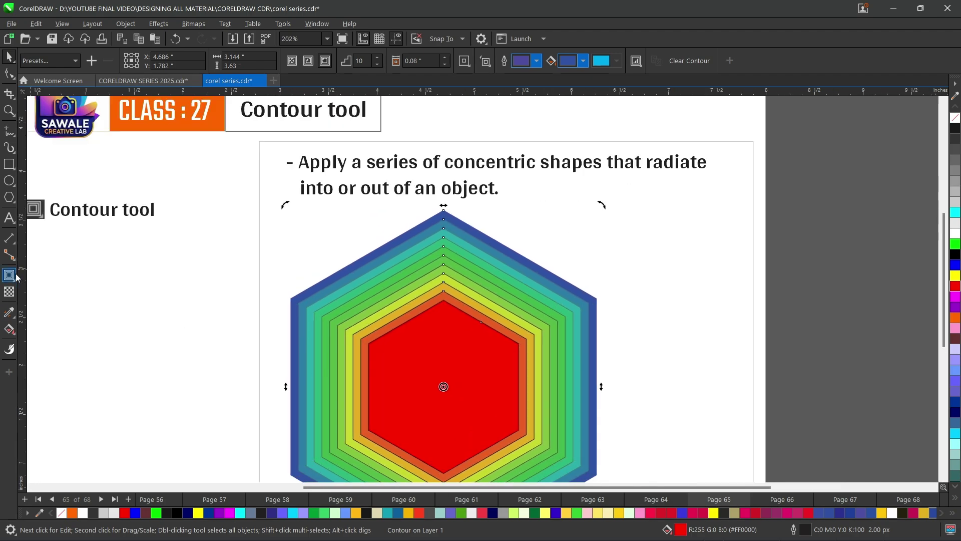
{"action": "left_click", "coordinate": [9, 275]}
{"action": "scroll", "coordinate": [308, 427], "scroll_direction": "up", "scroll_amount": 1}
{"action": "scroll", "coordinate": [308, 427], "scroll_direction": "up", "scroll_amount": 2}
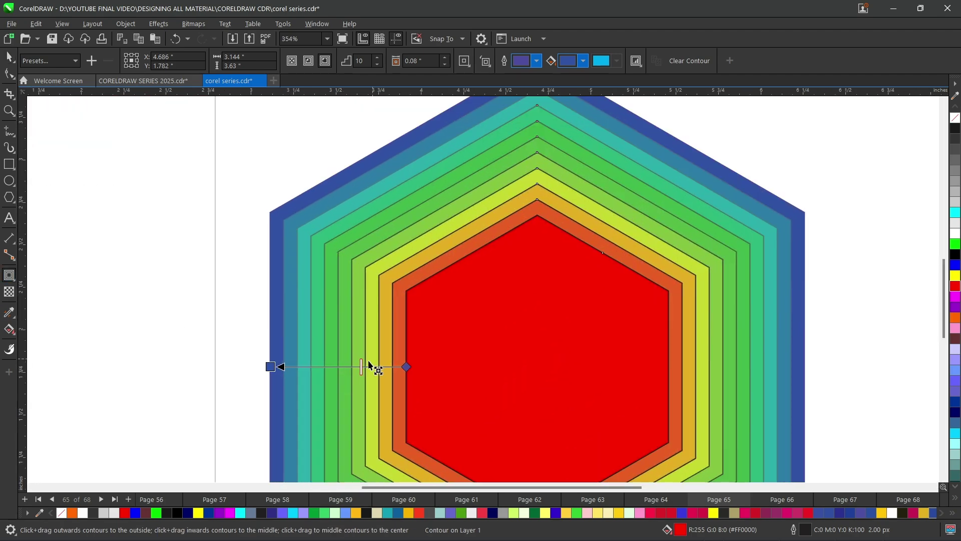
{"action": "left_click_drag", "start_coordinate": [361, 367], "coordinate": [318, 368]}
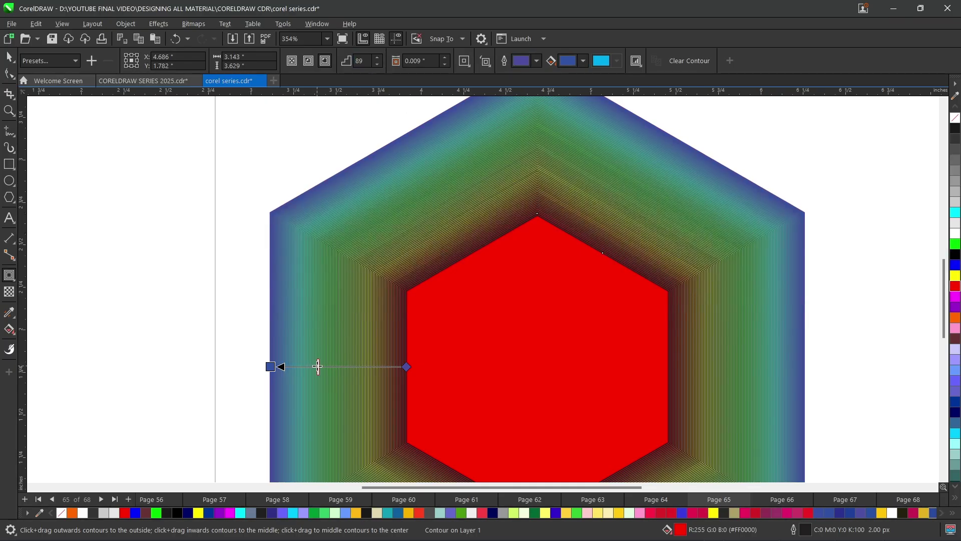
{"action": "left_click_drag", "start_coordinate": [318, 367], "coordinate": [350, 367]}
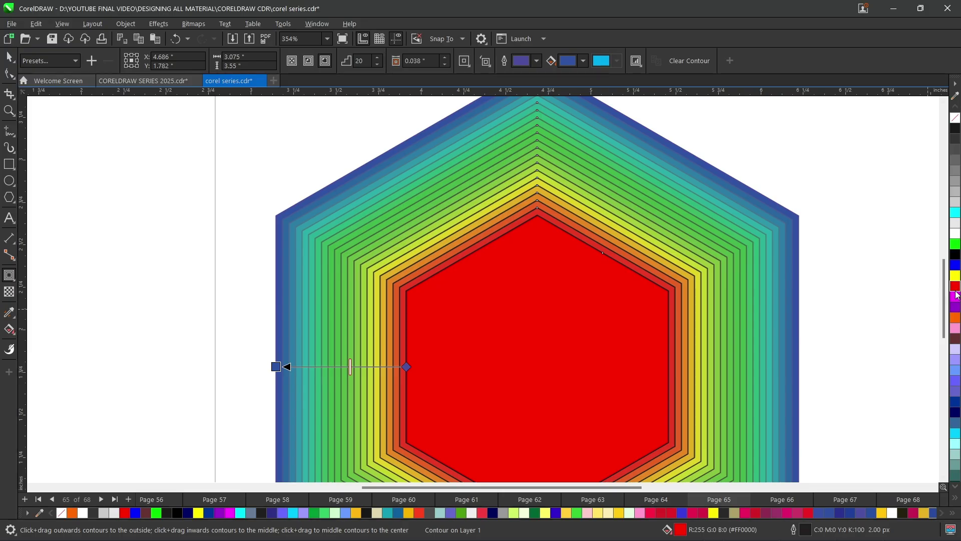
Apply the palette's red to the contour's outer end handle as the contour fill color
{"action": "left_click_drag", "start_coordinate": [886, 291], "coordinate": [275, 371]}
{"action": "scroll", "coordinate": [485, 180], "scroll_direction": "down", "scroll_amount": 1}
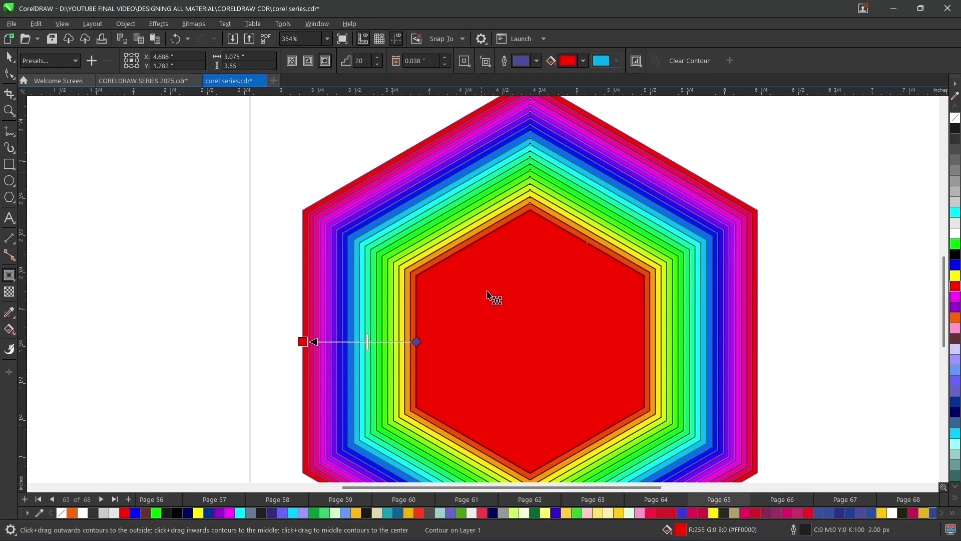
{"action": "left_click", "coordinate": [487, 66]}
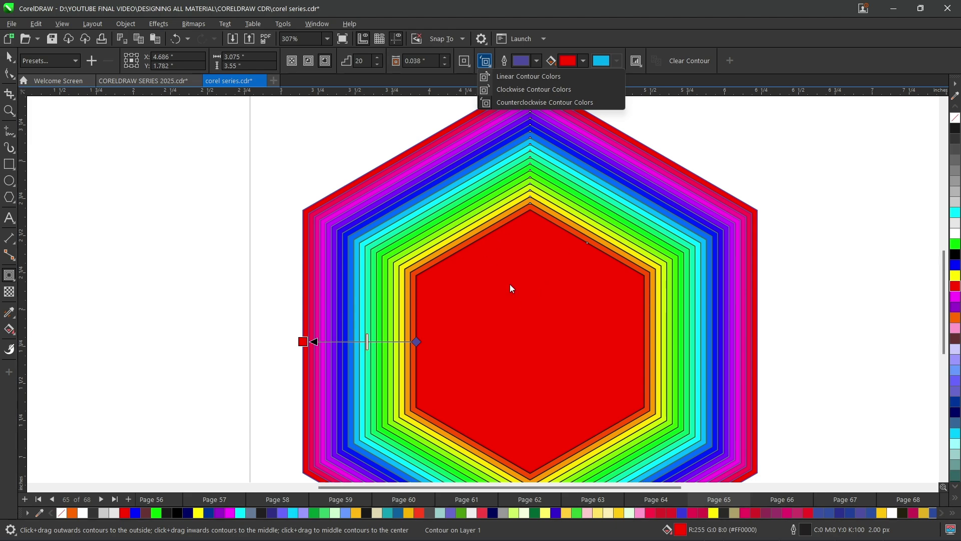
{"action": "scroll", "coordinate": [510, 284], "scroll_direction": "down", "scroll_amount": 1}
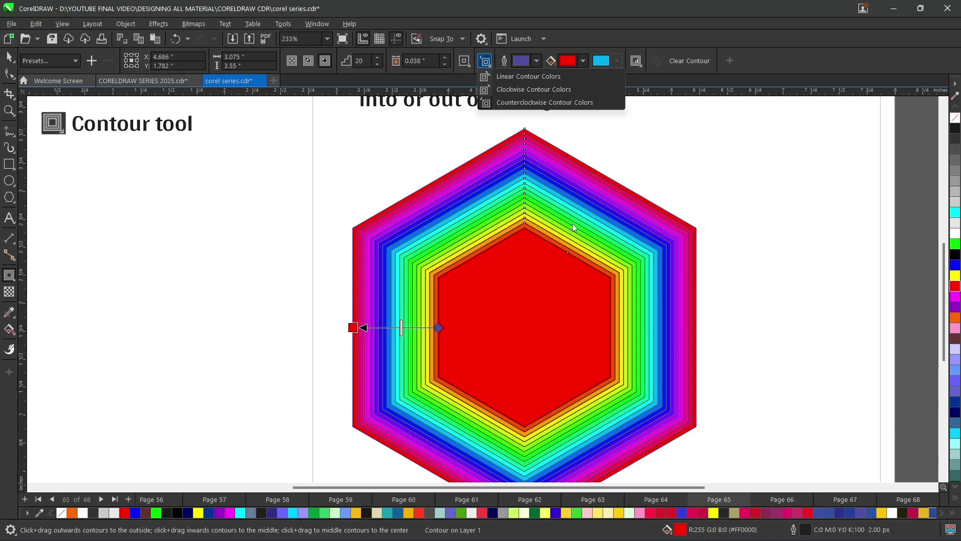
Increase the contour's object acceleration moderately above the midpoint, keeping object and color acceleration locked together
{"action": "left_click", "coordinate": [629, 63]}
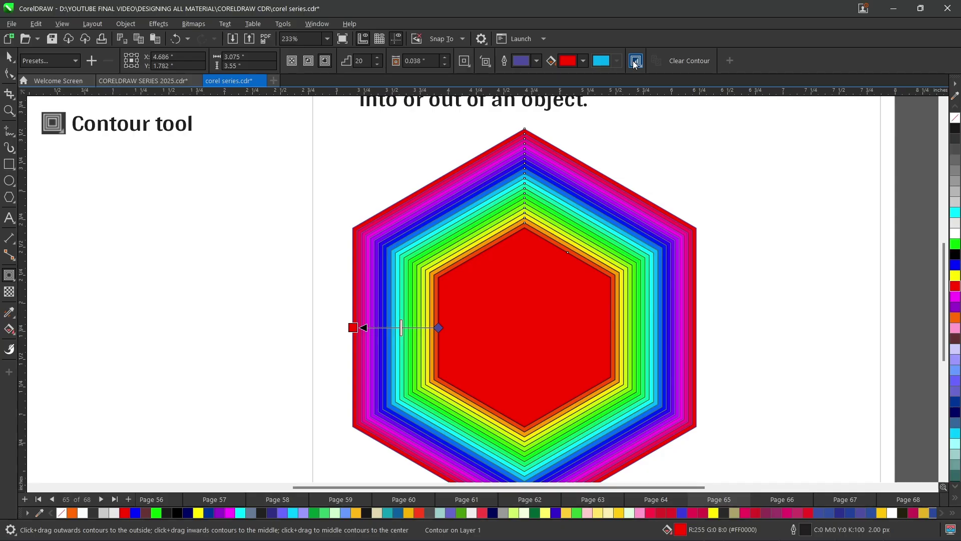
{"action": "left_click", "coordinate": [639, 65]}
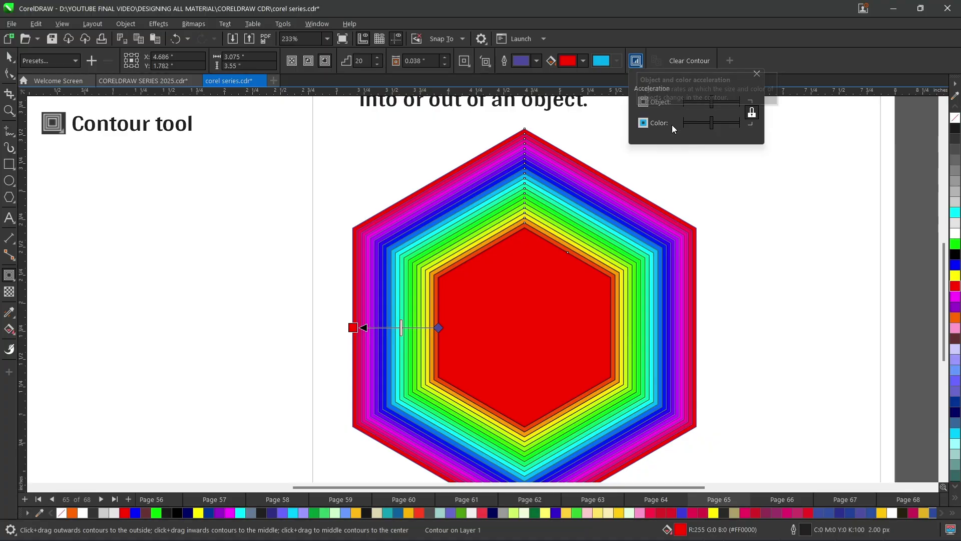
{"action": "left_click", "coordinate": [722, 102]}
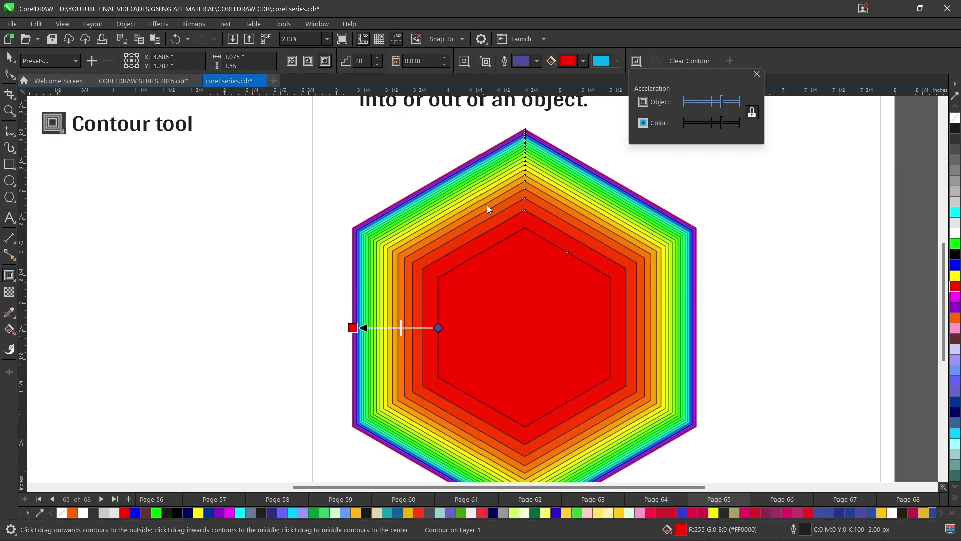
Lower the locked object and color acceleration of the hexagon's contour, settling slightly below the midpoint
{"action": "left_click", "coordinate": [691, 102]}
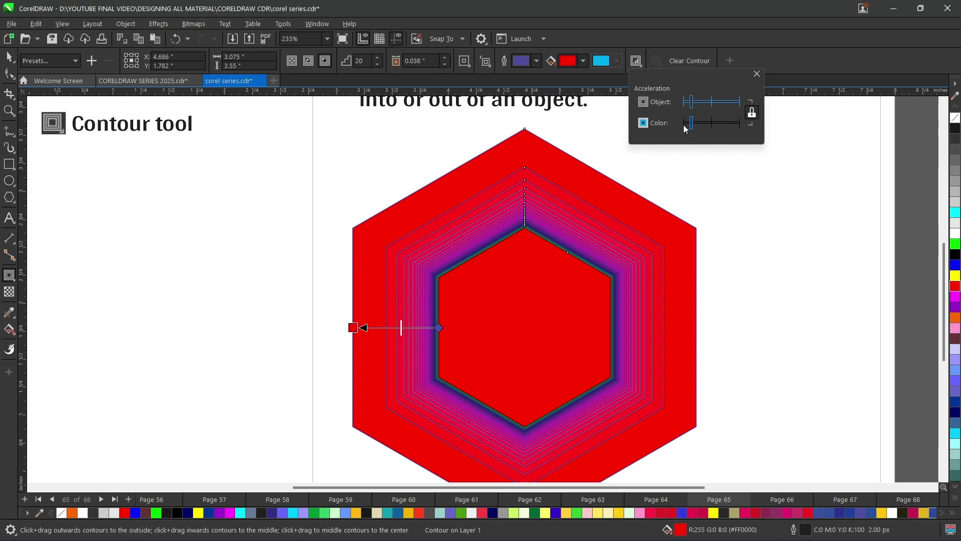
{"action": "left_click", "coordinate": [698, 102]}
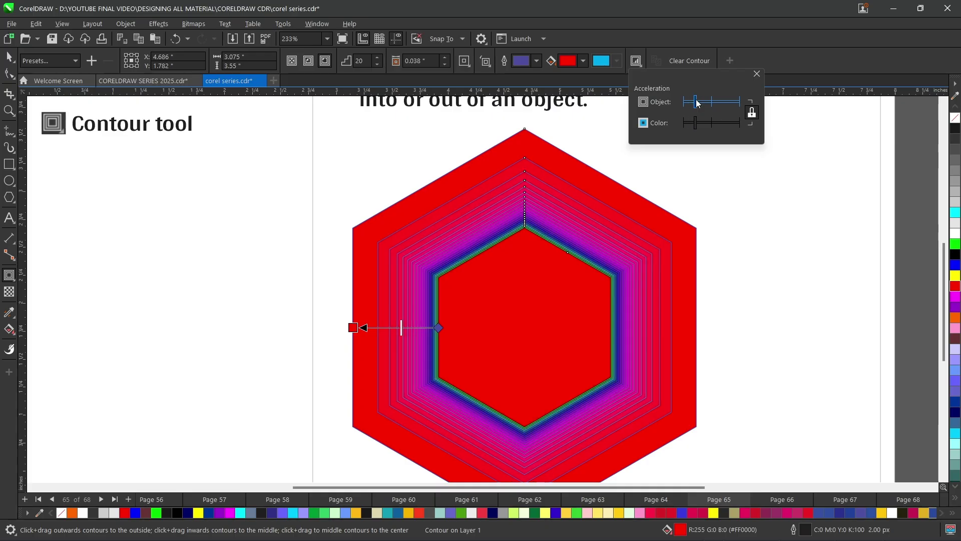
{"action": "left_click", "coordinate": [721, 102]}
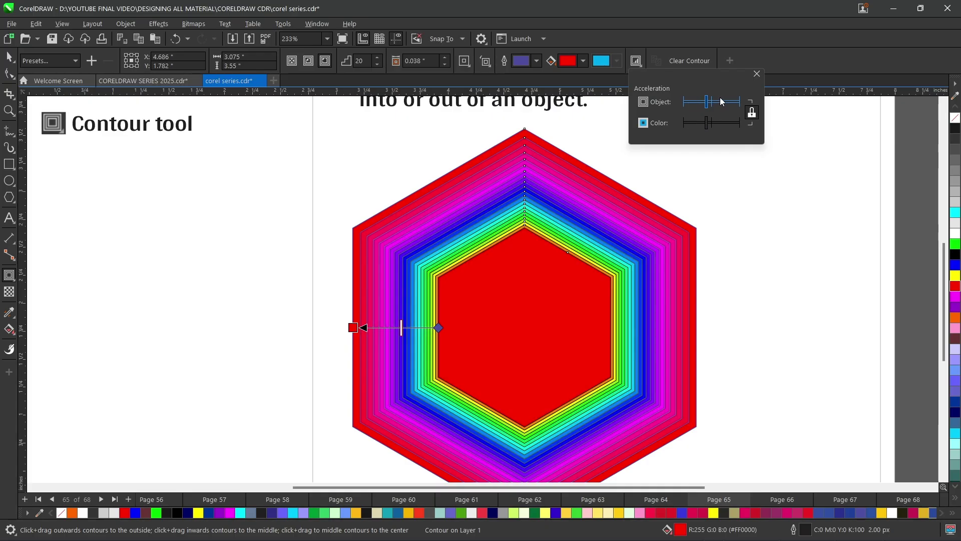
{"action": "left_click", "coordinate": [706, 124]}
Unlock object and color acceleration from each other and raise only the contour's color acceleration above the midpoint
{"action": "left_click", "coordinate": [751, 112]}
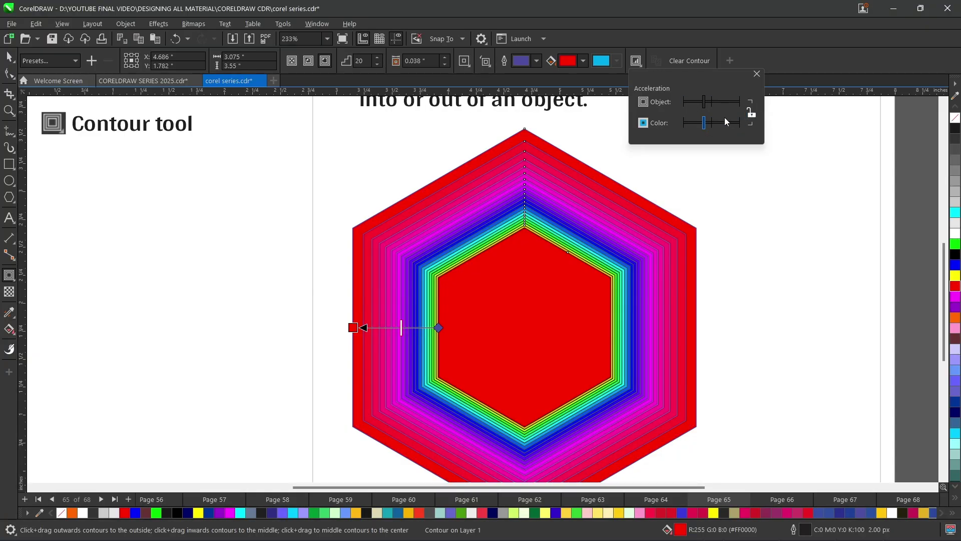
{"action": "left_click", "coordinate": [720, 124]}
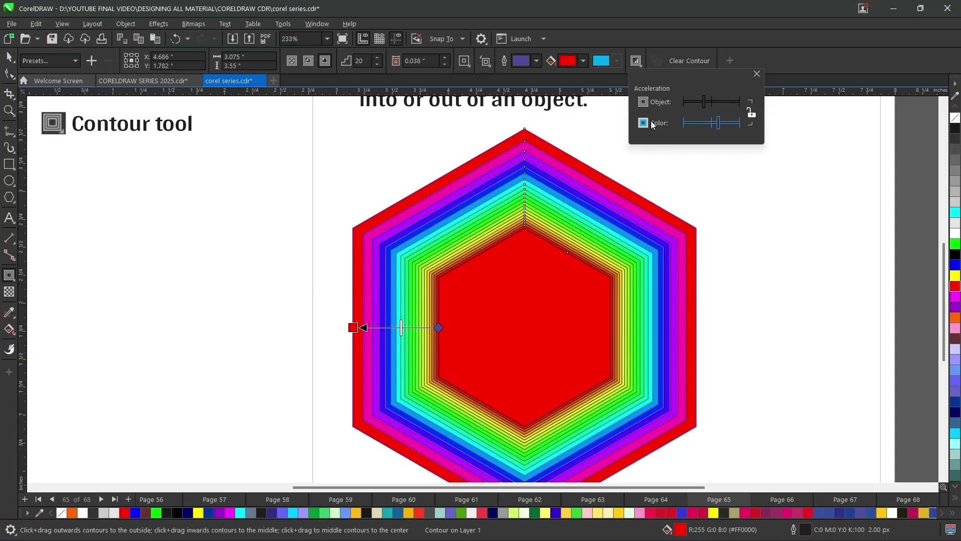
{"action": "left_click", "coordinate": [757, 74]}
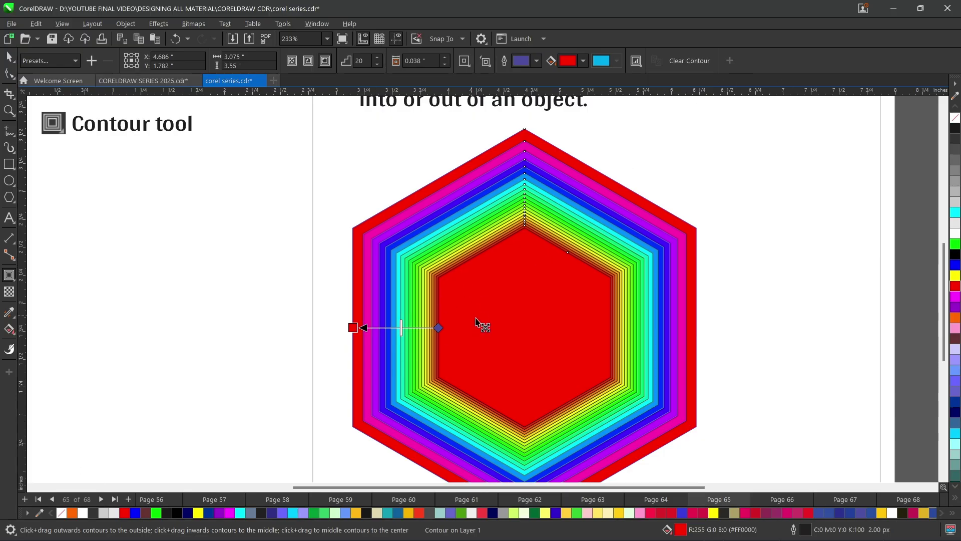
Clear the hexagon's contour and delete the hexagon from the page
{"action": "left_click", "coordinate": [684, 65]}
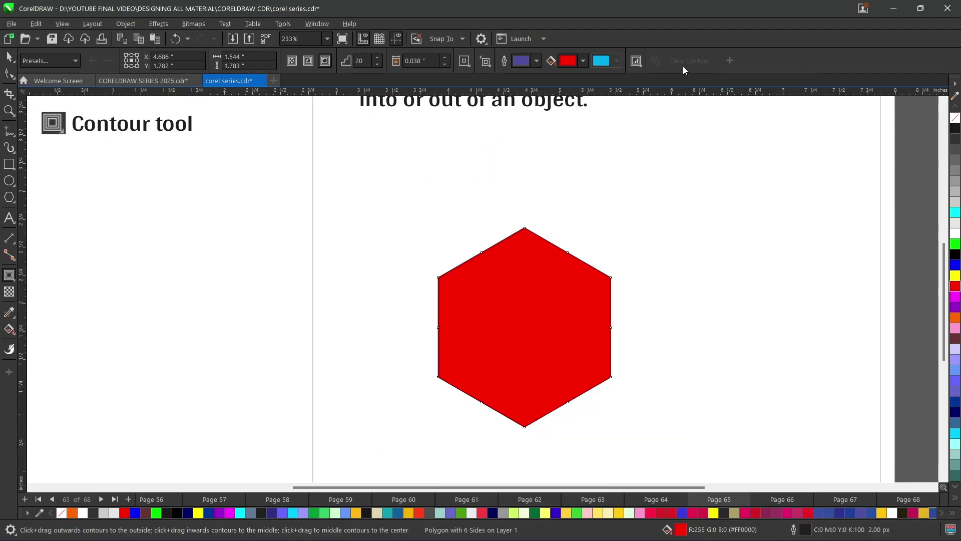
{"action": "left_click", "coordinate": [9, 56]}
{"action": "key", "text": "Delete"}
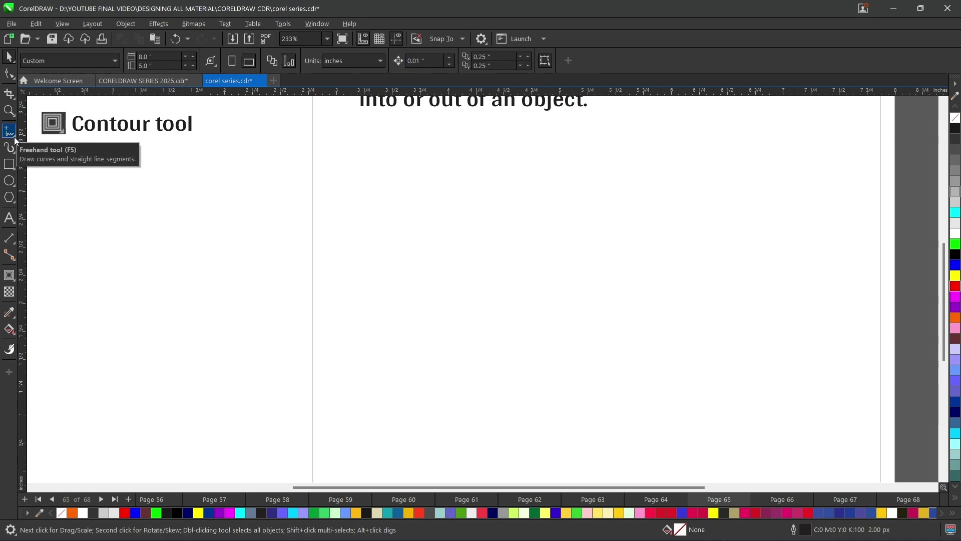
With the 3-Point Curve tool, draw a vertical arc bulging left, about 1.25 inches tall and 0.29 inch wide
{"action": "left_click", "coordinate": [14, 137]}
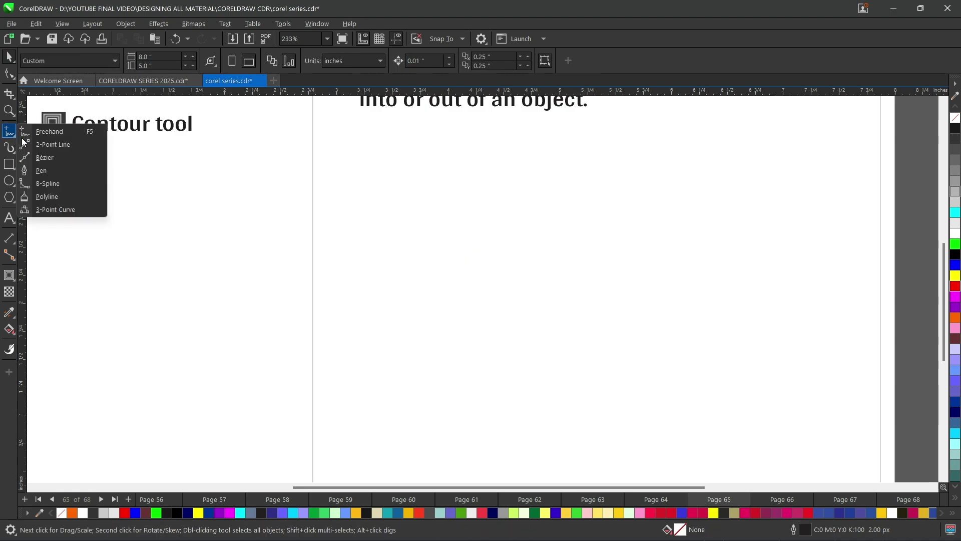
{"action": "left_click", "coordinate": [49, 211]}
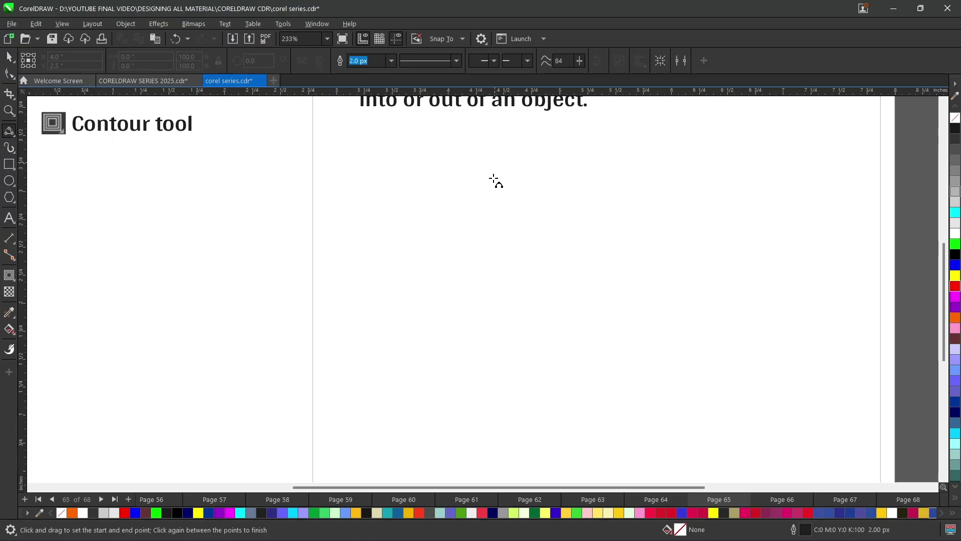
{"action": "left_click_drag", "start_coordinate": [495, 162], "coordinate": [496, 301]}
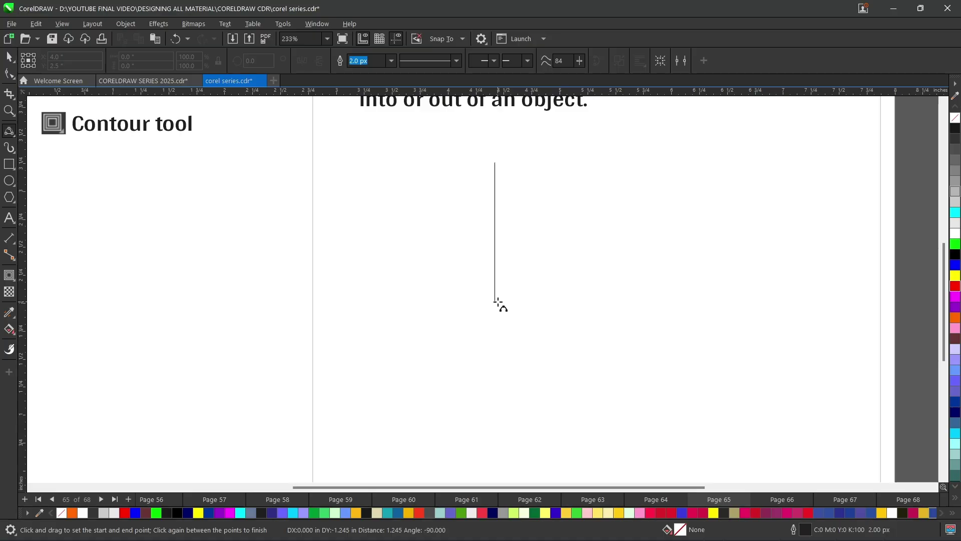
{"action": "left_click", "coordinate": [462, 233]}
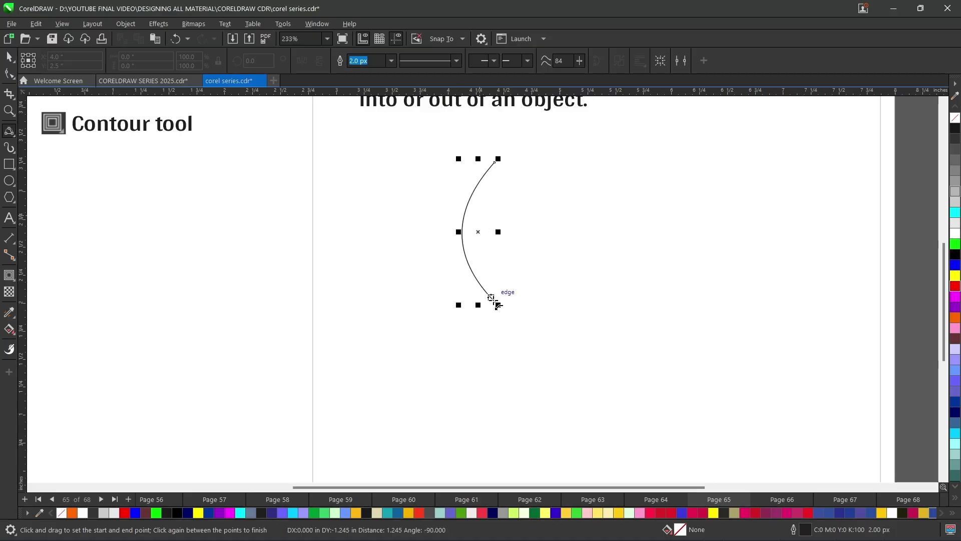
{"action": "left_click_drag", "start_coordinate": [496, 301], "coordinate": [496, 161]}
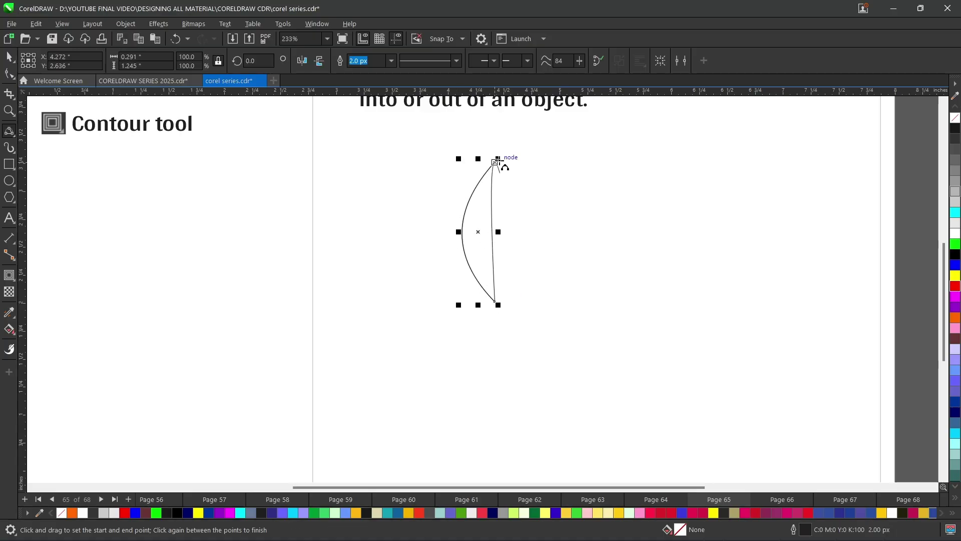
{"action": "left_click", "coordinate": [498, 161]}
{"action": "key", "text": "ctrl+z"}
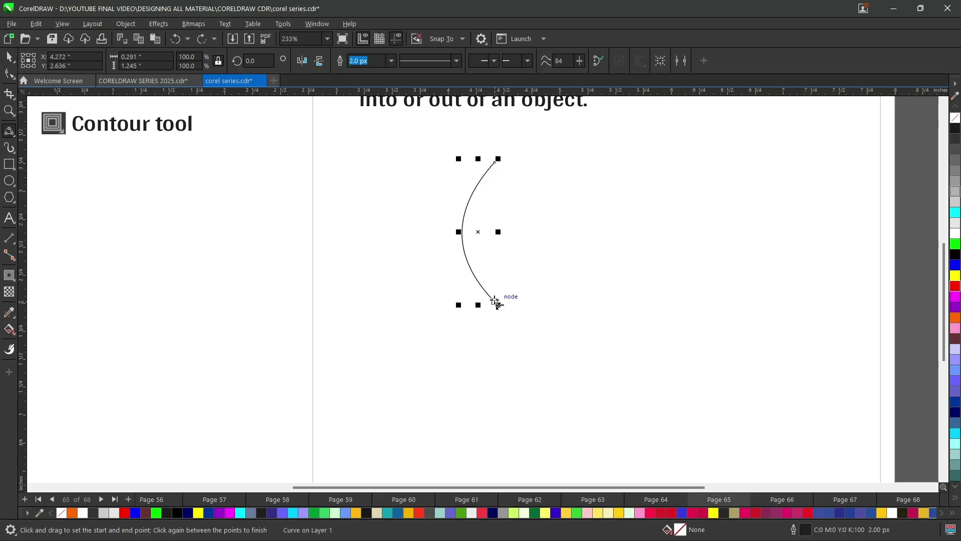
{"action": "left_click_drag", "start_coordinate": [496, 301], "coordinate": [496, 161]}
{"action": "key", "text": "ctrl+z"}
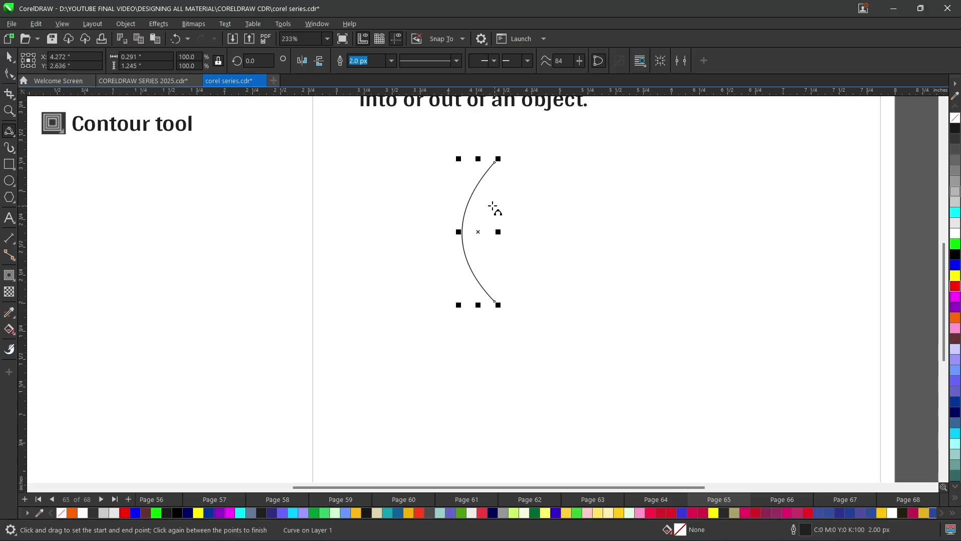
Draw a second 3-point curve from the arc's lower end to its upper end, bulging right, to close a leaf about 0.59 inch wide
{"action": "scroll", "coordinate": [498, 206], "scroll_direction": "up", "scroll_amount": 1}
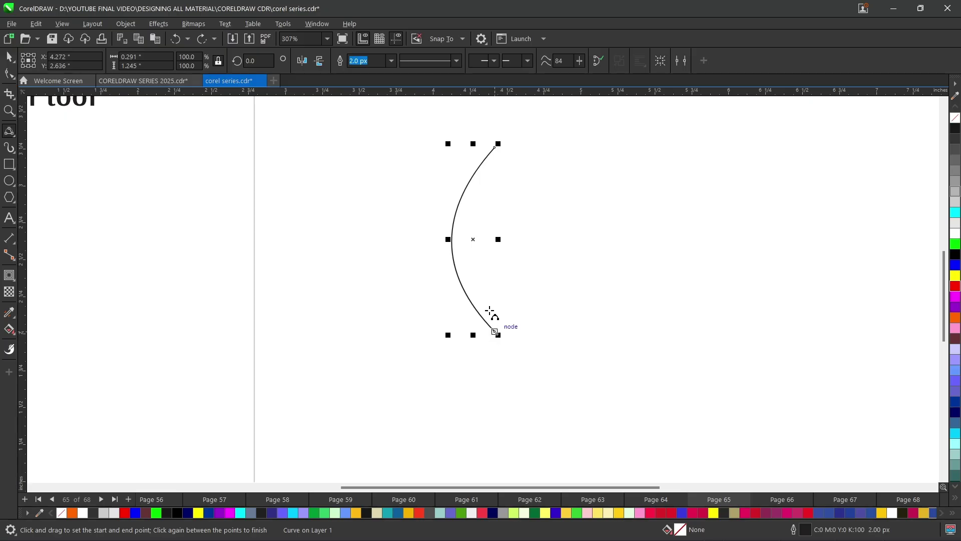
{"action": "left_click_drag", "start_coordinate": [495, 331], "coordinate": [495, 147]}
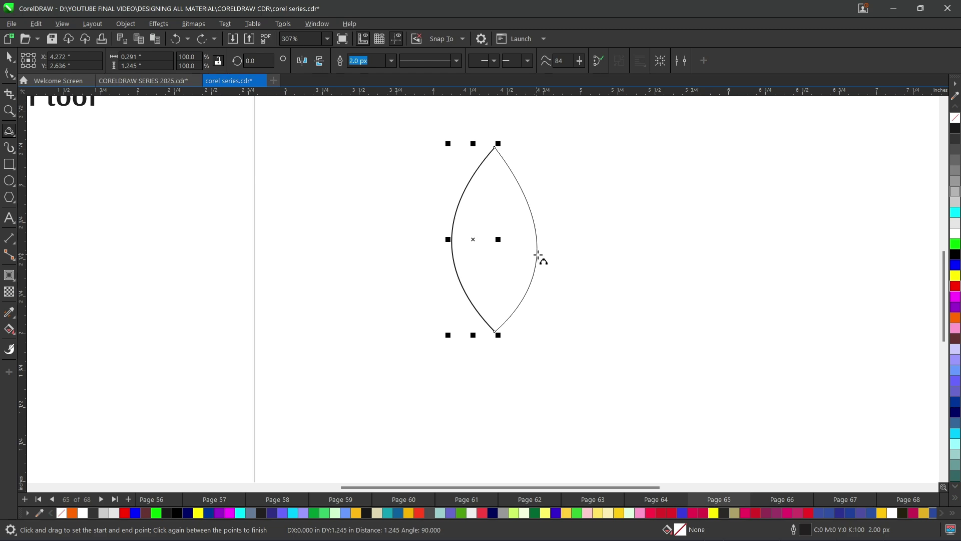
{"action": "left_click", "coordinate": [538, 254]}
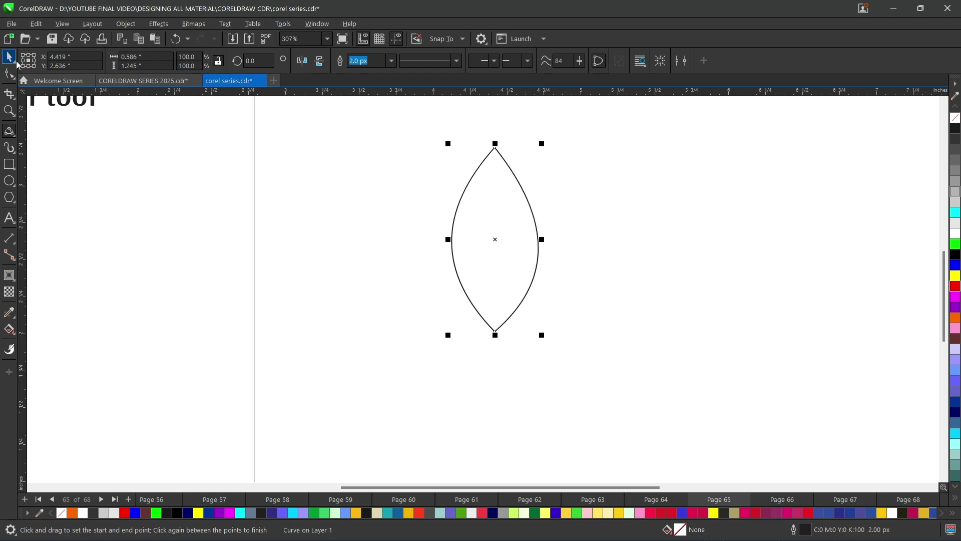
{"action": "left_click", "coordinate": [9, 56]}
Apply an outside contour to the leaf shape with the Contour tool
{"action": "left_click", "coordinate": [9, 275]}
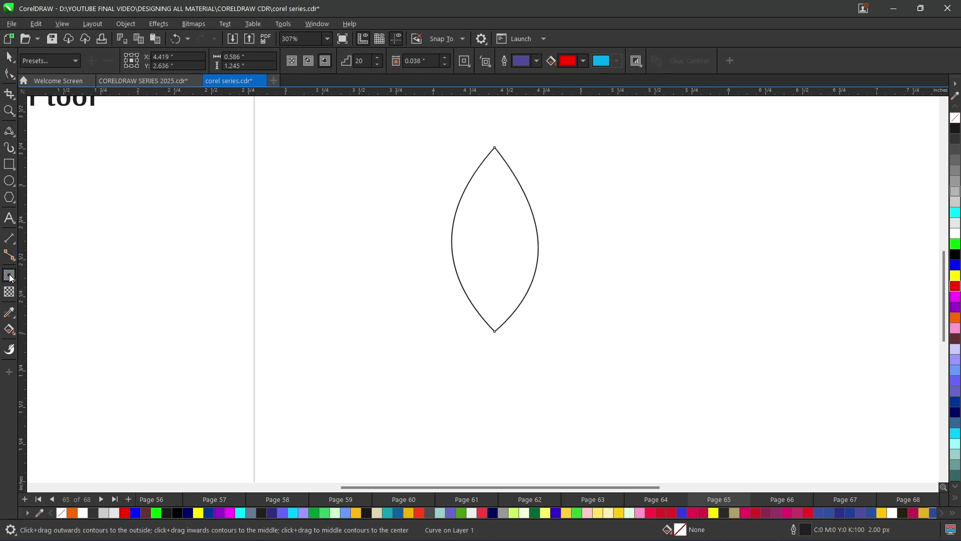
{"action": "left_click", "coordinate": [325, 61]}
{"action": "scroll", "coordinate": [520, 286], "scroll_direction": "down", "scroll_amount": 3}
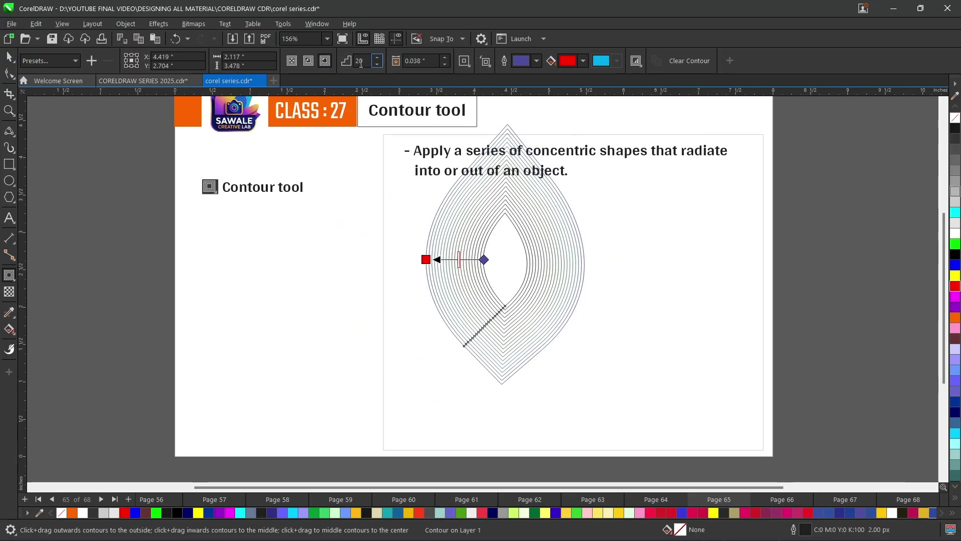
Set the number of contour steps around the leaf to 4
{"action": "left_click", "coordinate": [378, 65]}
{"action": "left_click", "coordinate": [378, 65]}
{"action": "left_click", "coordinate": [378, 65]}
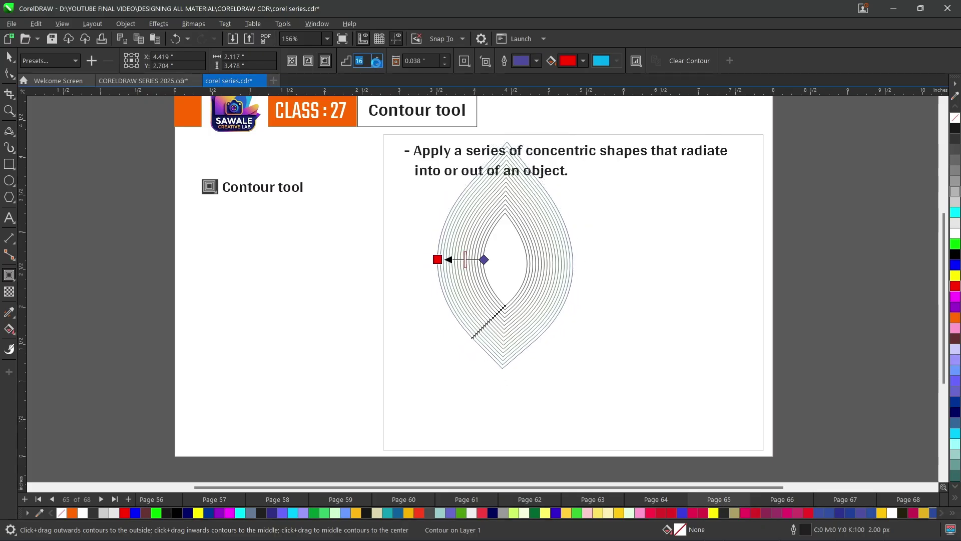
{"action": "left_click", "coordinate": [378, 65]}
{"action": "left_click", "coordinate": [378, 65]}
{"action": "left_click", "coordinate": [378, 65]}
{"action": "left_click", "coordinate": [378, 65]}
{"action": "left_click", "coordinate": [378, 65]}
{"action": "left_click", "coordinate": [378, 65]}
{"action": "left_click", "coordinate": [378, 65]}
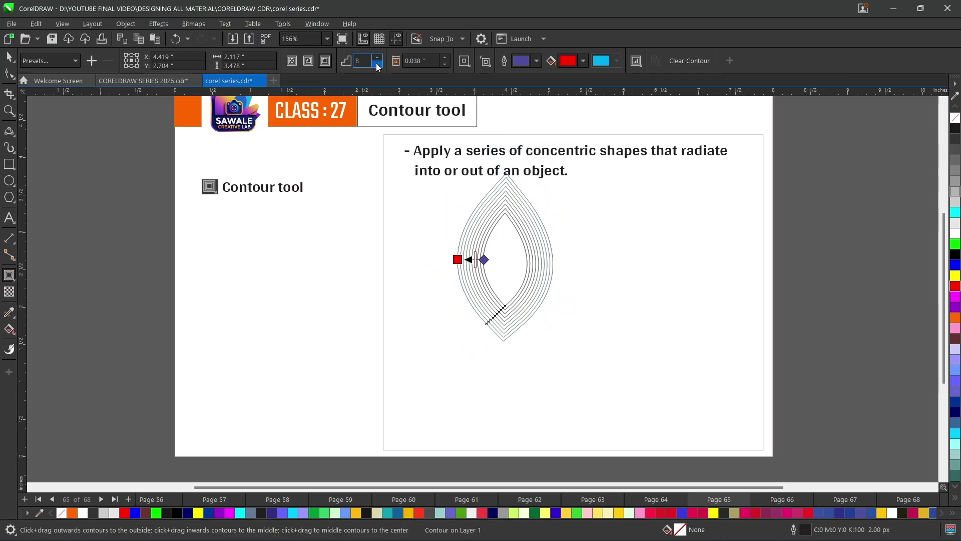
{"action": "left_click", "coordinate": [378, 65]}
{"action": "left_click", "coordinate": [378, 65]}
{"action": "left_click", "coordinate": [378, 65]}
{"action": "left_click", "coordinate": [378, 65]}
{"action": "left_click", "coordinate": [378, 65]}
{"action": "left_click", "coordinate": [378, 65]}
{"action": "left_click", "coordinate": [378, 65]}
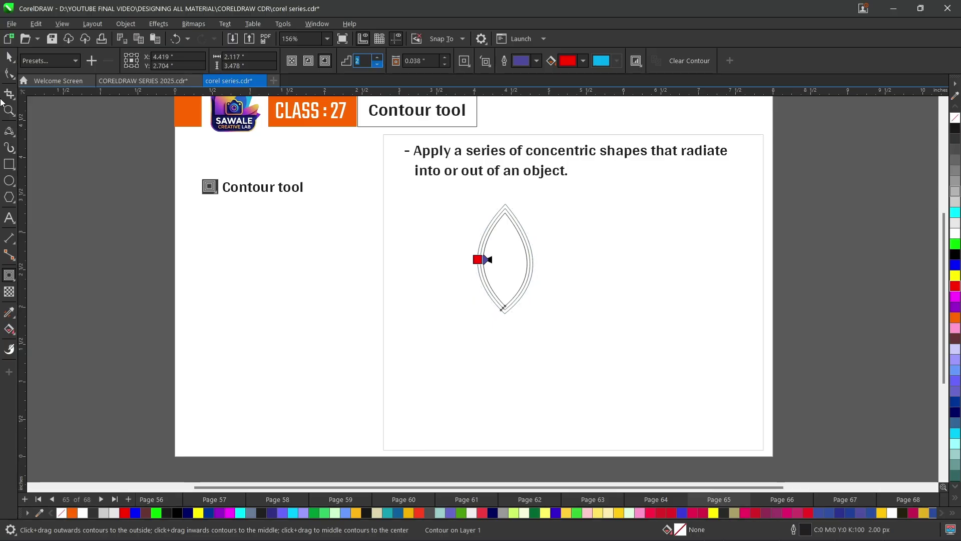
{"action": "left_click", "coordinate": [378, 65]}
{"action": "left_click", "coordinate": [378, 57]}
{"action": "left_click", "coordinate": [378, 57]}
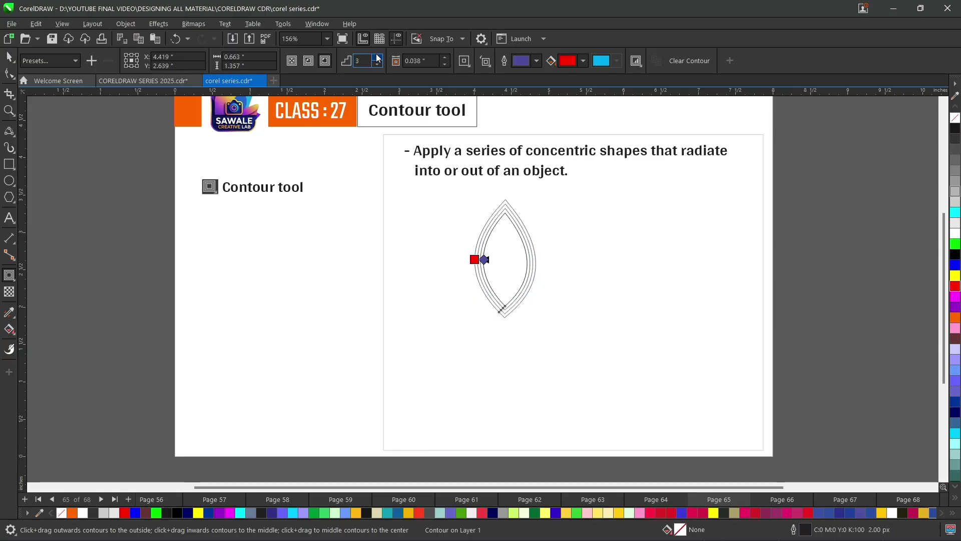
{"action": "left_click", "coordinate": [378, 57]}
Fill the contoured leaf with the palette's red
{"action": "key", "text": "space"}
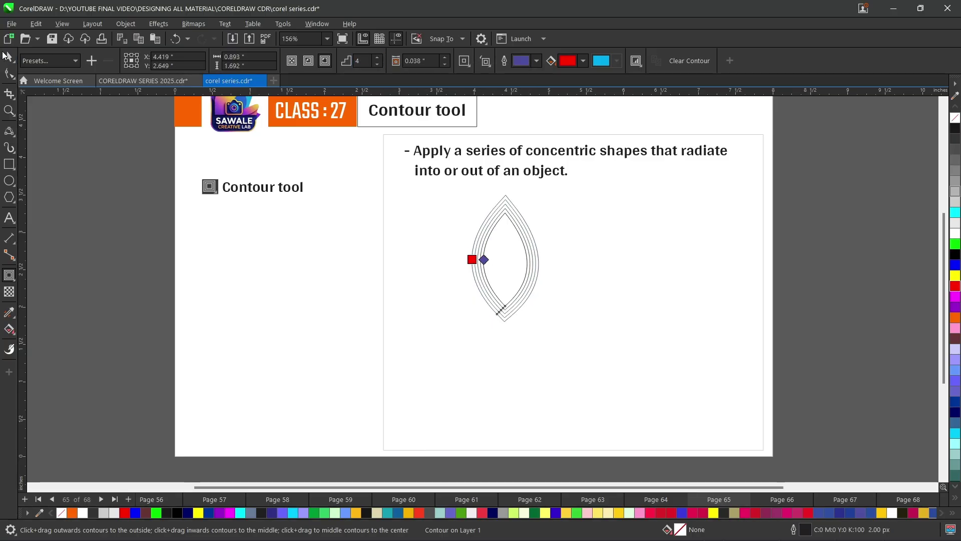
{"action": "scroll", "coordinate": [634, 325], "scroll_direction": "up", "scroll_amount": 1}
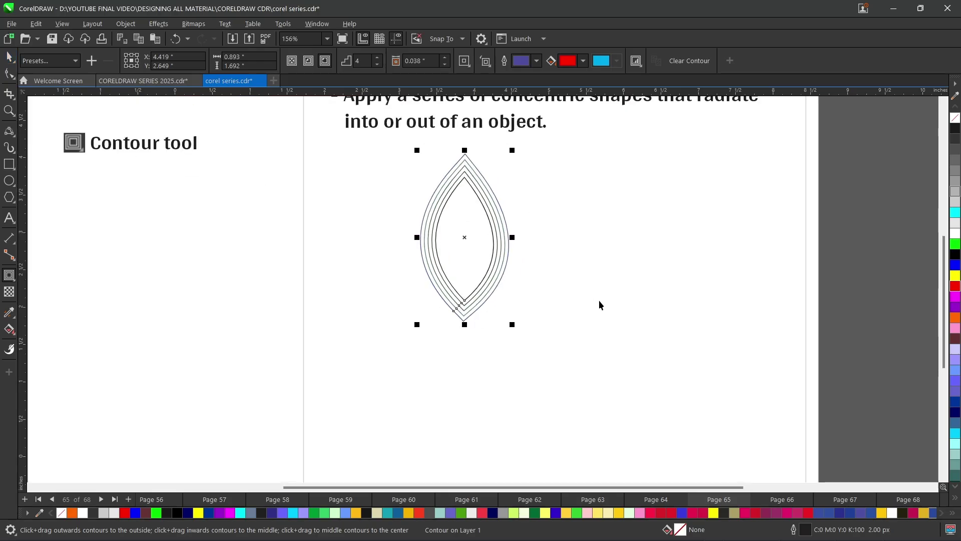
{"action": "left_click", "coordinate": [954, 286]}
{"action": "scroll", "coordinate": [595, 269], "scroll_direction": "up", "scroll_amount": 1}
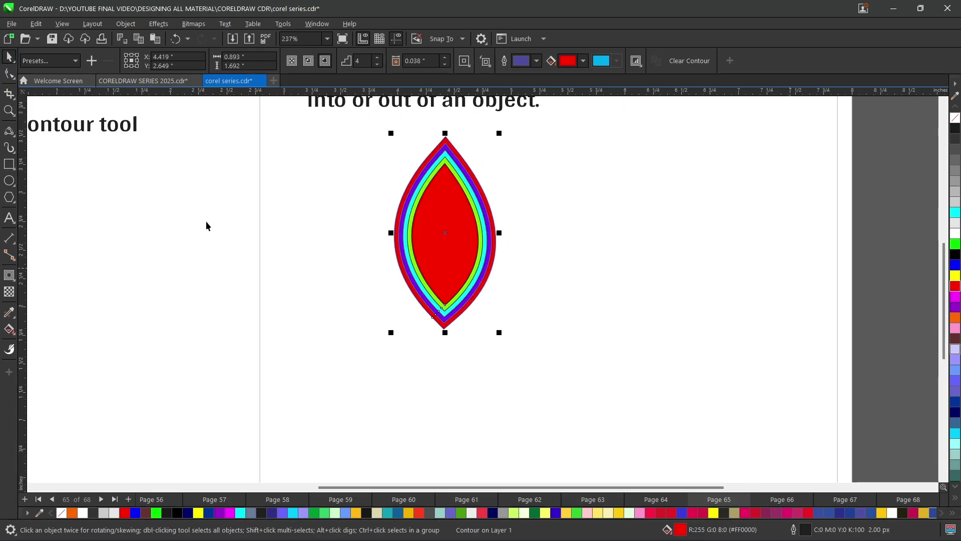
Set the leaf's contour offset to 0.018 inch and its contour steps to 5
{"action": "left_click", "coordinate": [445, 64]}
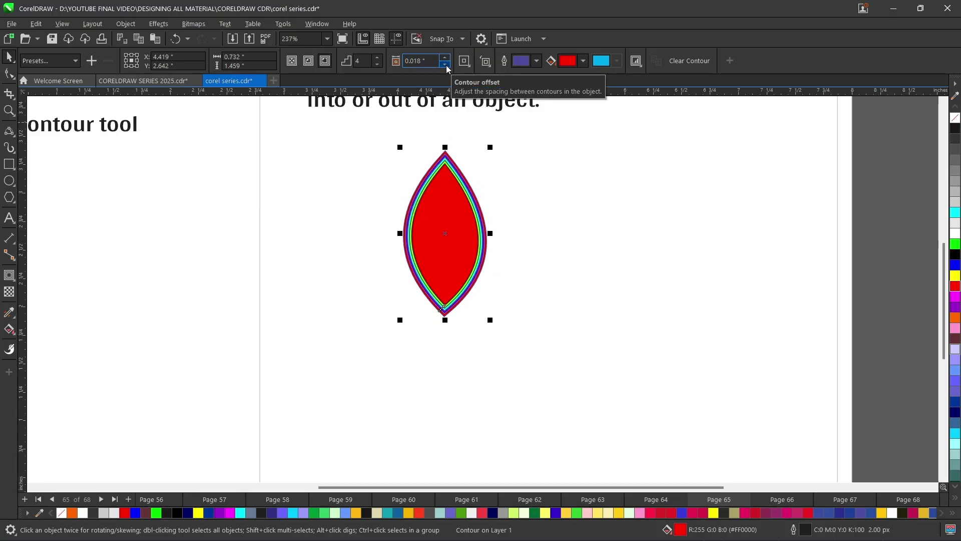
{"action": "left_click", "coordinate": [379, 57]}
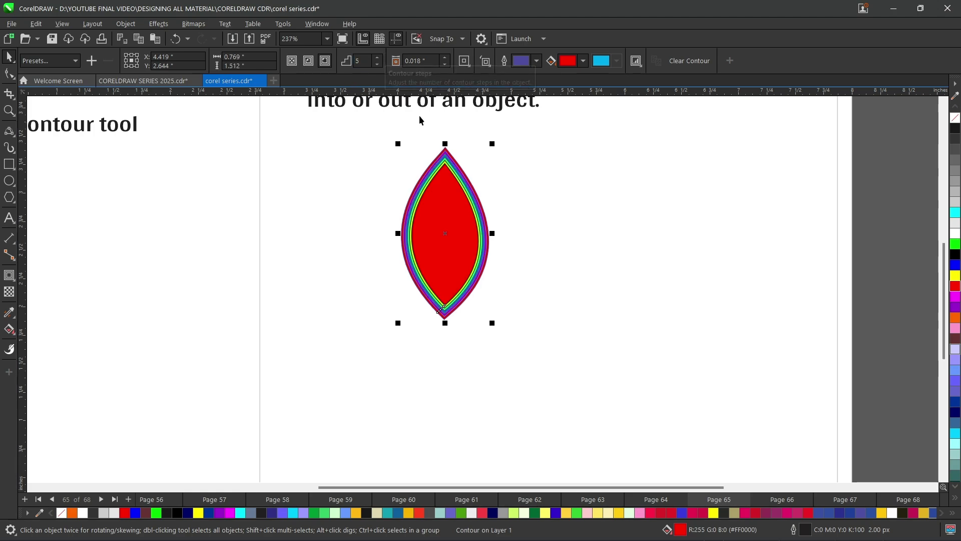
Try counterclockwise contour colors on the leaf and switch its color progression to Clockwise Contour Colors
{"action": "left_click", "coordinate": [485, 61]}
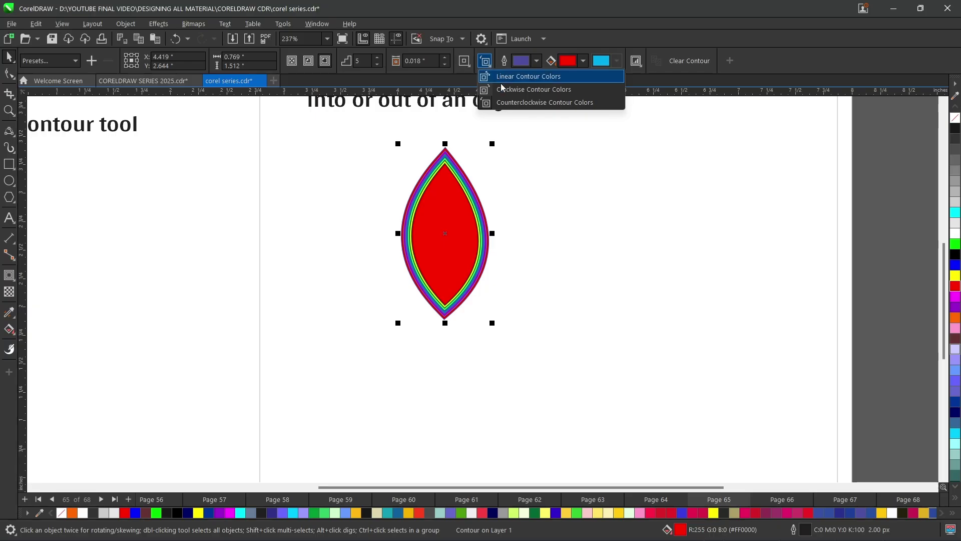
{"action": "left_click", "coordinate": [510, 102]}
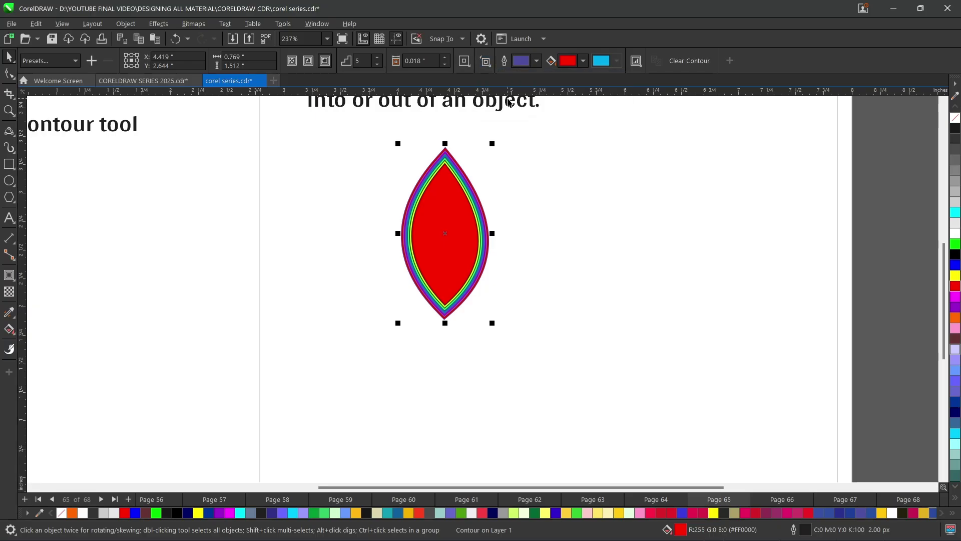
{"action": "left_click", "coordinate": [485, 61]}
{"action": "left_click", "coordinate": [511, 89]}
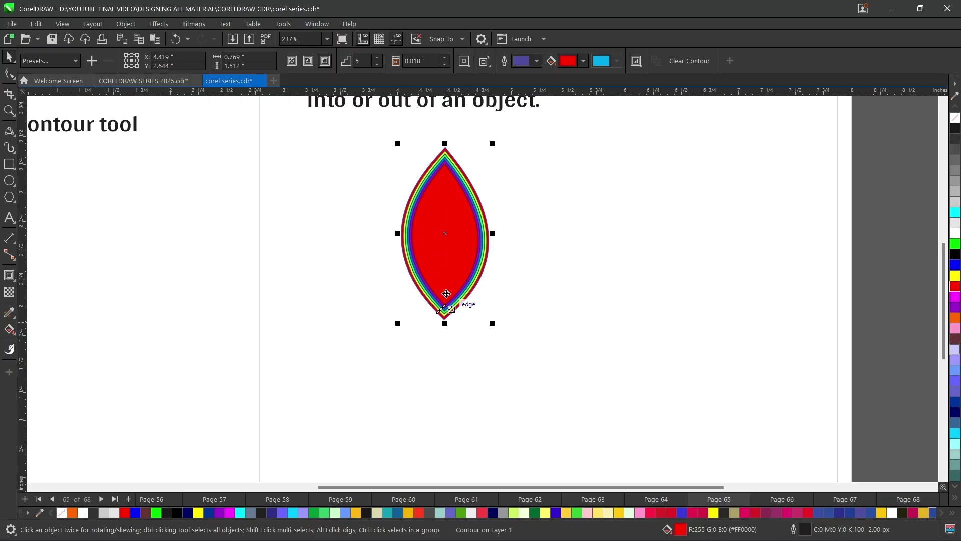
Select the inner leaf curve to view its nodes with the Shape tool, and reselect the whole contour
{"action": "left_click", "coordinate": [433, 253]}
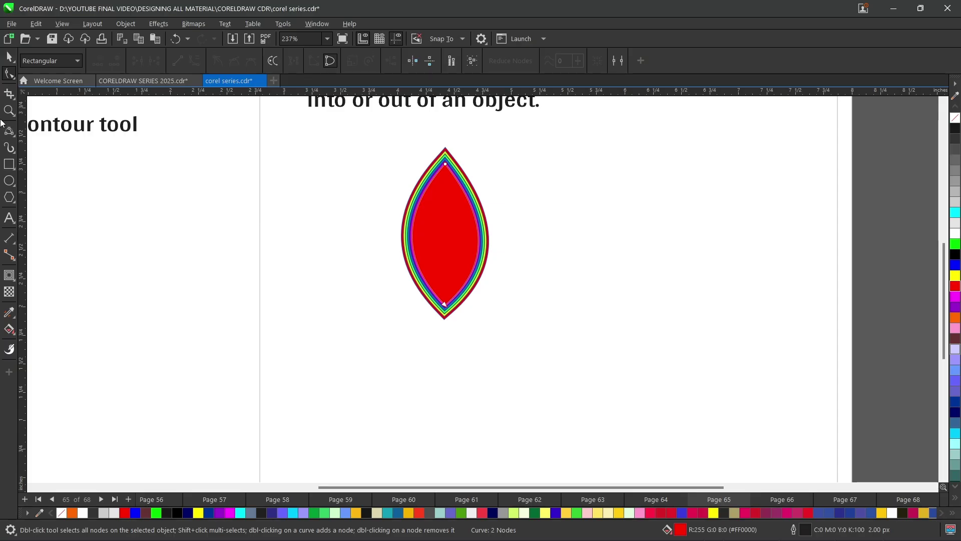
{"action": "left_click", "coordinate": [9, 74]}
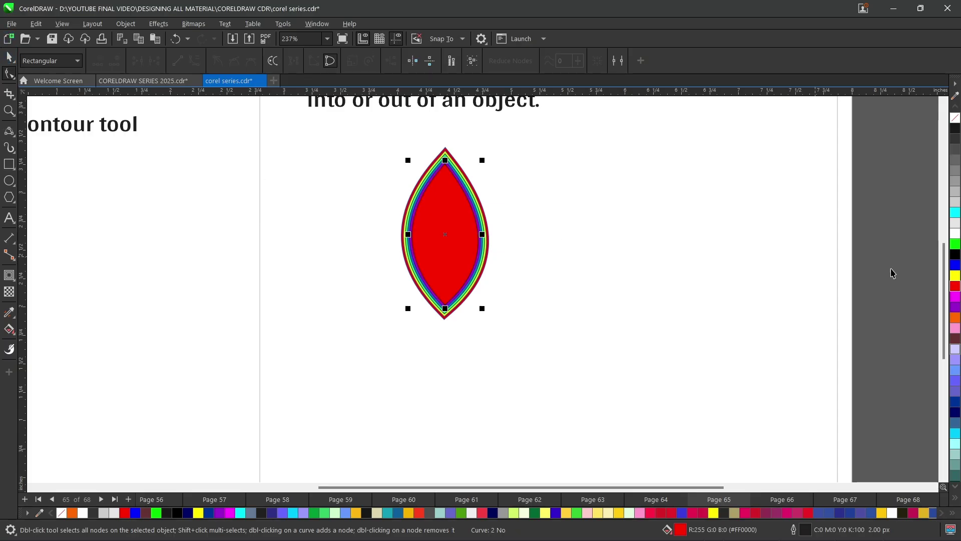
{"action": "left_click", "coordinate": [885, 347]}
{"action": "left_click", "coordinate": [411, 240]}
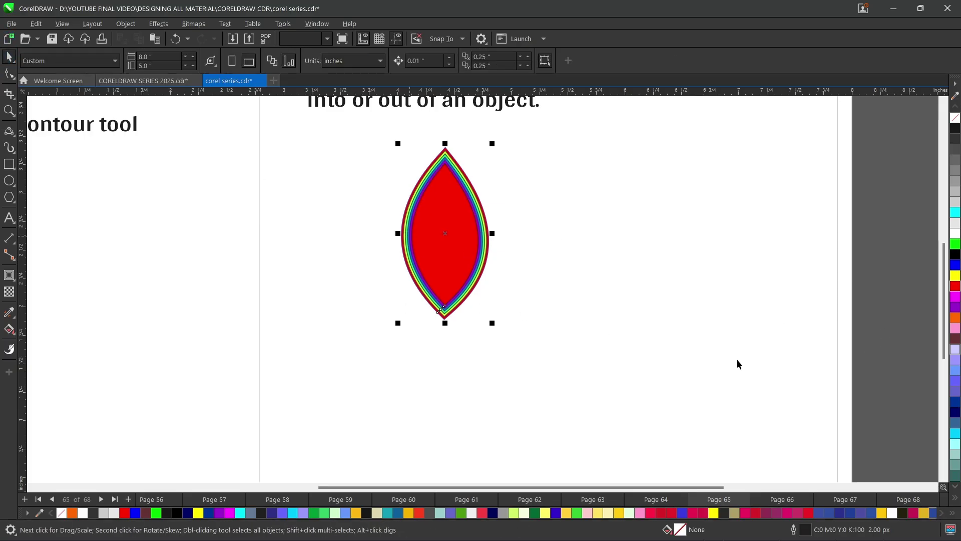
Break the leaf's contour apart so the leaf and its contour rings become separate objects
{"action": "left_click_drag", "start_coordinate": [910, 404], "coordinate": [288, 118]}
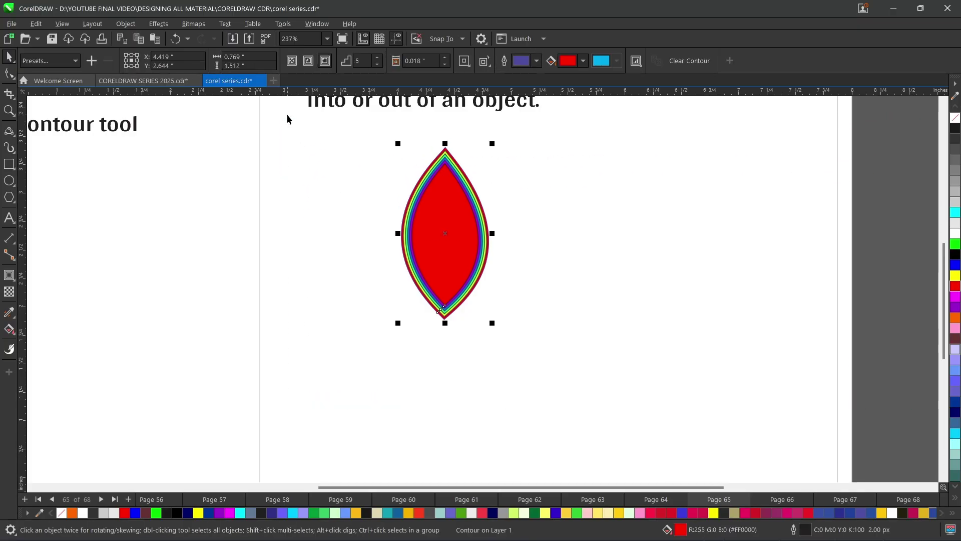
{"action": "key", "text": "ctrl+k"}
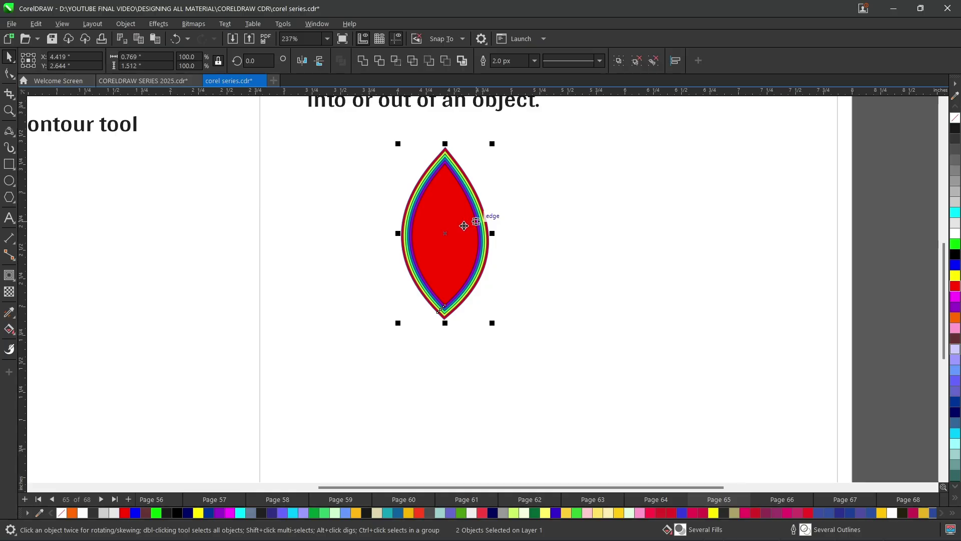
{"action": "left_click", "coordinate": [890, 199]}
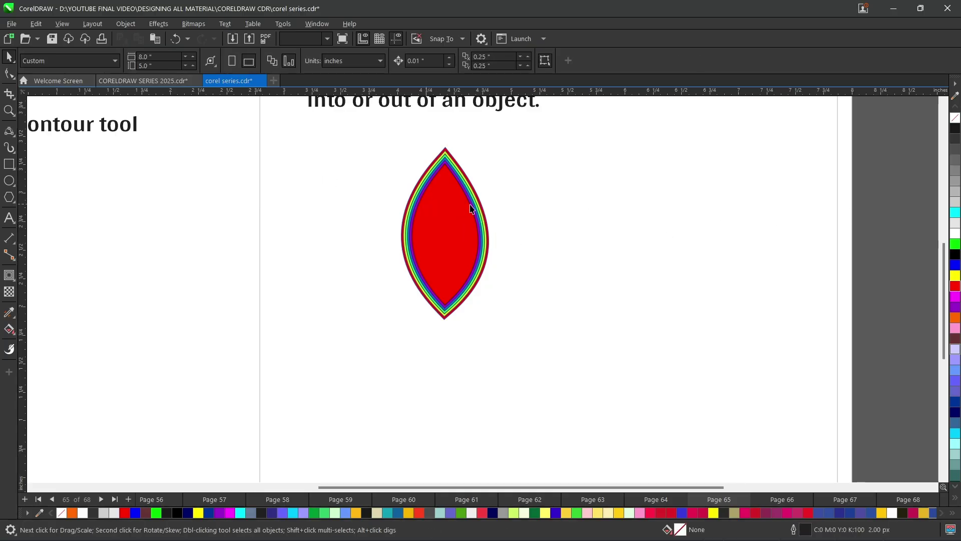
Try moving the red leaf and its group of contour rings apart, and undo the moves
{"action": "left_click_drag", "start_coordinate": [470, 209], "coordinate": [626, 226]}
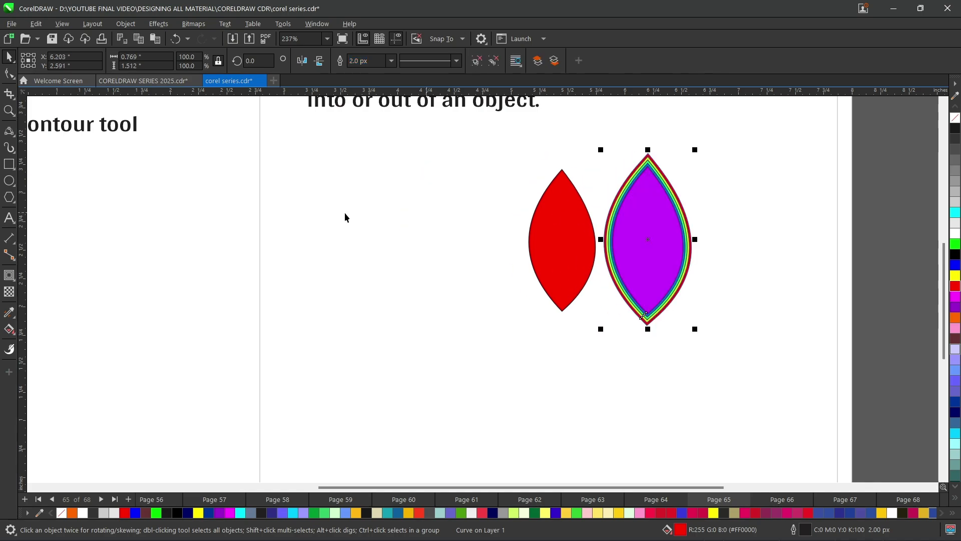
{"action": "key", "text": "ctrl+z"}
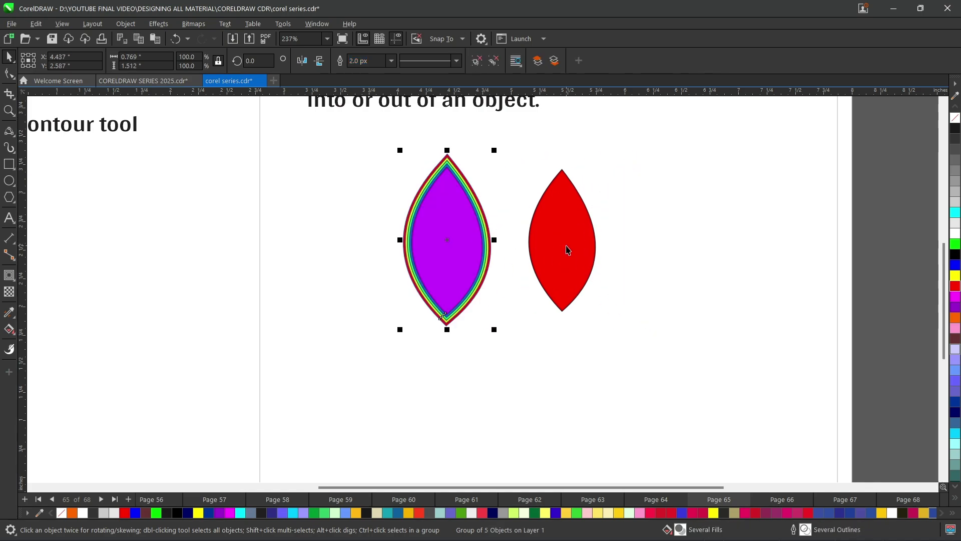
{"action": "key", "text": "ctrl+z"}
{"action": "key", "text": "ctrl+z"}
{"action": "key", "text": "ctrl+z"}
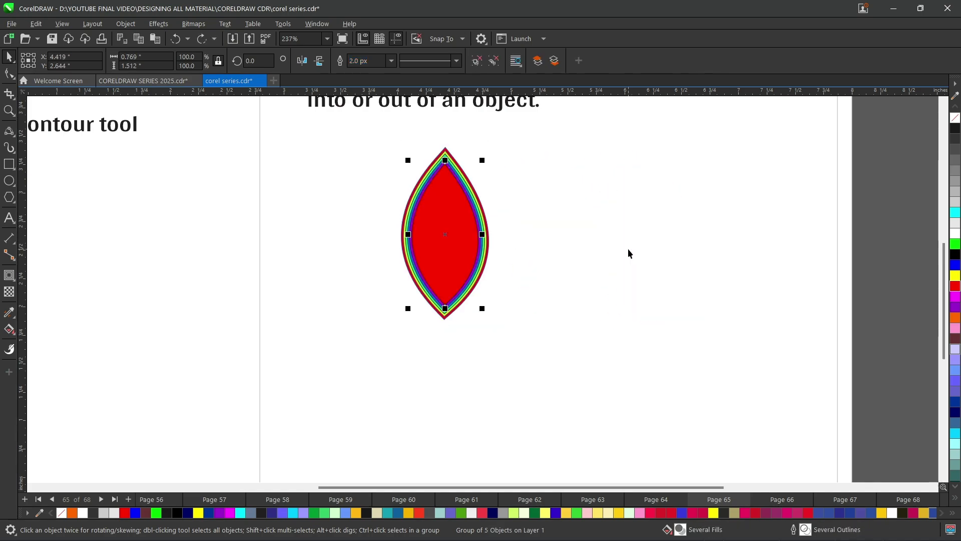
Select the red leaf together with its contour rings and group them
{"action": "scroll", "coordinate": [552, 242], "scroll_direction": "down", "scroll_amount": 1}
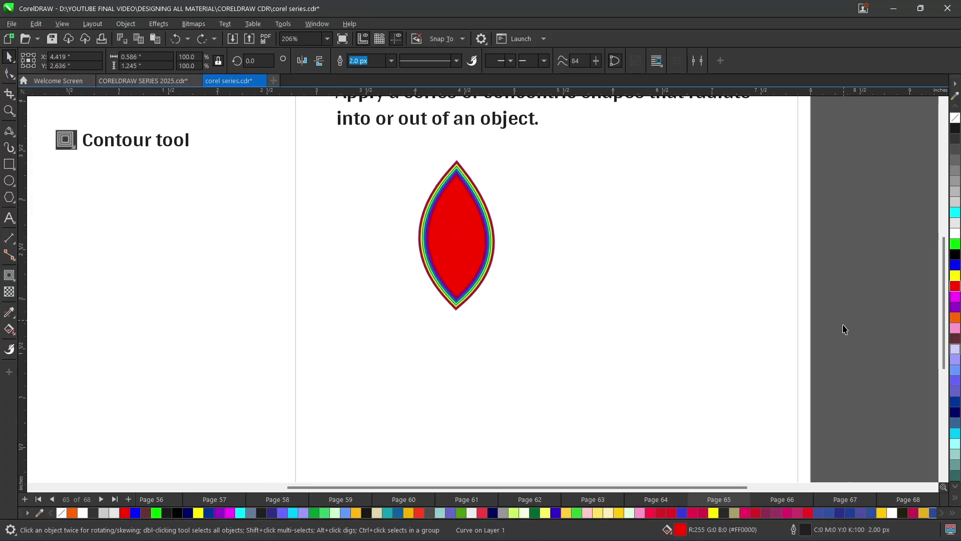
{"action": "left_click_drag", "start_coordinate": [839, 338], "coordinate": [491, 252]}
{"action": "left_click_drag", "start_coordinate": [393, 165], "coordinate": [393, 152]}
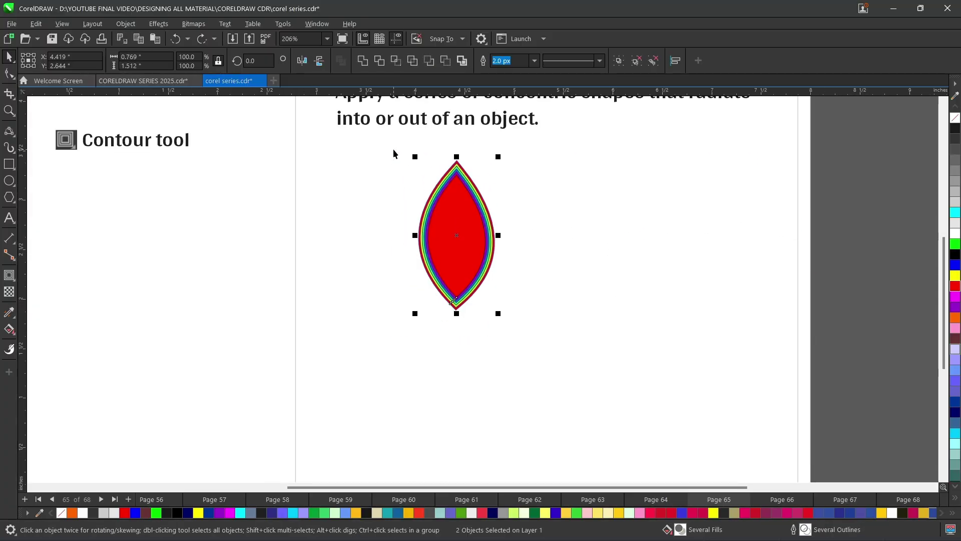
{"action": "scroll", "coordinate": [429, 247], "scroll_direction": "up", "scroll_amount": 1}
{"action": "key", "text": "ctrl+g"}
Rotate a copy of the leaf group about 93 degrees clockwise around its bottom tip and repeat the copy twice to form a four-petal flower
{"action": "left_click", "coordinate": [457, 246]}
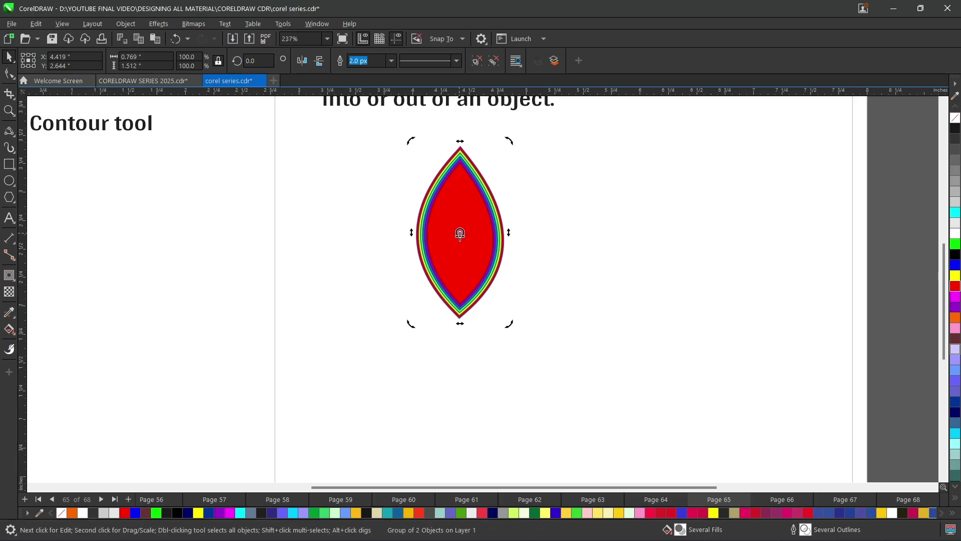
{"action": "left_click", "coordinate": [459, 320]}
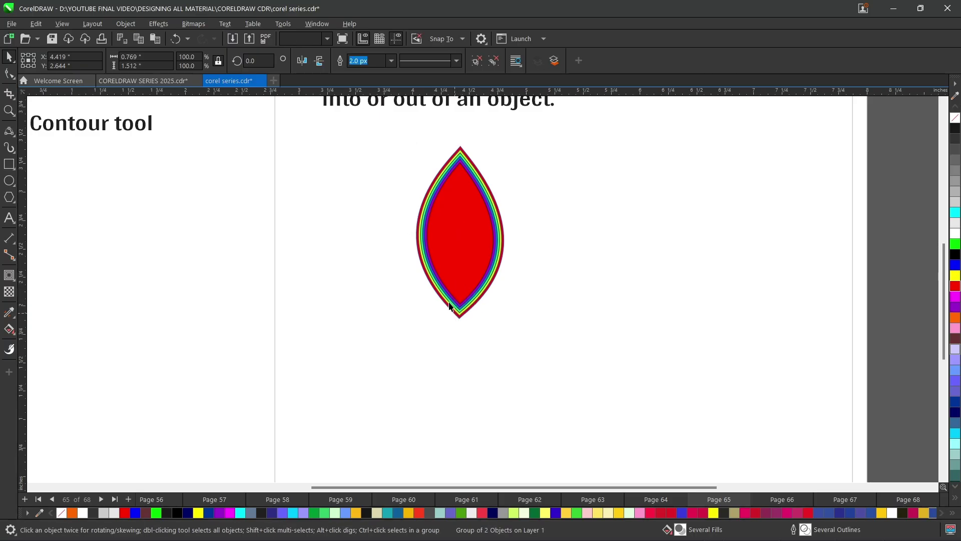
{"action": "left_click", "coordinate": [449, 301]}
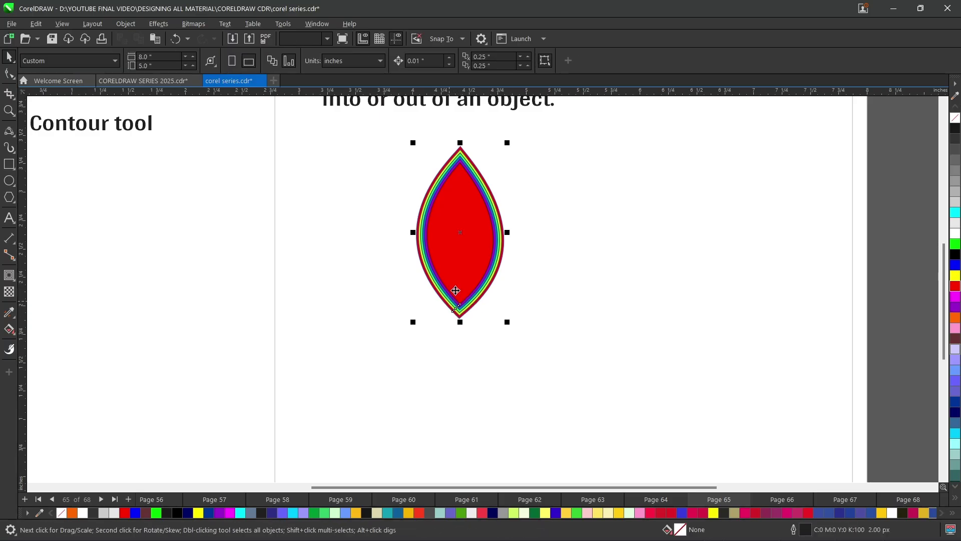
{"action": "left_click", "coordinate": [469, 160]}
{"action": "left_click_drag", "start_coordinate": [509, 144], "coordinate": [700, 398]}
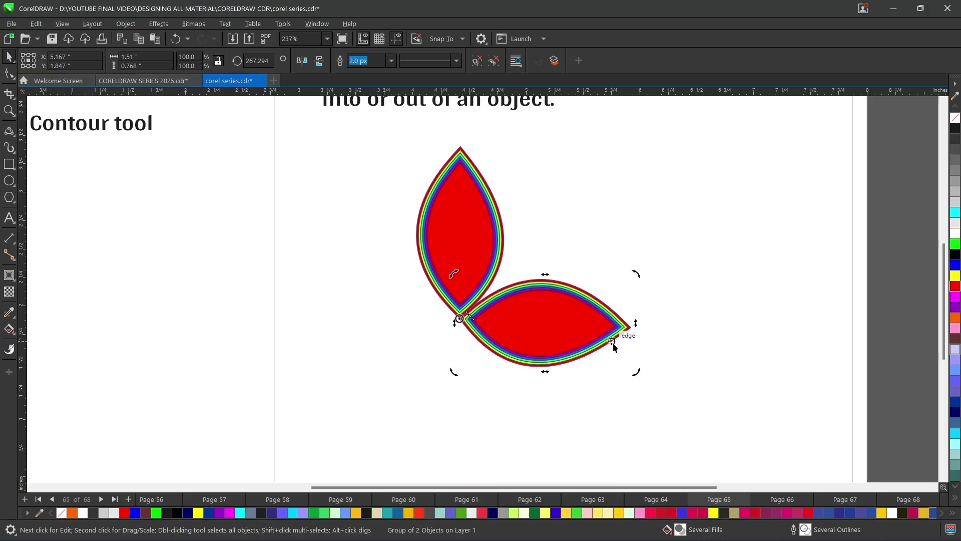
{"action": "key", "text": "ctrl+r"}
{"action": "key", "text": "ctrl+r"}
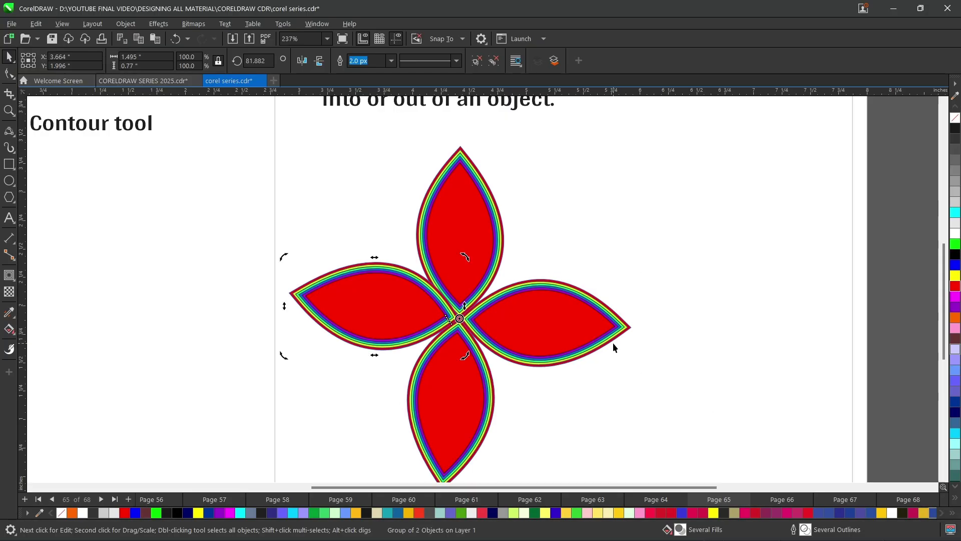
{"action": "scroll", "coordinate": [498, 296], "scroll_direction": "down", "scroll_amount": 2}
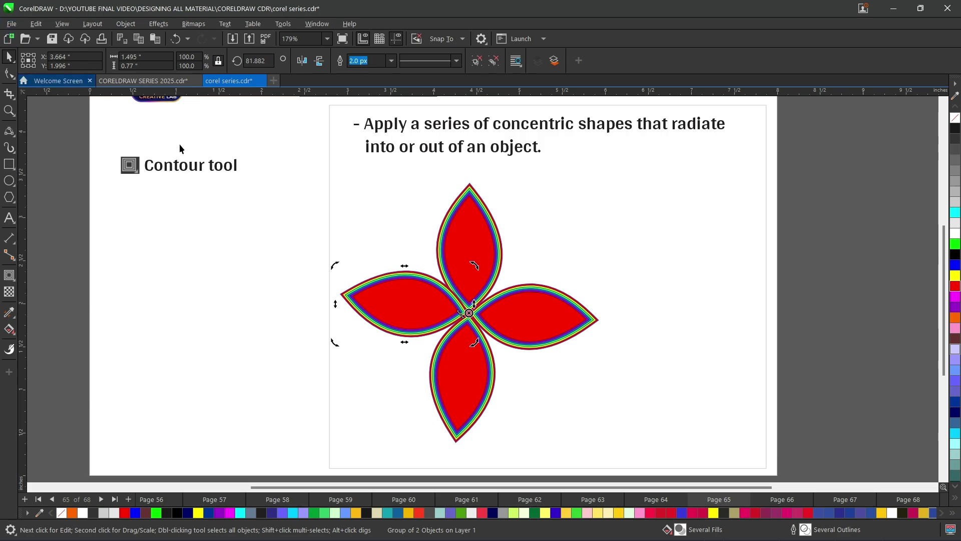
{"action": "left_click", "coordinate": [874, 311]}
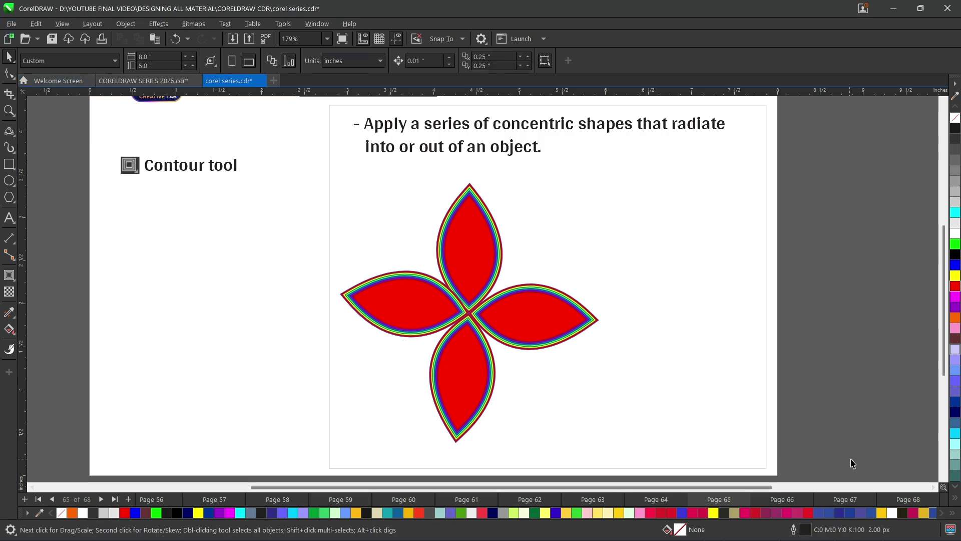
{"action": "left_click_drag", "start_coordinate": [851, 458], "coordinate": [319, 169]}
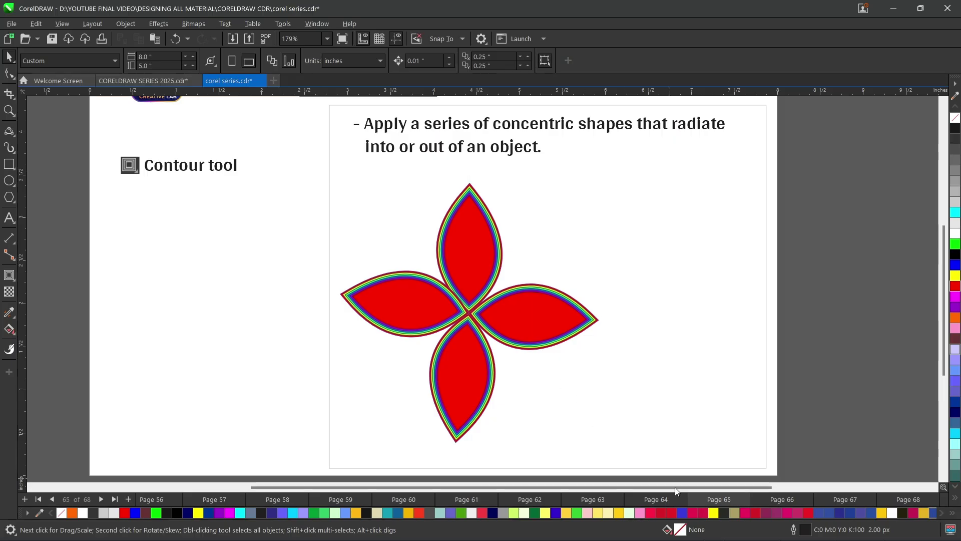
Open the blank page 66
{"action": "left_click", "coordinate": [765, 497]}
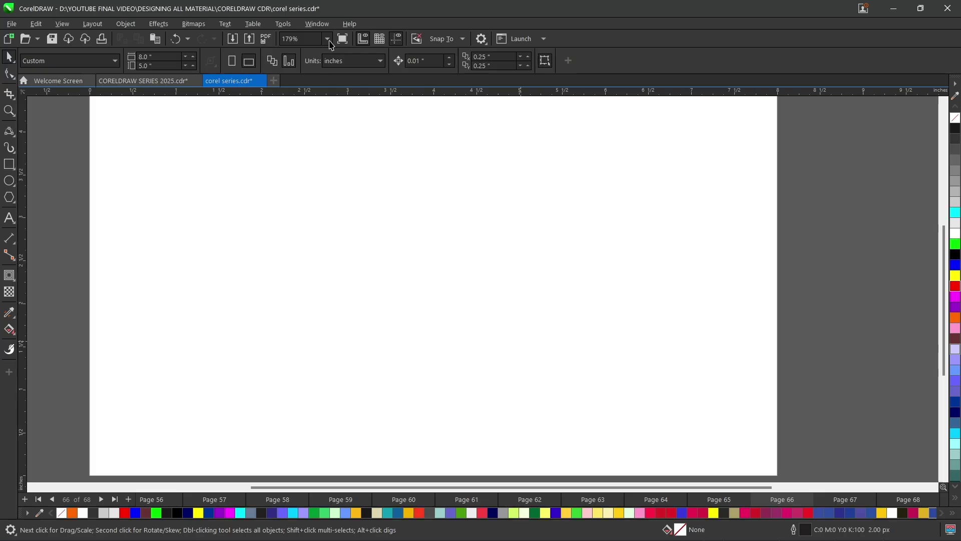
{"action": "key", "text": "F3"}
{"action": "left_click", "coordinate": [327, 39]}
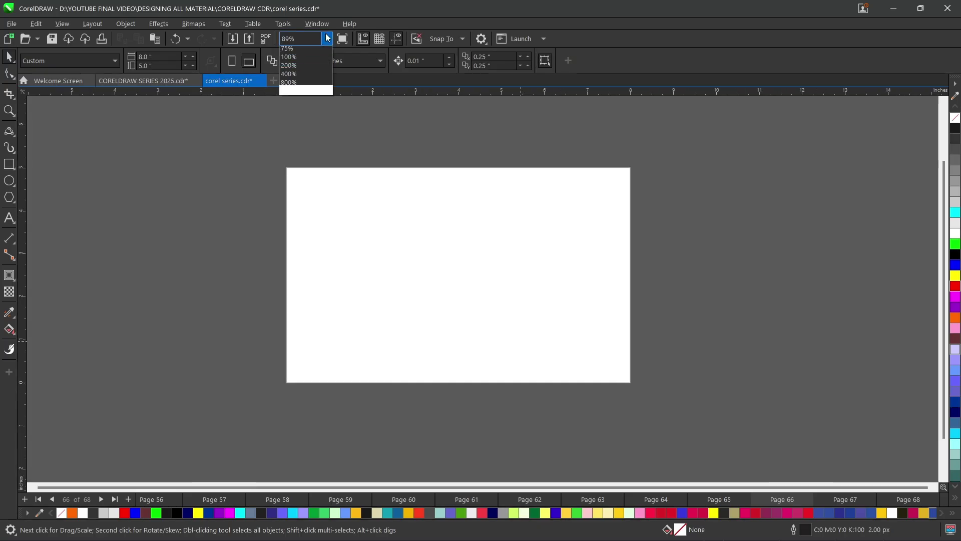
{"action": "left_click", "coordinate": [305, 68]}
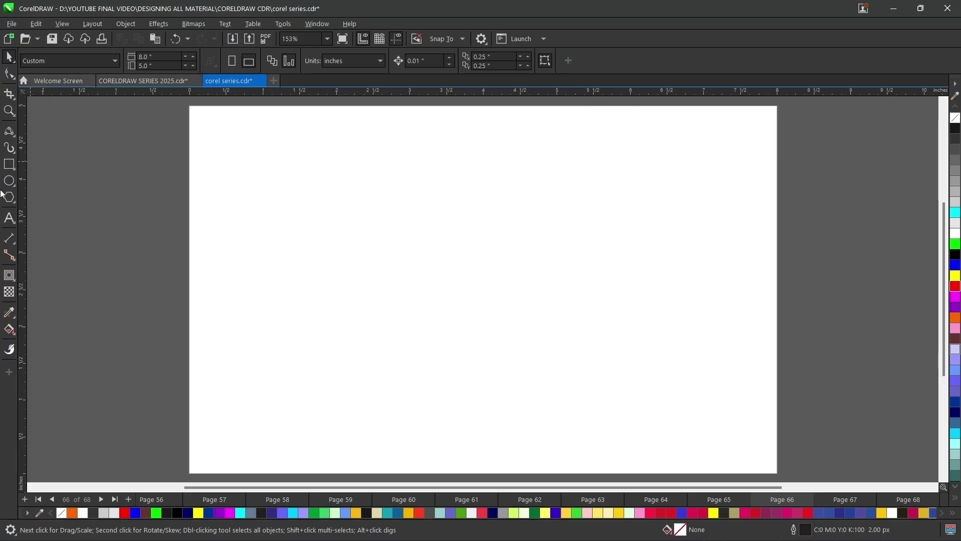
Try a blue-filled rectangle about 7.77 by 4.77 inches just inside the page edges, and delete it
{"action": "left_click", "coordinate": [9, 164]}
{"action": "left_click_drag", "start_coordinate": [198, 116], "coordinate": [769, 466]}
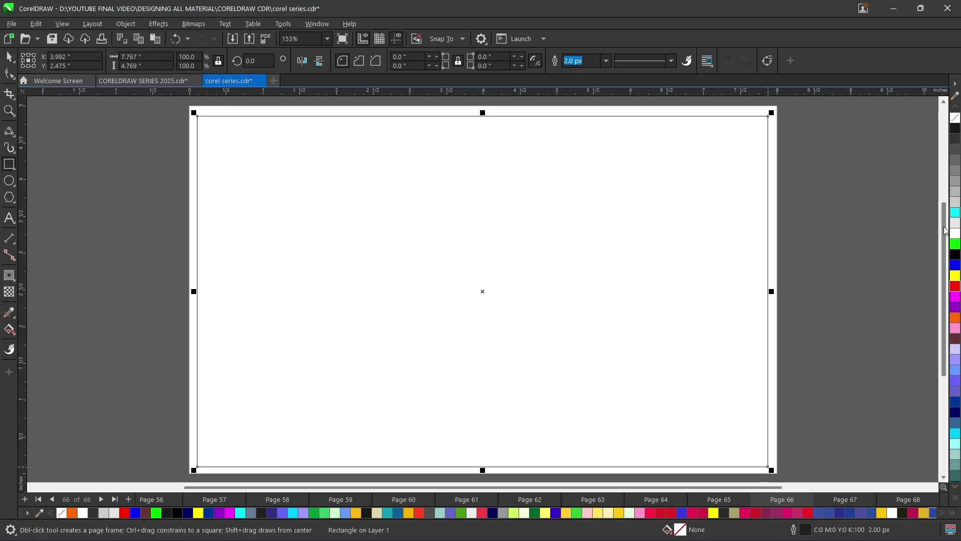
{"action": "left_click", "coordinate": [957, 266]}
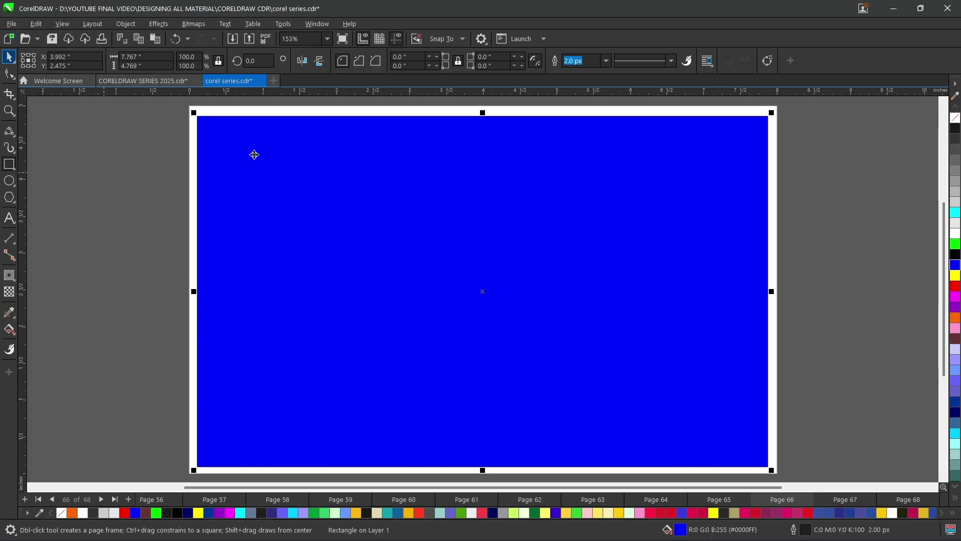
{"action": "key", "text": "space"}
{"action": "key", "text": "Delete"}
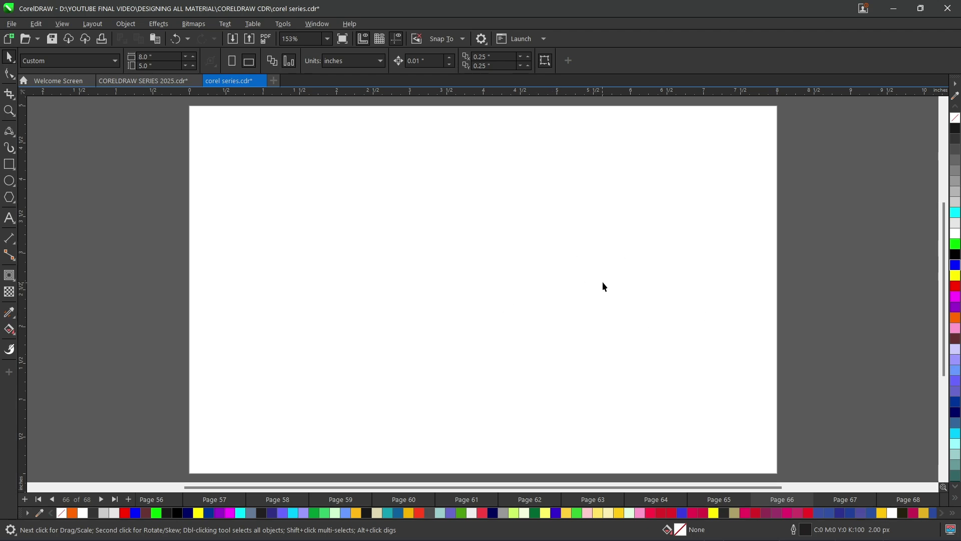
Create a rectangle frame matching the page size and apply an inside contour to it
{"action": "double_click", "coordinate": [11, 169]}
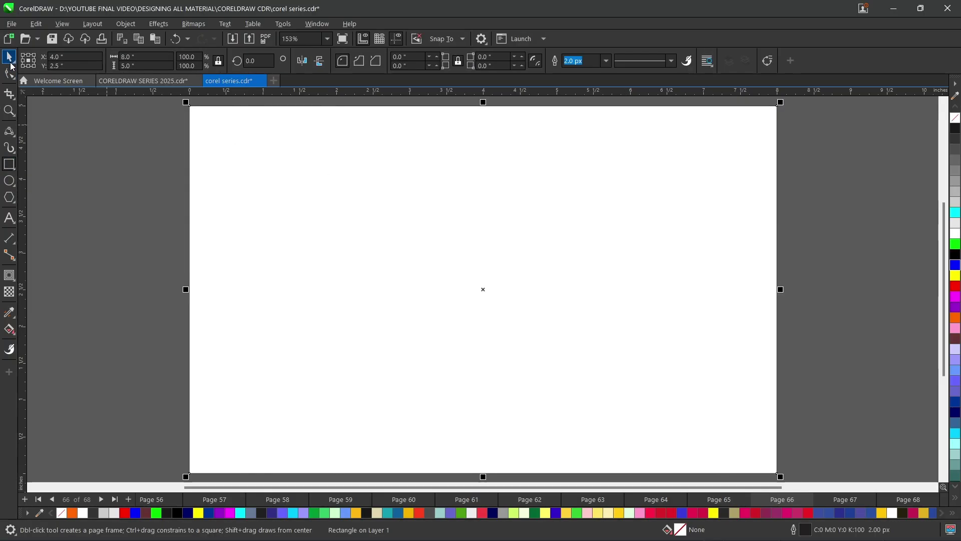
{"action": "left_click", "coordinate": [9, 56]}
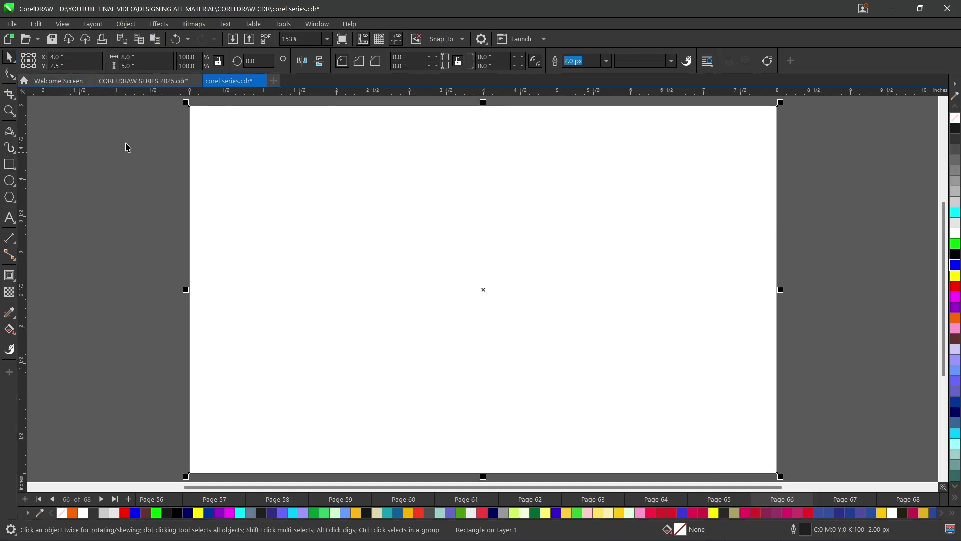
{"action": "left_click", "coordinate": [9, 276]}
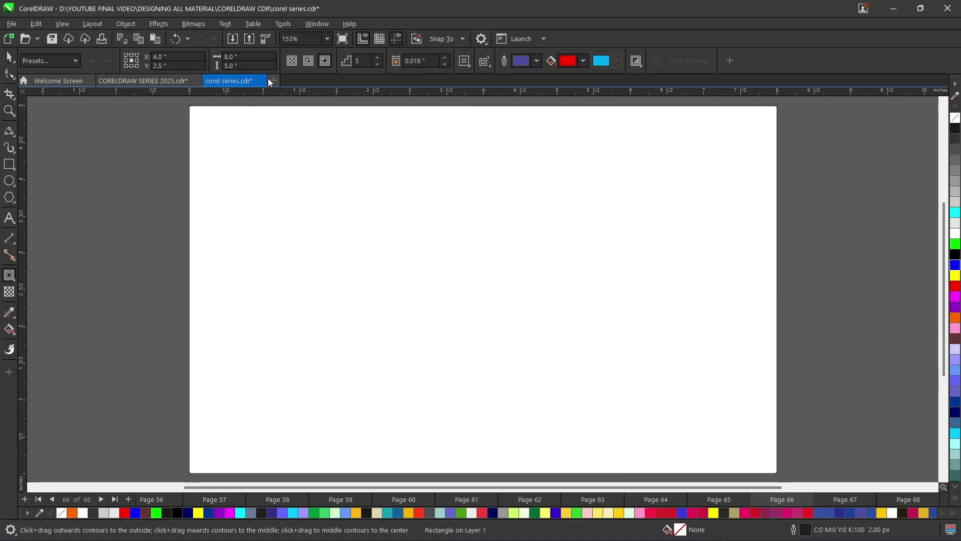
{"action": "left_click", "coordinate": [308, 62]}
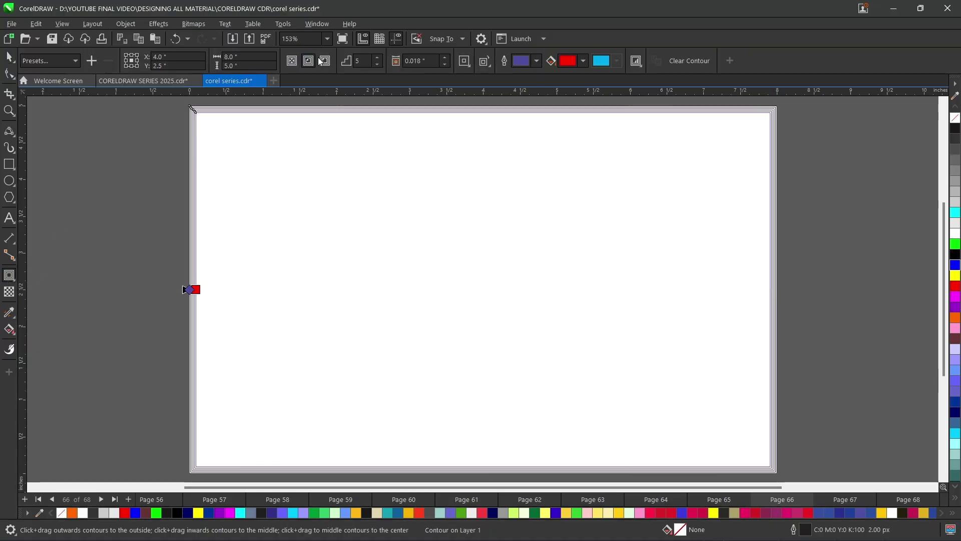
Set the frame's inside contour to 1 step with an offset of 0.158 inch
{"action": "left_click", "coordinate": [379, 65]}
{"action": "left_click", "coordinate": [379, 65]}
{"action": "left_click", "coordinate": [379, 64]}
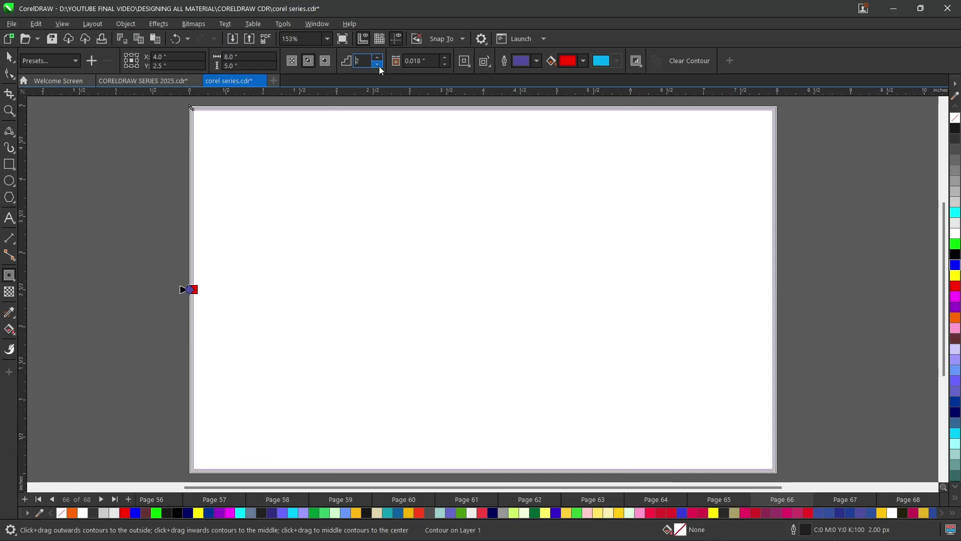
{"action": "left_click", "coordinate": [378, 64]}
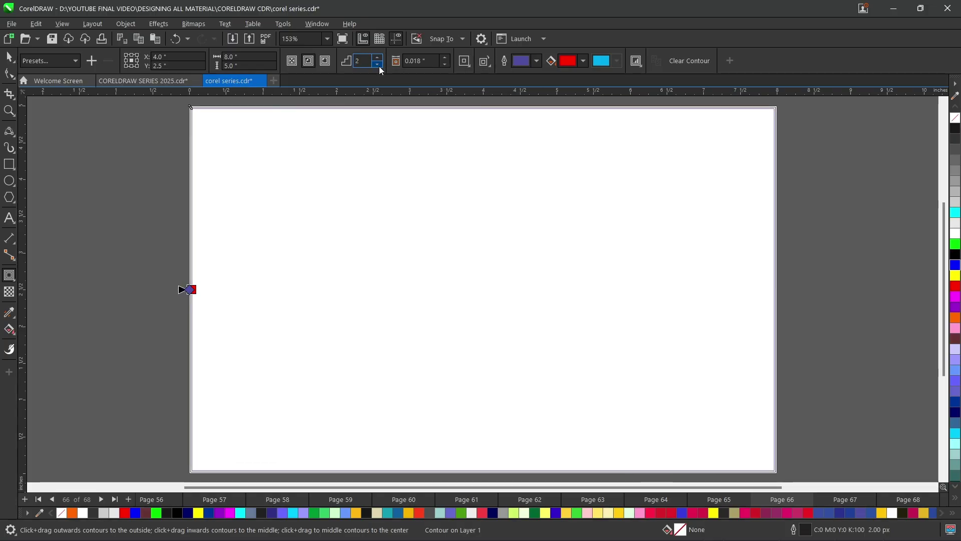
{"action": "left_click", "coordinate": [445, 58]}
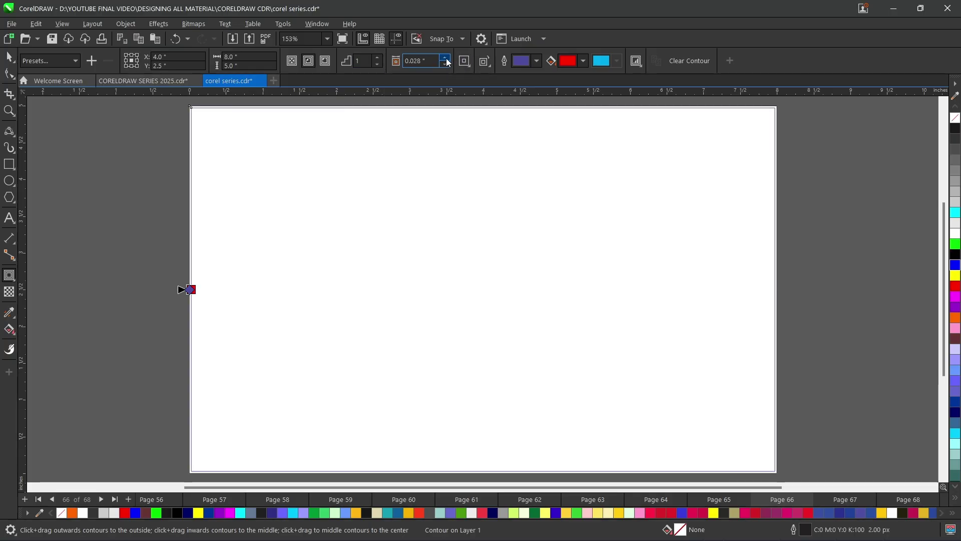
{"action": "left_click", "coordinate": [445, 58]}
{"action": "left_click", "coordinate": [445, 58]}
{"action": "left_click", "coordinate": [445, 58]}
{"action": "left_click", "coordinate": [445, 58]}
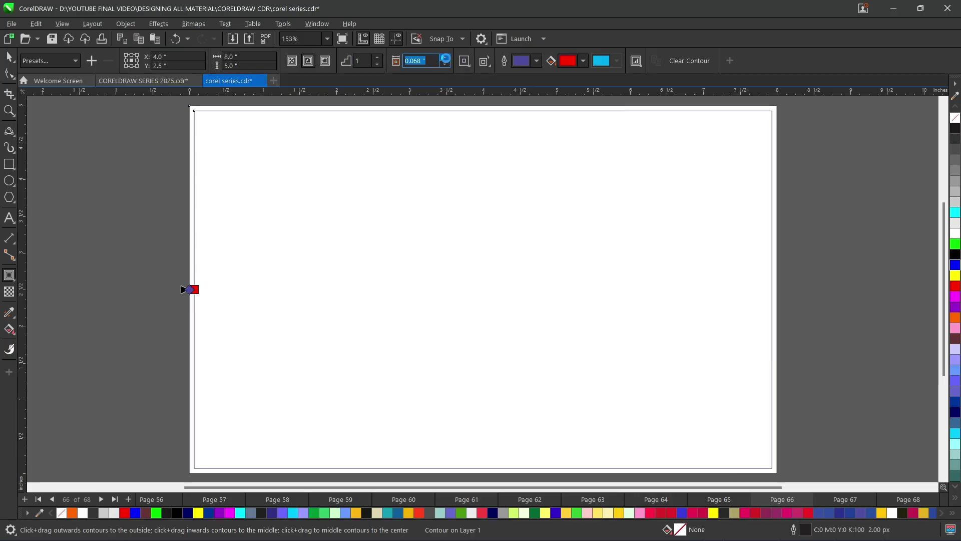
{"action": "left_click", "coordinate": [445, 58]}
{"action": "left_click", "coordinate": [445, 58]}
{"action": "left_click", "coordinate": [445, 58]}
{"action": "left_click", "coordinate": [445, 58]}
{"action": "left_click", "coordinate": [445, 58]}
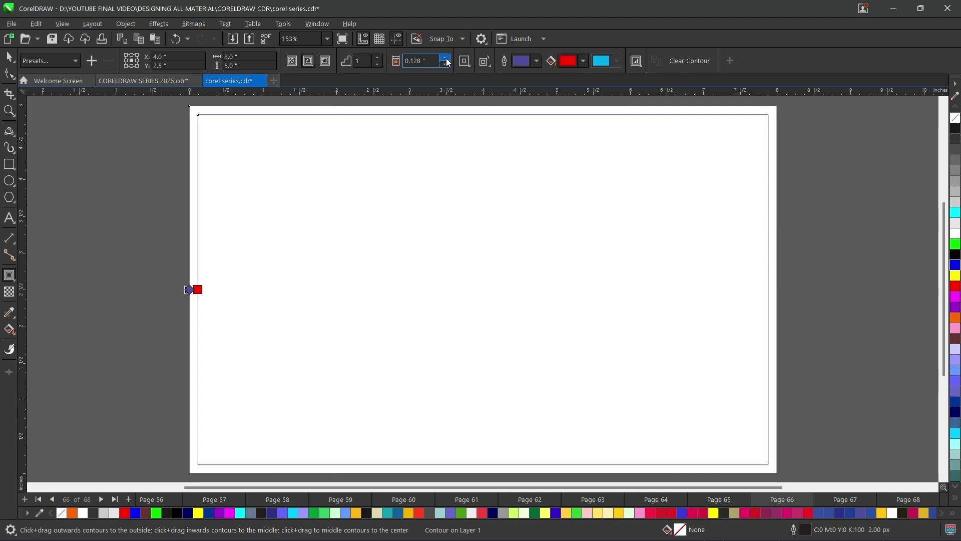
{"action": "left_click", "coordinate": [445, 58]}
{"action": "left_click", "coordinate": [445, 58]}
{"action": "left_click", "coordinate": [446, 58]}
Deselect the contoured page frame and return to page 65
{"action": "left_click", "coordinate": [9, 57]}
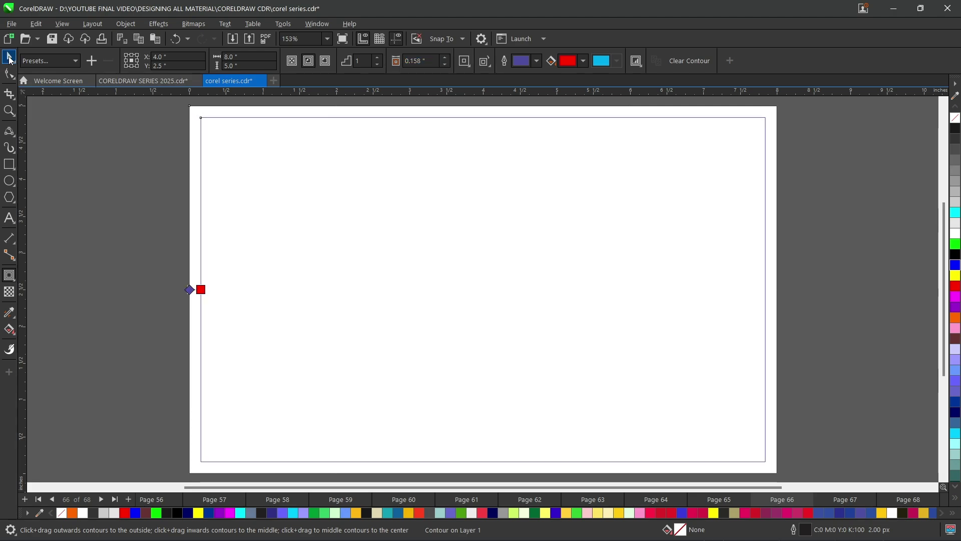
{"action": "left_click", "coordinate": [144, 128]}
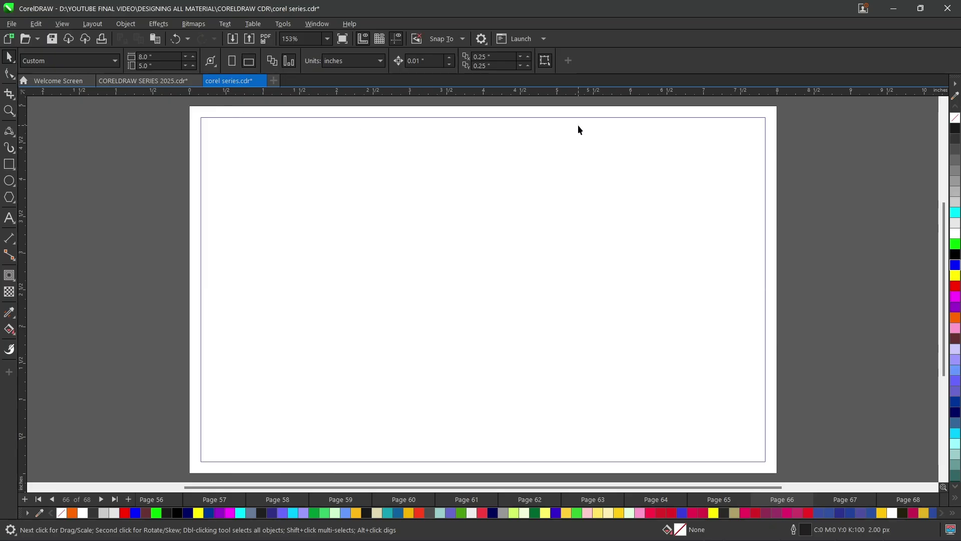
{"action": "left_click", "coordinate": [717, 499]}
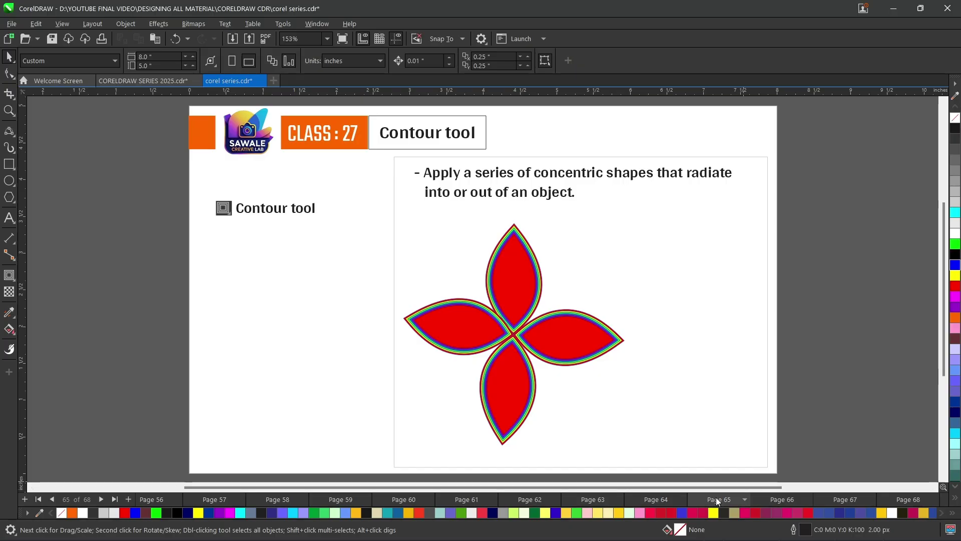